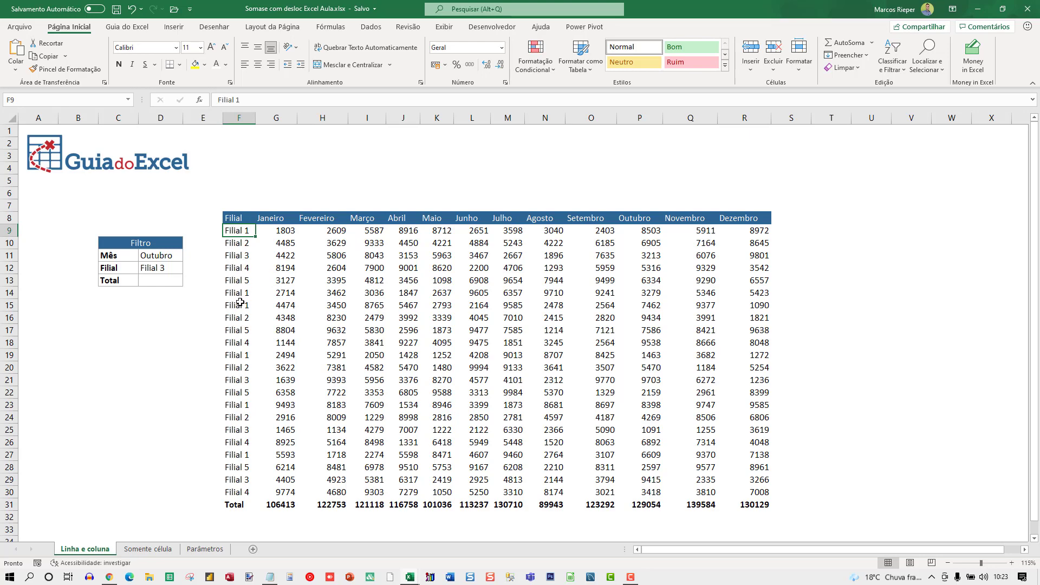
Step: Look over the repeated branch names in the Filial column and the monthly values in the Filial 1 row
drag(241, 291, 240, 304)
click(236, 359)
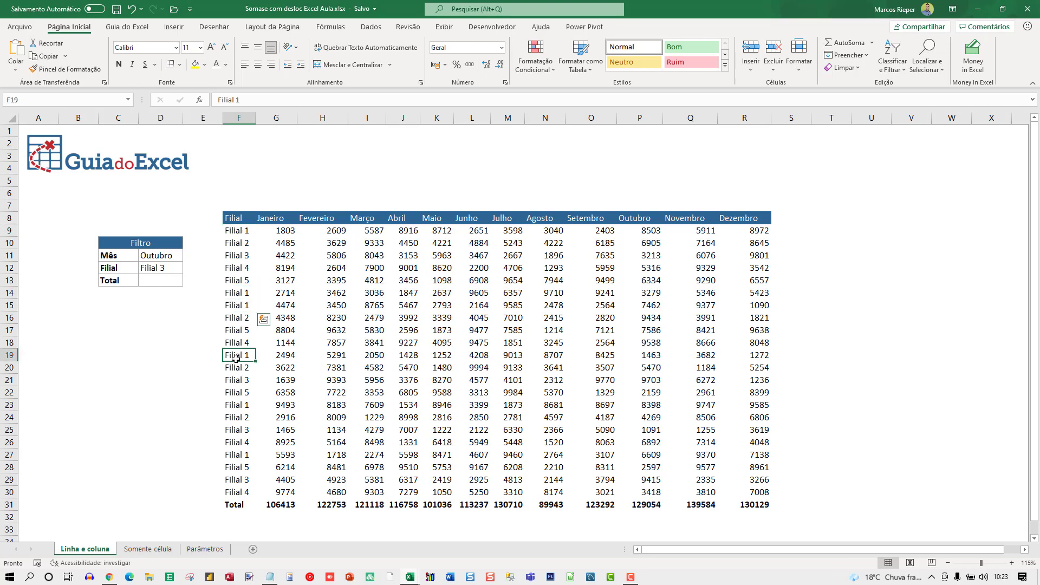
click(369, 229)
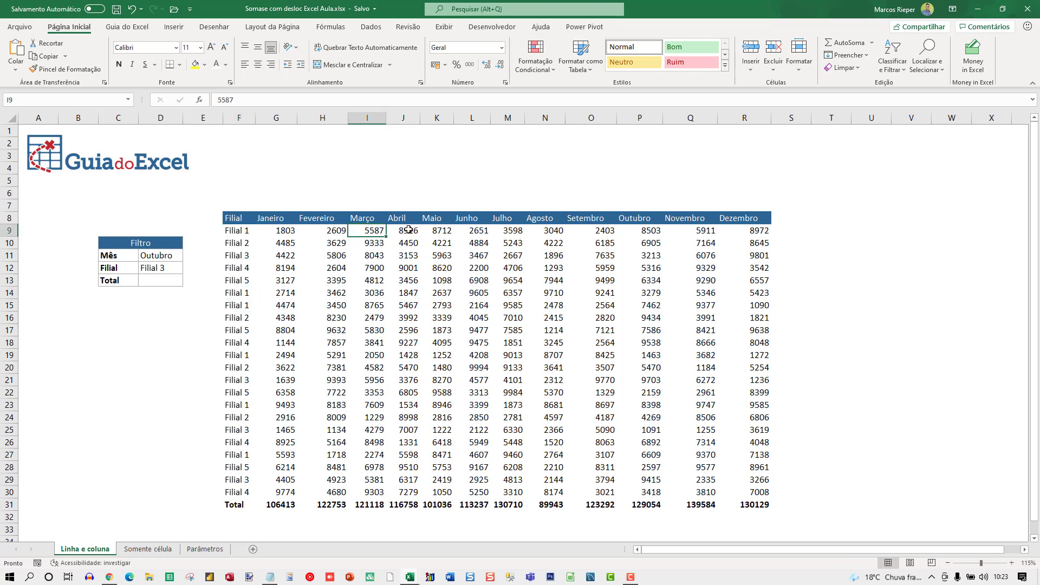
click(410, 230)
click(450, 232)
click(484, 231)
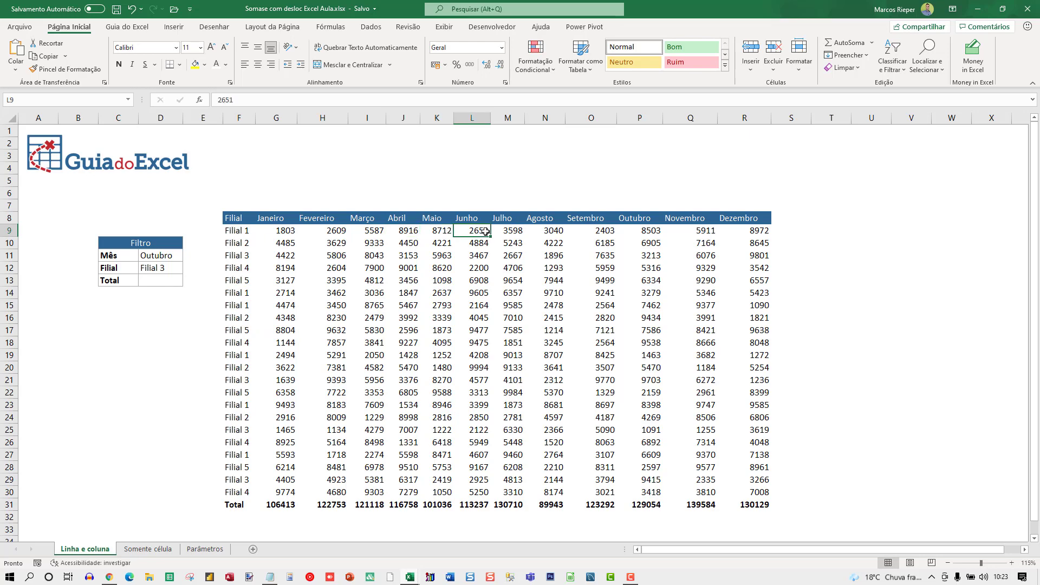
Step: Set the filter's Mês to Julho and Filial to Filial 4
click(160, 259)
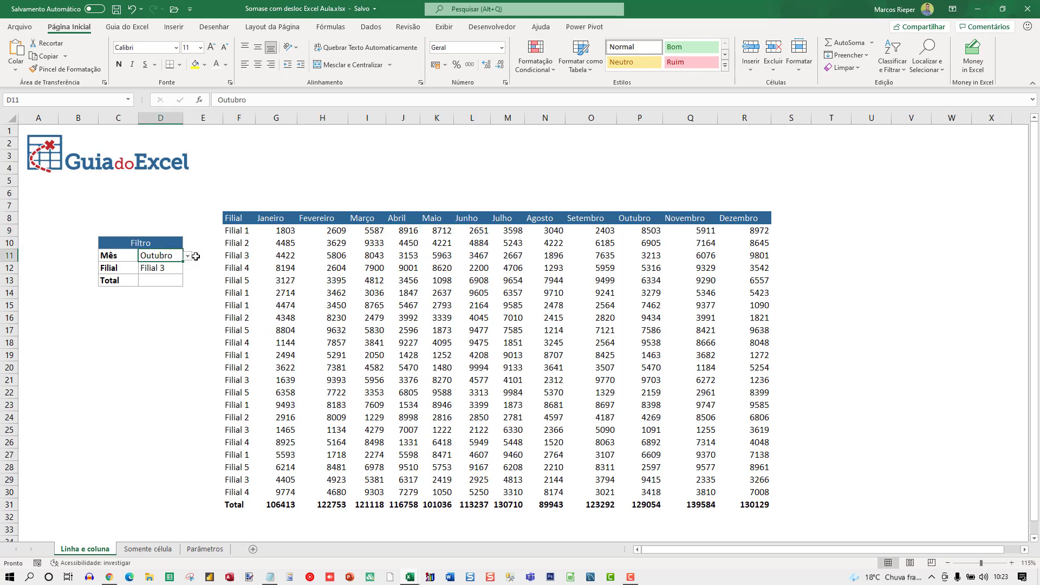
click(187, 255)
click(153, 281)
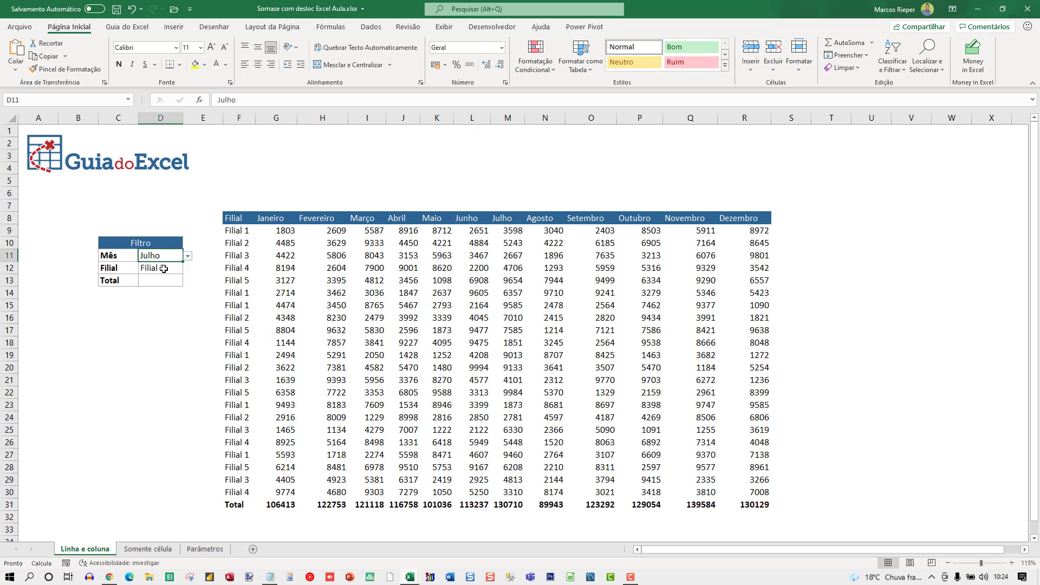
click(161, 268)
click(187, 269)
click(147, 305)
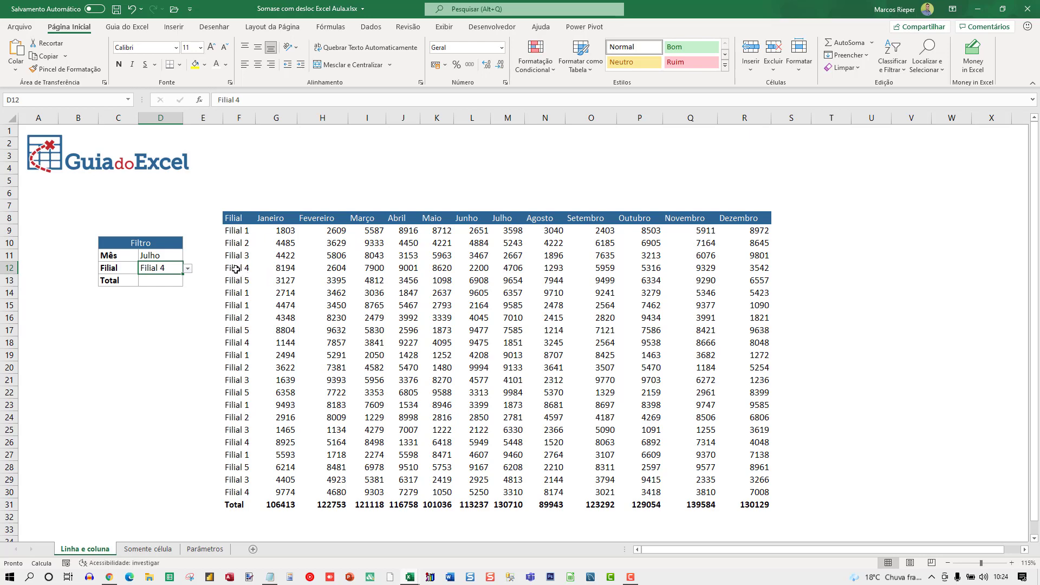
Step: Highlight the first two Filial 4 rows together with the Julho column to show where the criteria intersect
drag(236, 269, 726, 263)
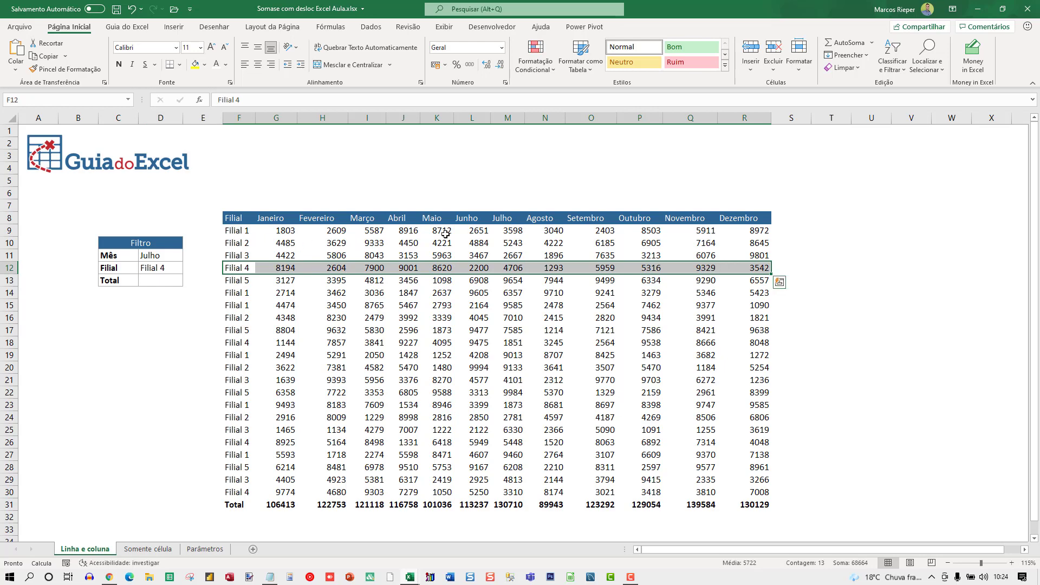
drag(508, 228, 508, 492)
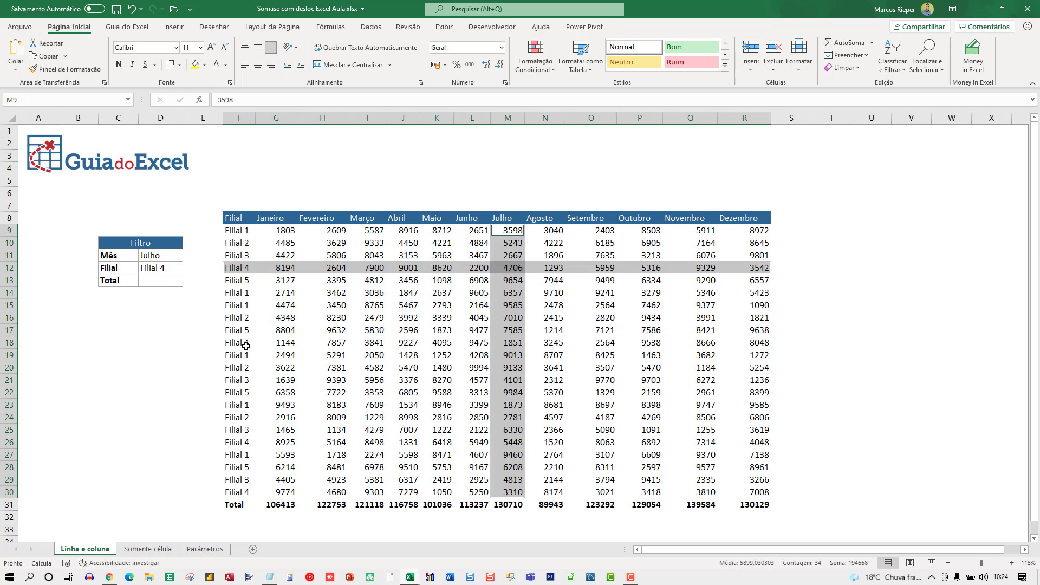
drag(246, 345, 754, 347)
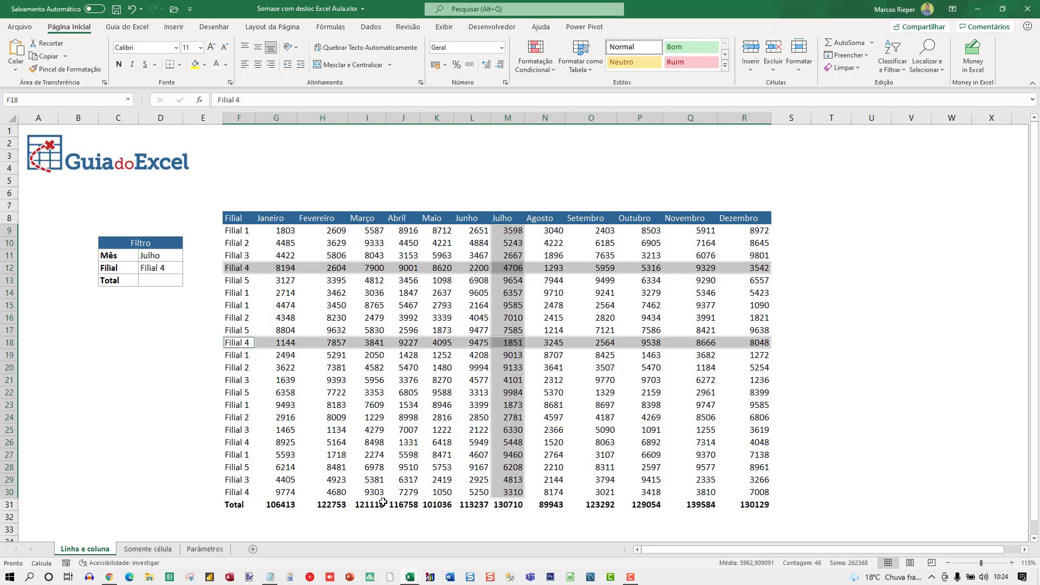
Step: On the Somente célula sheet, select the Agosto values of Filial 1 in N9, N14 and N19 together
click(153, 550)
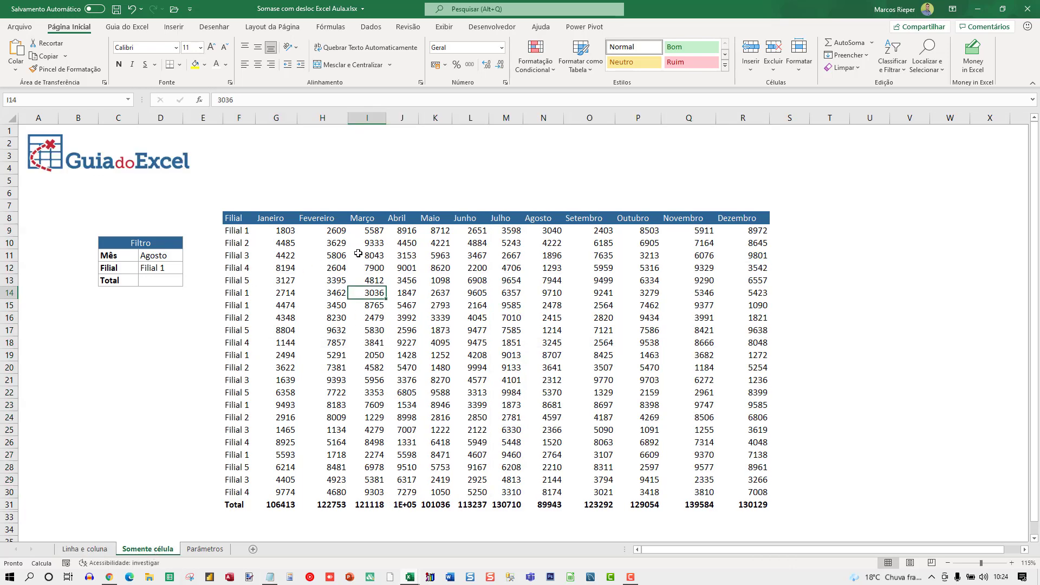
click(556, 232)
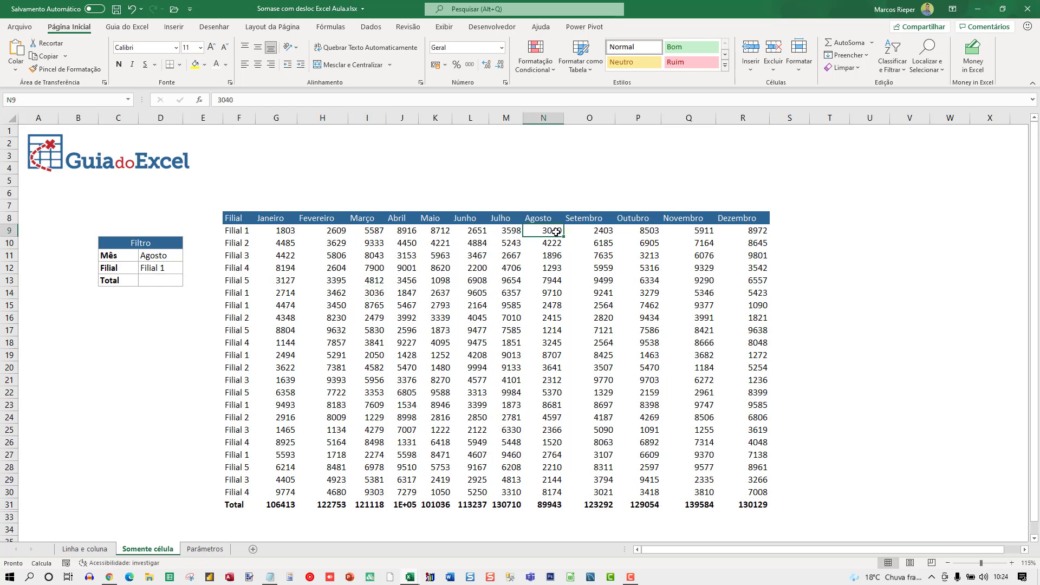
ctrl+click(556, 293)
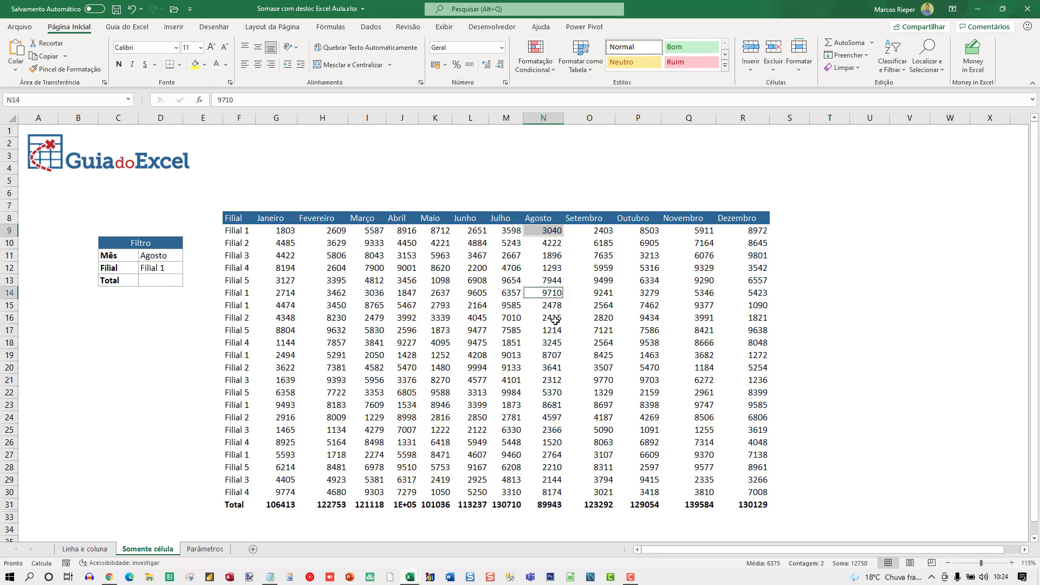
ctrl+click(550, 355)
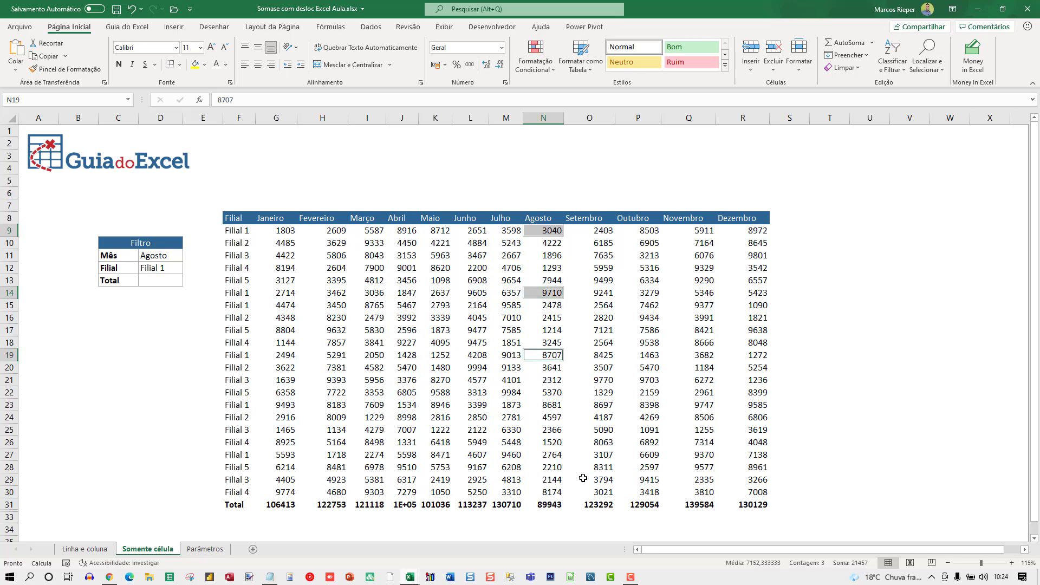
Step: On the Linha e coluna sheet, list the function names SOMASE, CORRESP and DESLOC in cells C16 to C18
click(113, 551)
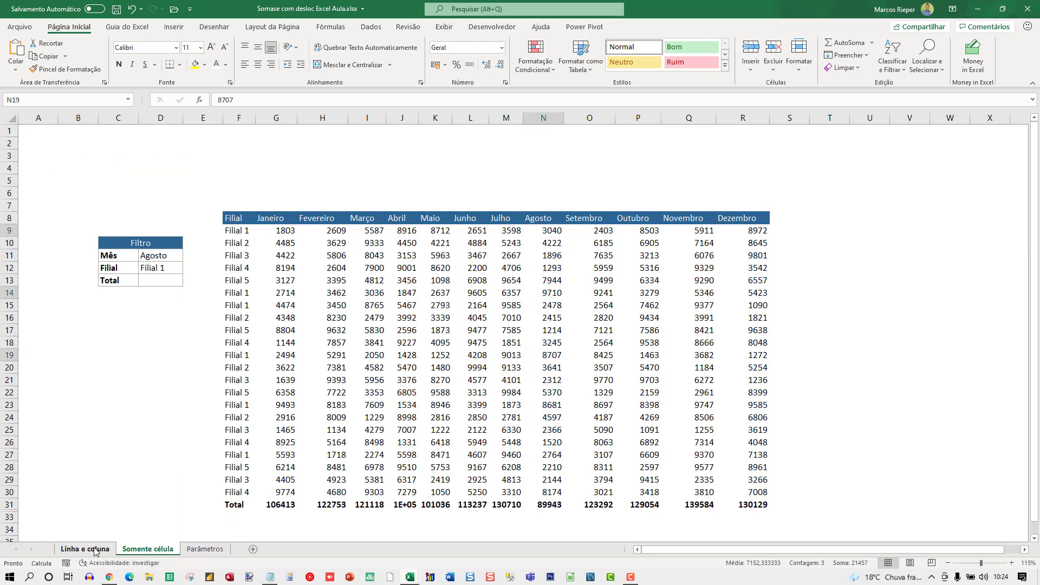
click(148, 277)
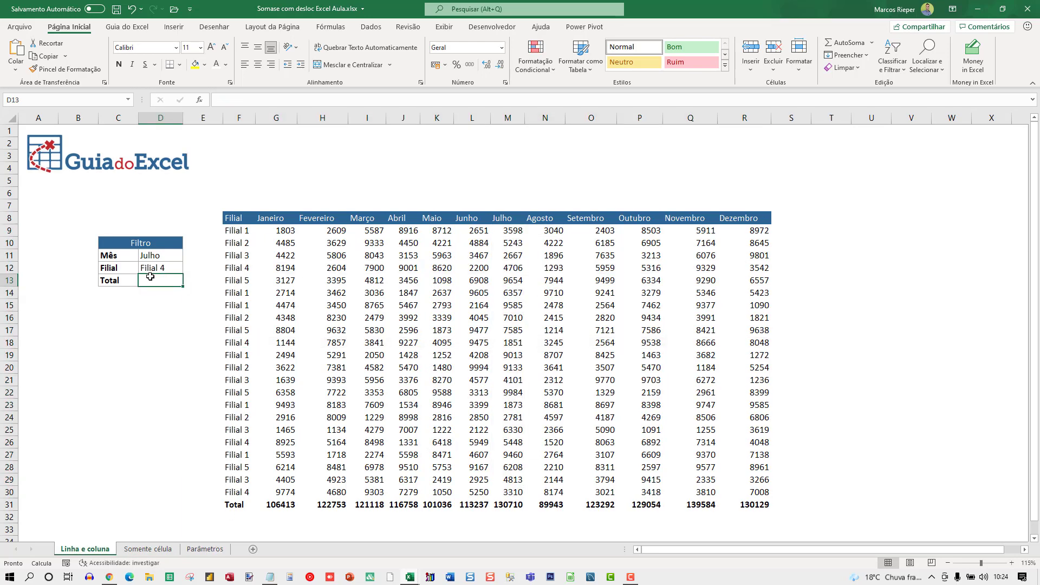
click(120, 319)
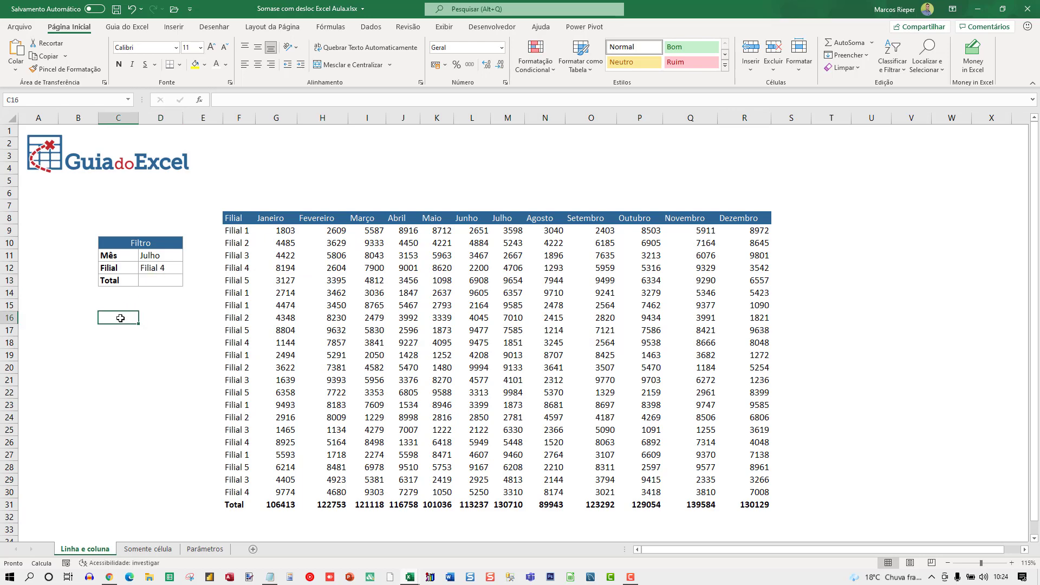
text(s)
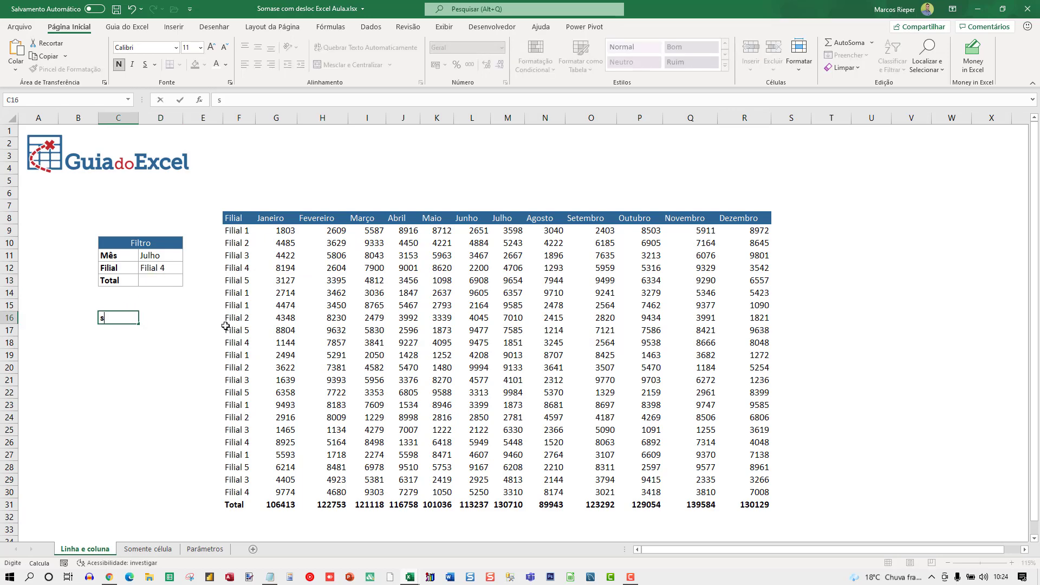
text(SOMASE)
key(Return)
text(D)
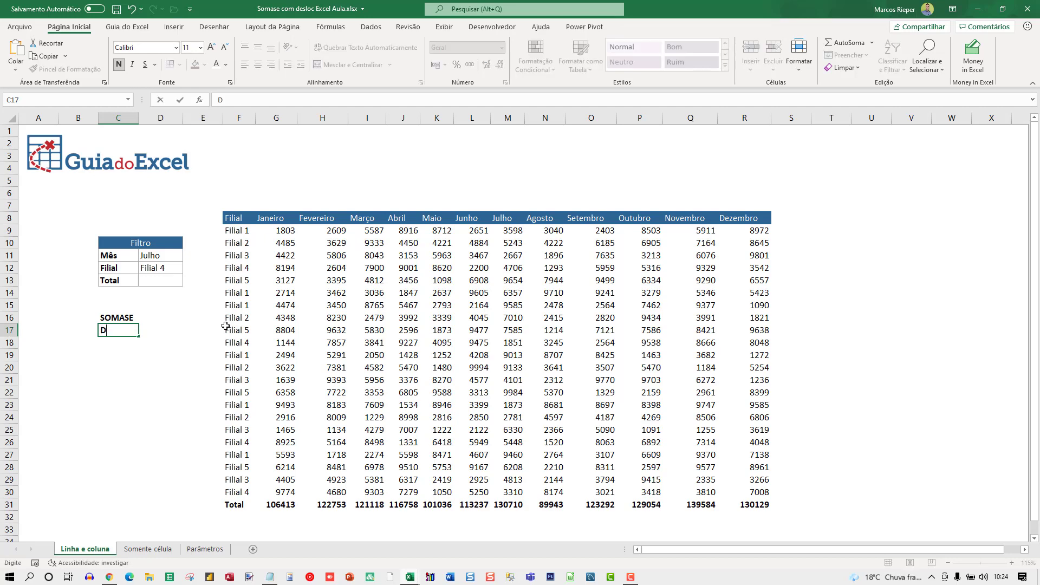
text(CORRESP)
key(Return)
text(DE)
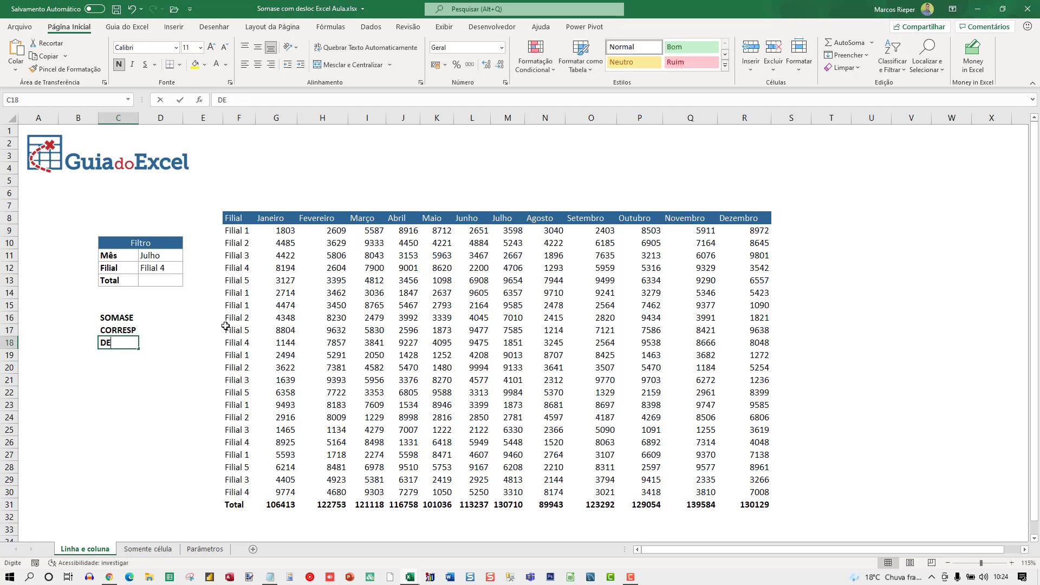
text(SLOC)
key(Return)
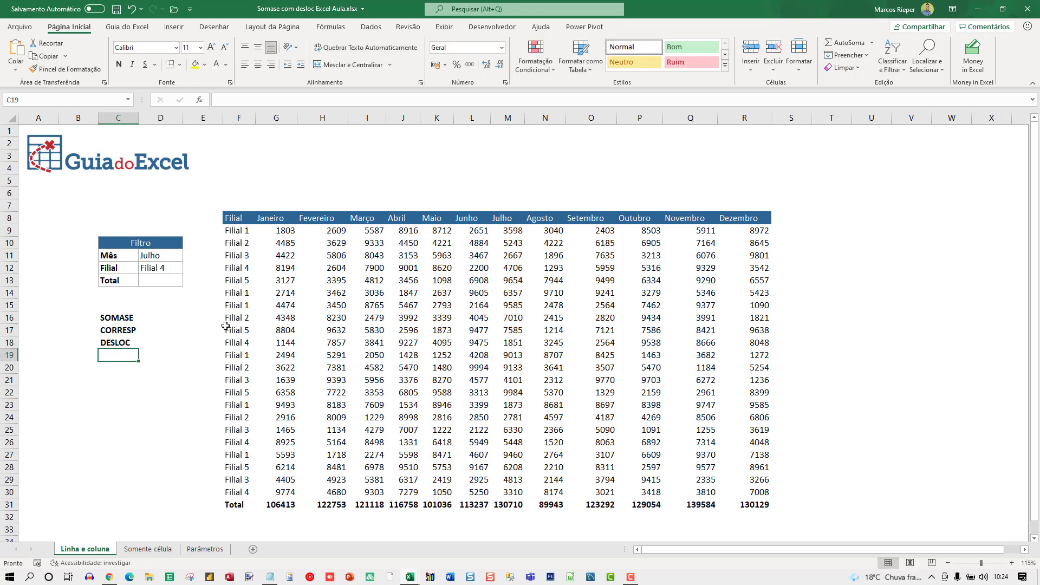
Step: Examine the Filial column as the SOMASE criteria range and the month headers as the CORRESP lookup range
click(109, 319)
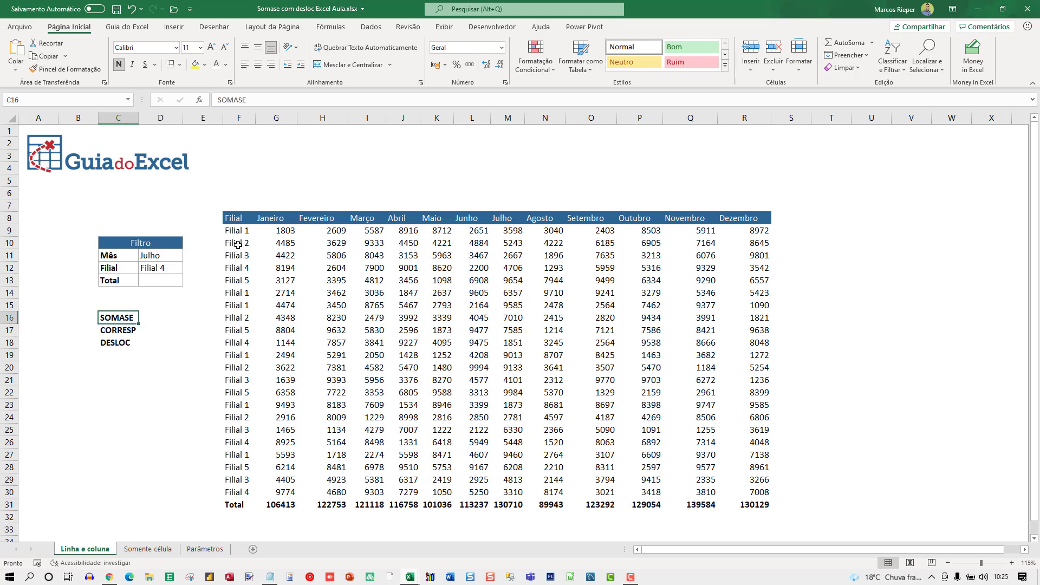
drag(238, 230, 238, 357)
click(132, 330)
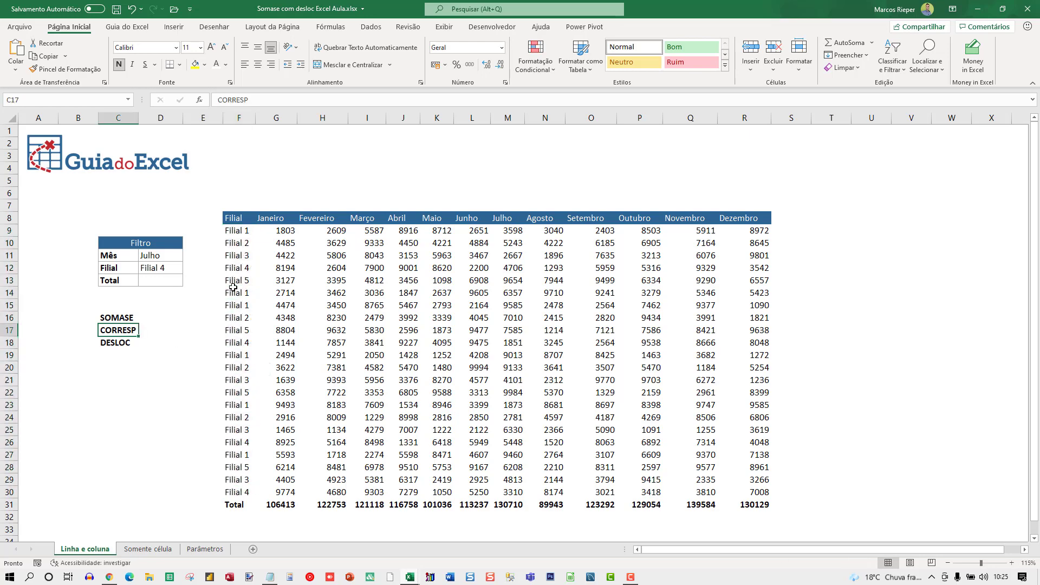
click(284, 244)
click(333, 242)
click(443, 265)
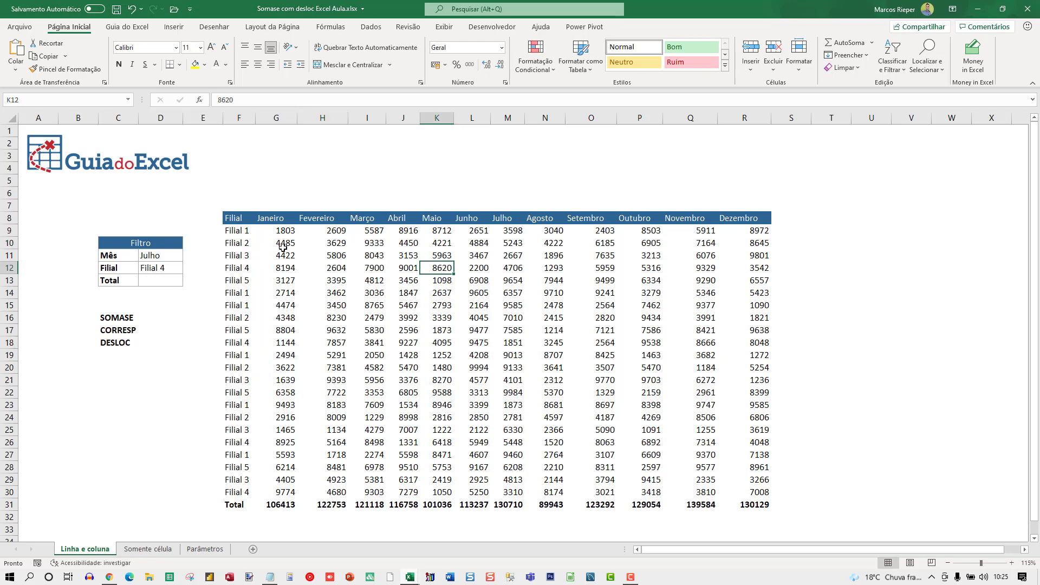
click(282, 247)
drag(266, 219, 644, 219)
click(633, 219)
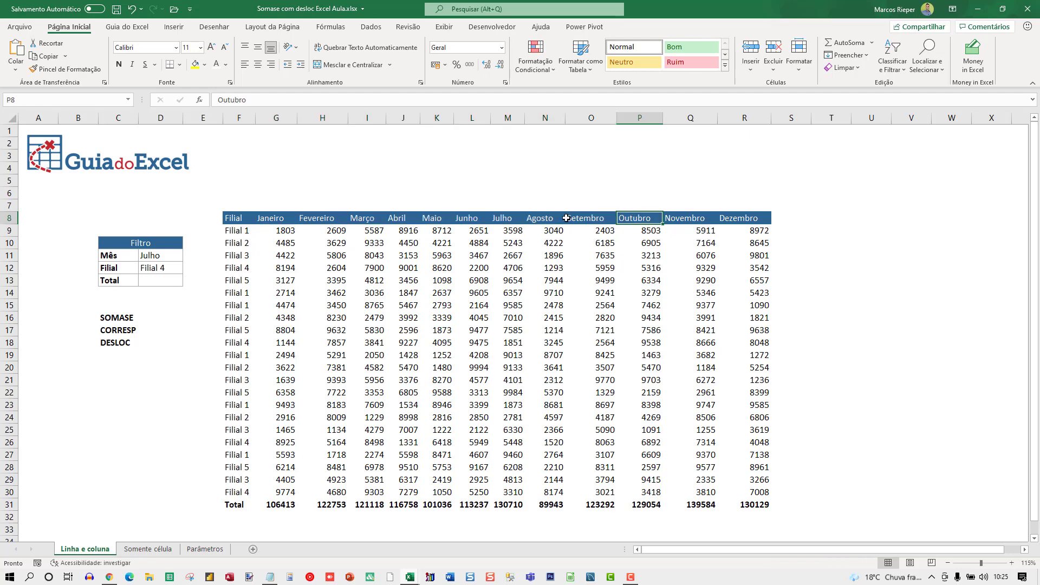
Step: Examine the Janeiro values as the DESLOC starting range and move across the month columns towards Outubro
click(132, 347)
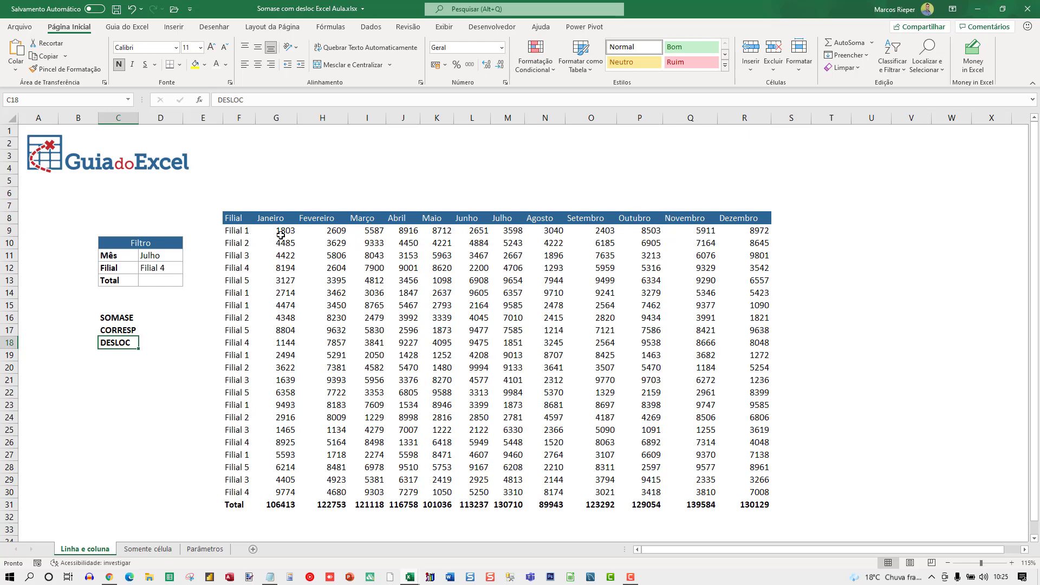
drag(282, 231, 287, 497)
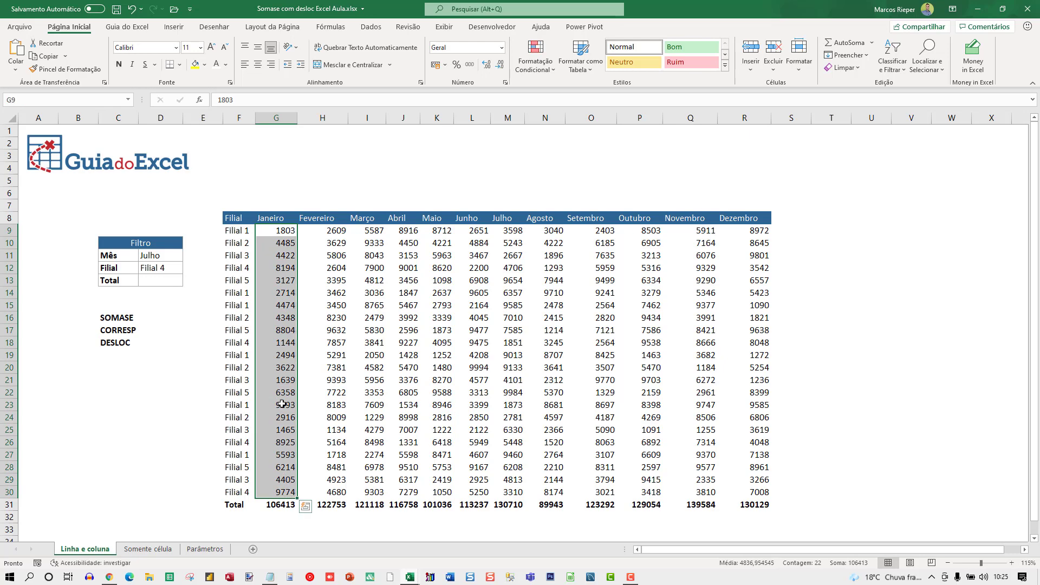
click(327, 254)
key(Right)
key(Right)
key(Right)
key(Right)
key(Right)
key(Right)
key(Right)
key(Right)
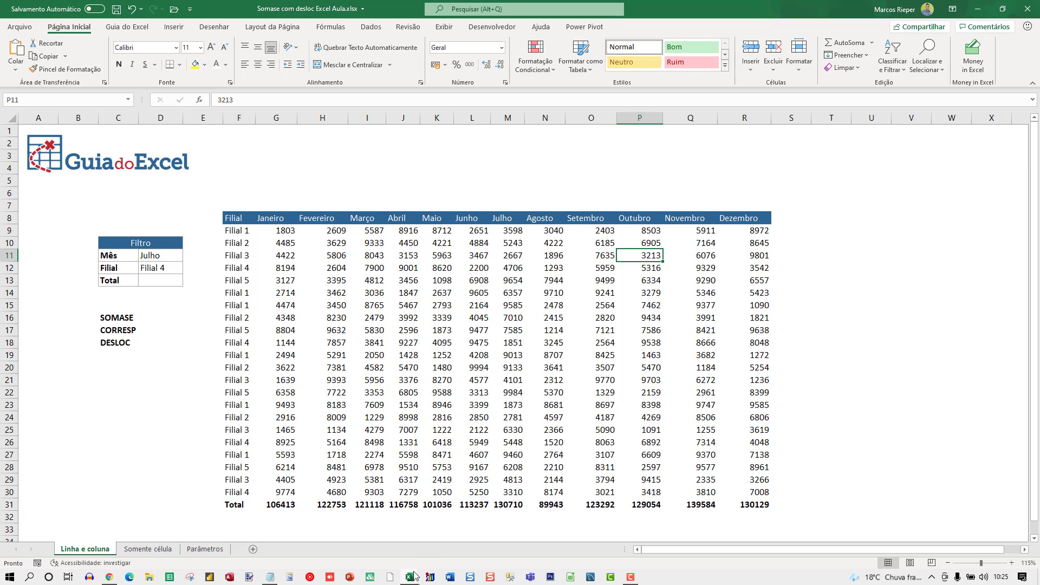
Step: Switch to the Desloc workbook and clear the LINHAS and COLUNAS values on the Conceito sheet
mouse_move(414, 575)
click(530, 503)
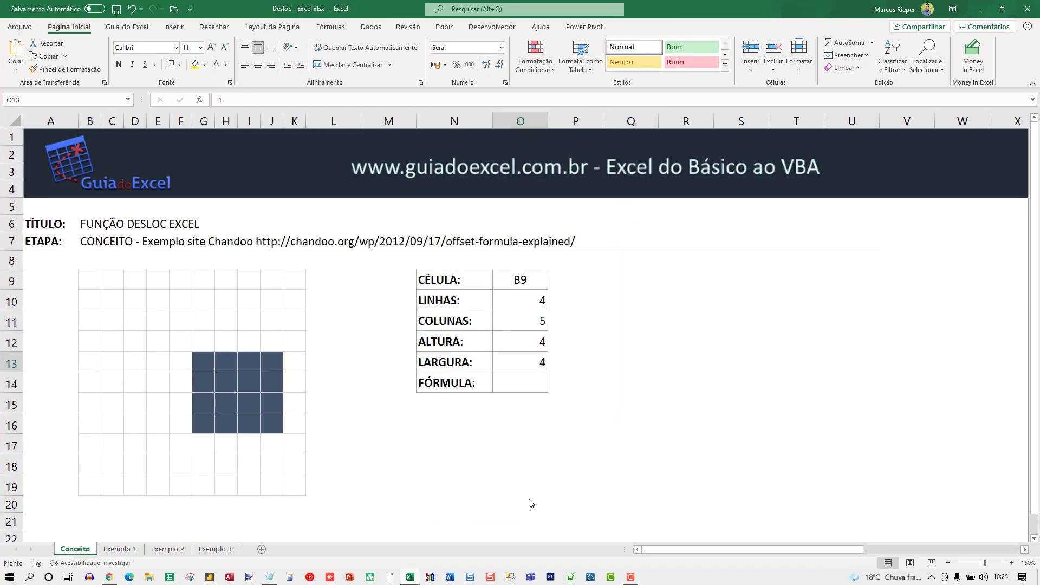
click(248, 317)
click(524, 303)
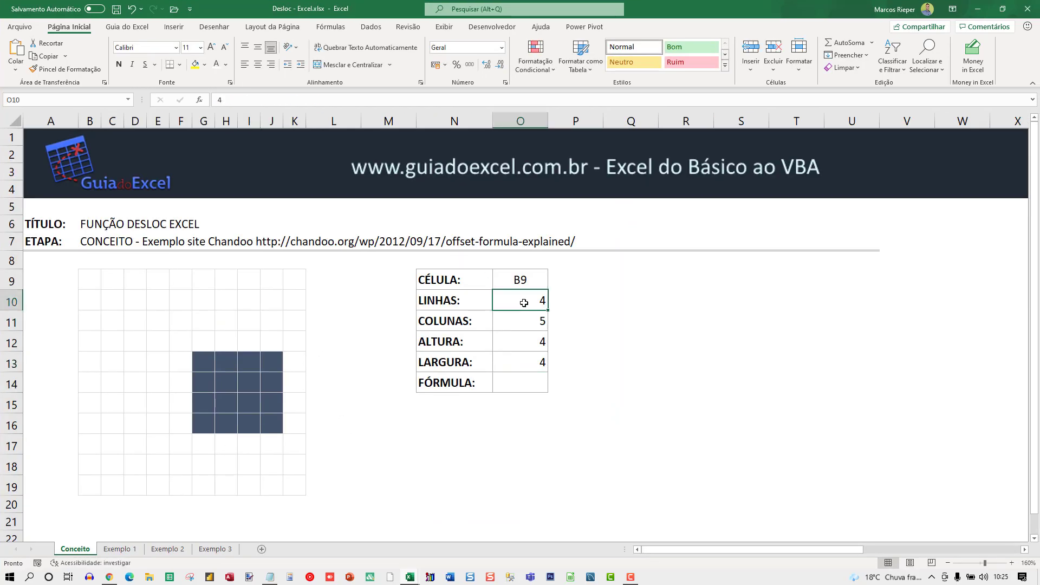
key(BackSpace)
key(Return)
key(BackSpace)
Step: Set both ALTURA and LARGURA to 1 in the DESLOC parameter table
key(Return)
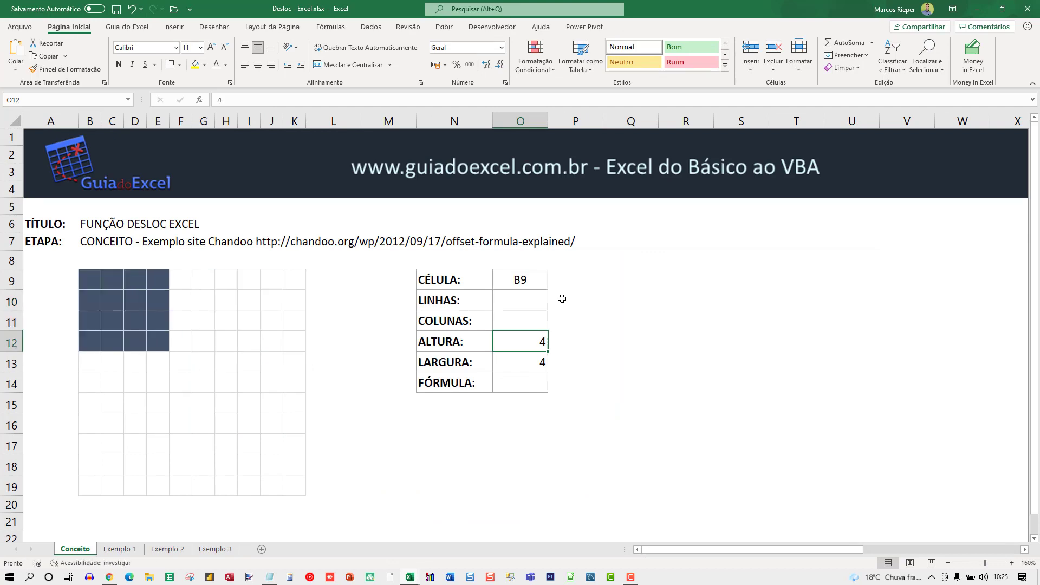
text(1)
key(Return)
text(1)
key(Return)
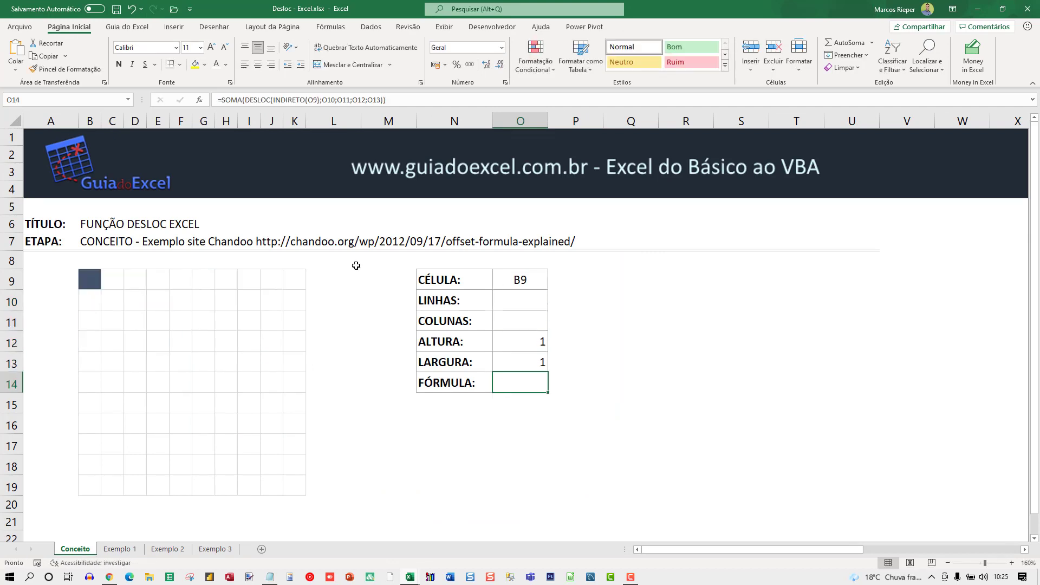
Step: Set the LINHAS offset from cell B9 to 1, followed by 2, to demonstrate the vertical shift
click(520, 280)
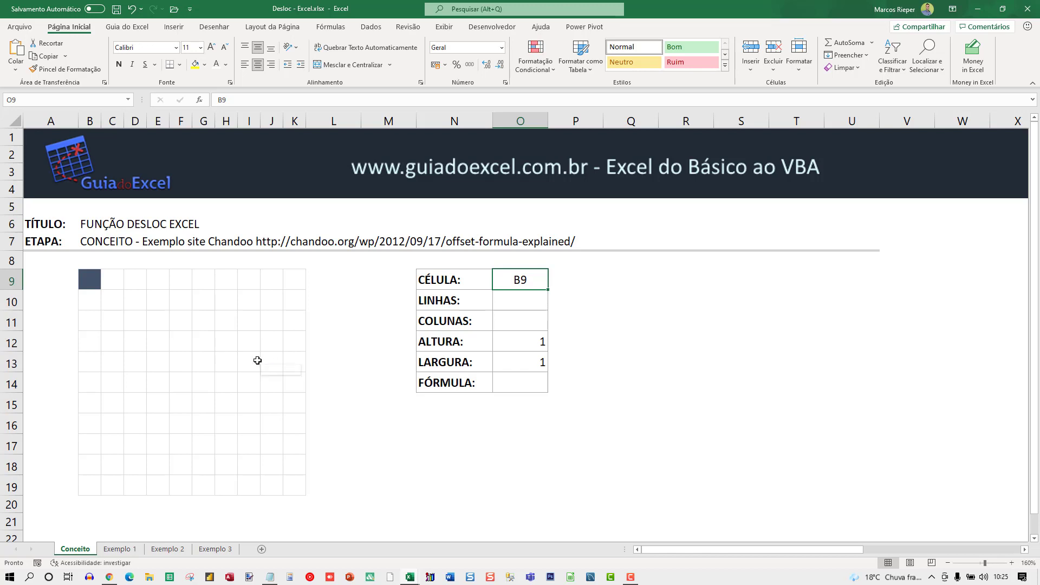
click(518, 305)
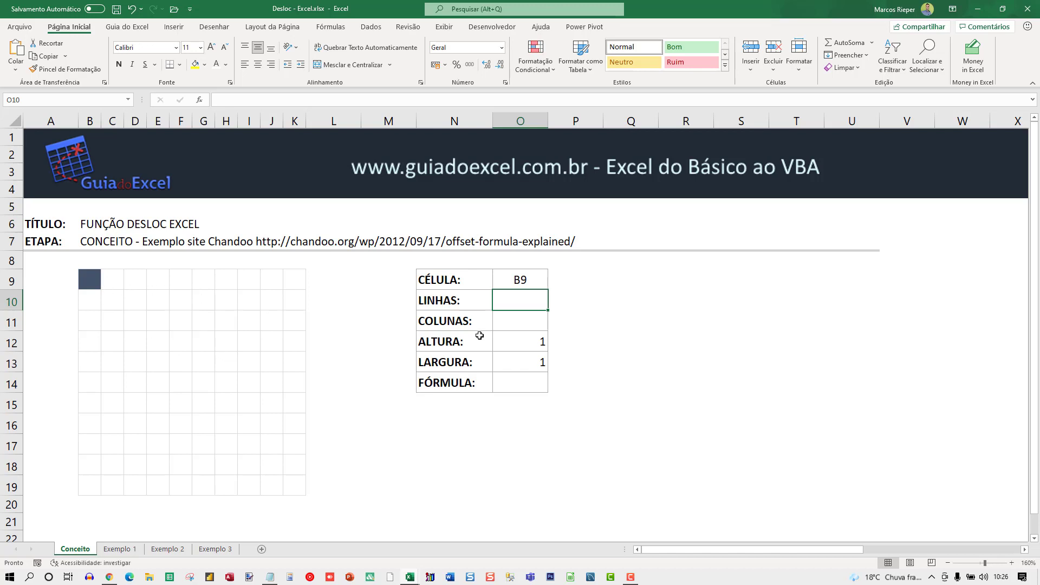
text(1)
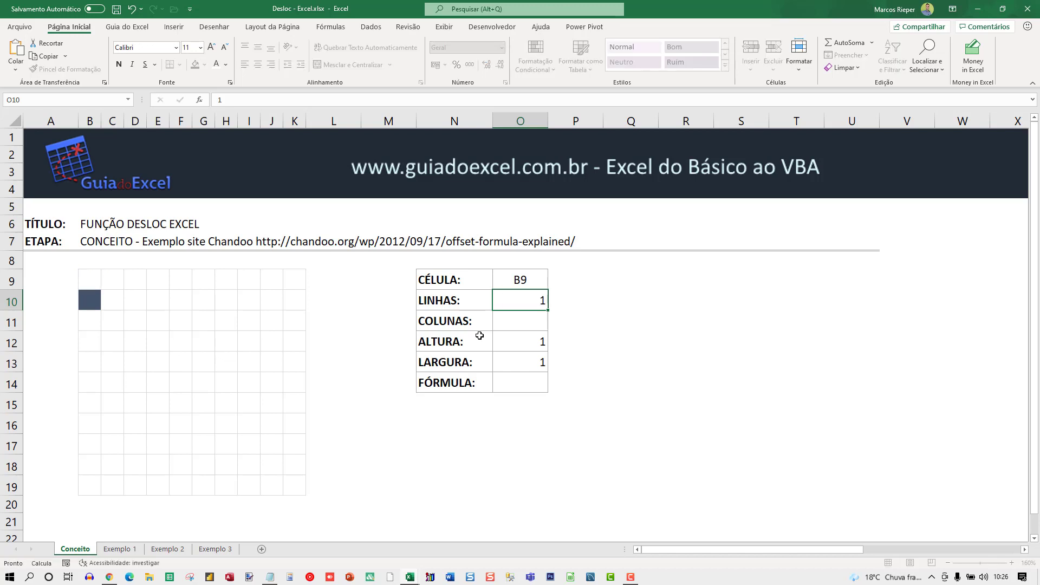
key(Return)
key(Up)
text(2)
key(Return)
key(Up)
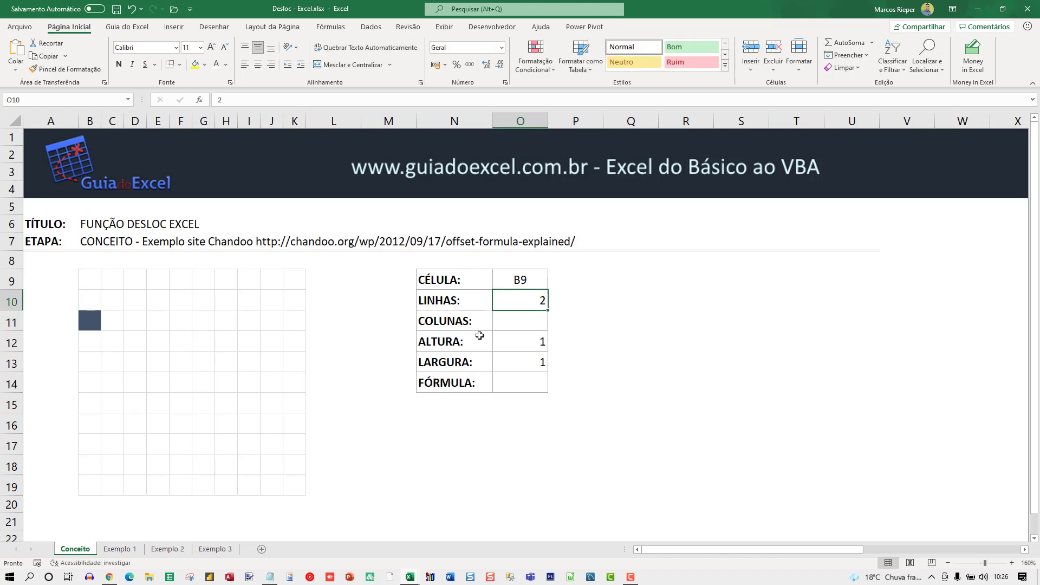
Step: Increase the LINHAS offset through 3 and 4 to 5 to shift the highlighted cell further down
text(3)
key(Return)
key(Up)
text(4)
key(Return)
key(Up)
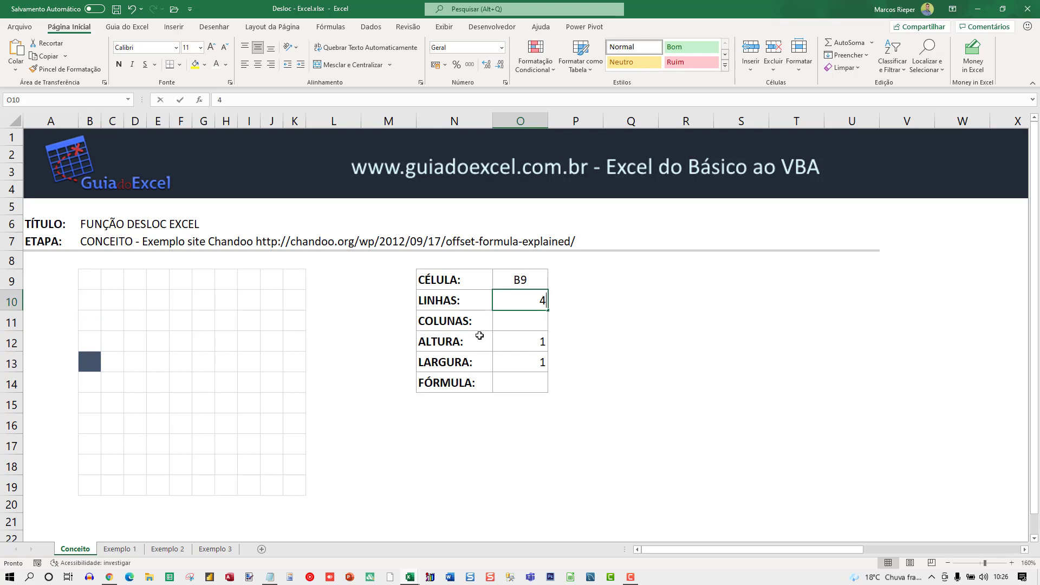
text(5)
key(Return)
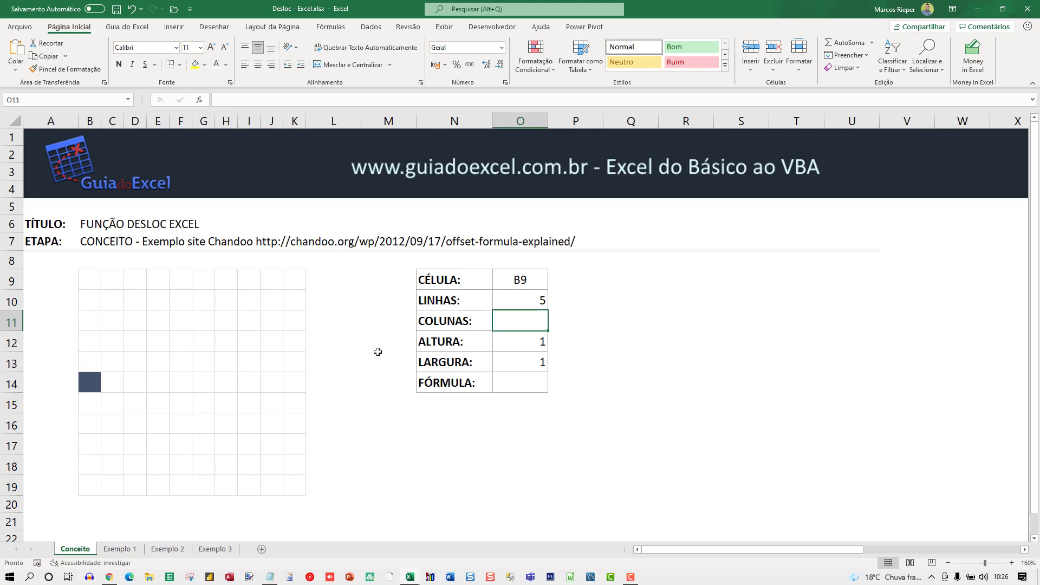
Step: Set the COLUNAS offset to 1, 2 and finally 3 to demonstrate the horizontal shift
text(1)
key(Return)
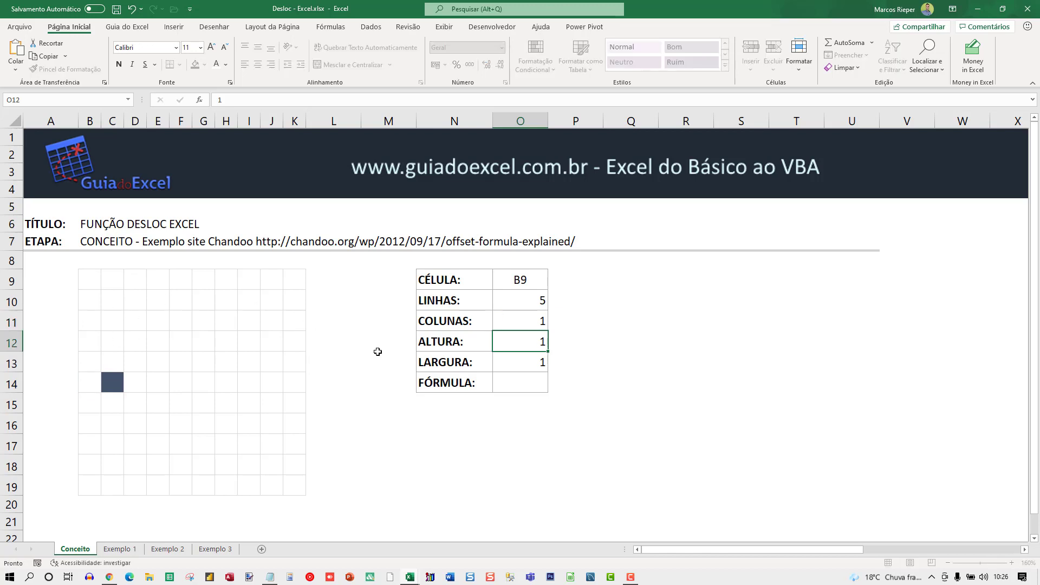
key(Up)
text(2)
key(Return)
key(Up)
text(3)
key(Return)
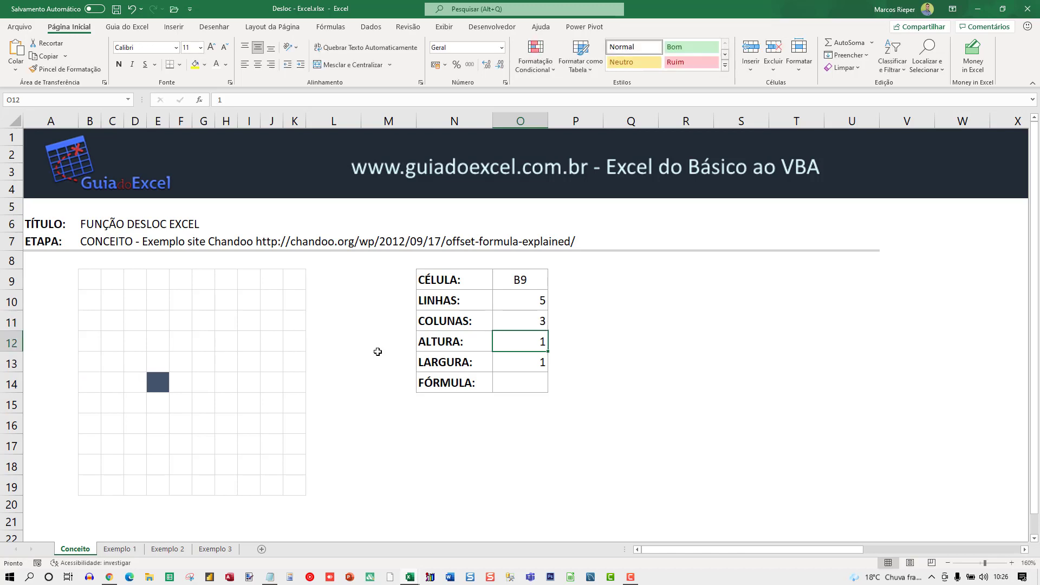
key(Up)
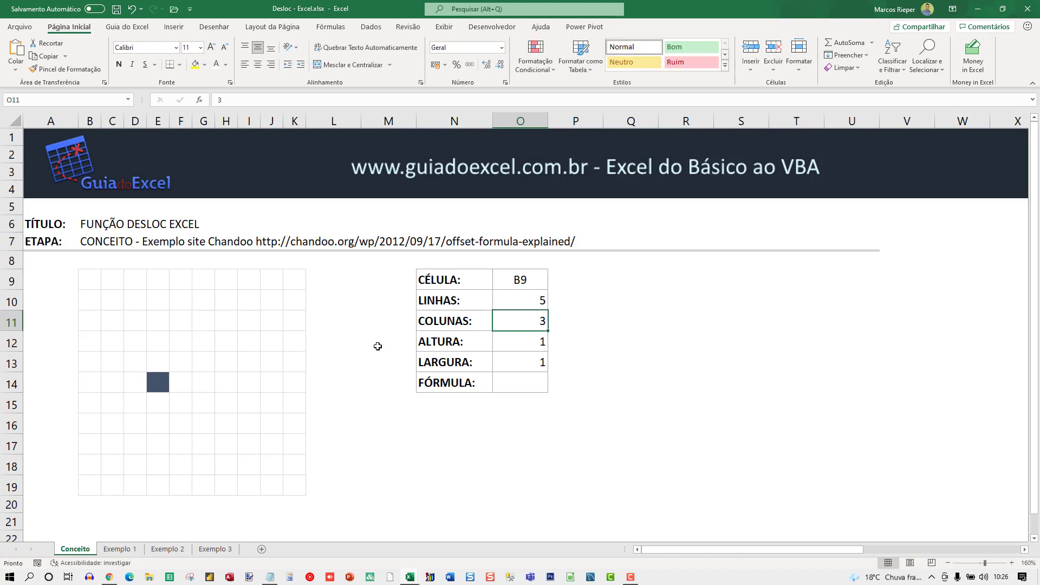
Step: Increase ALTURA one unit at a time from 2 up to 5 to extend the highlighted range downwards
click(520, 279)
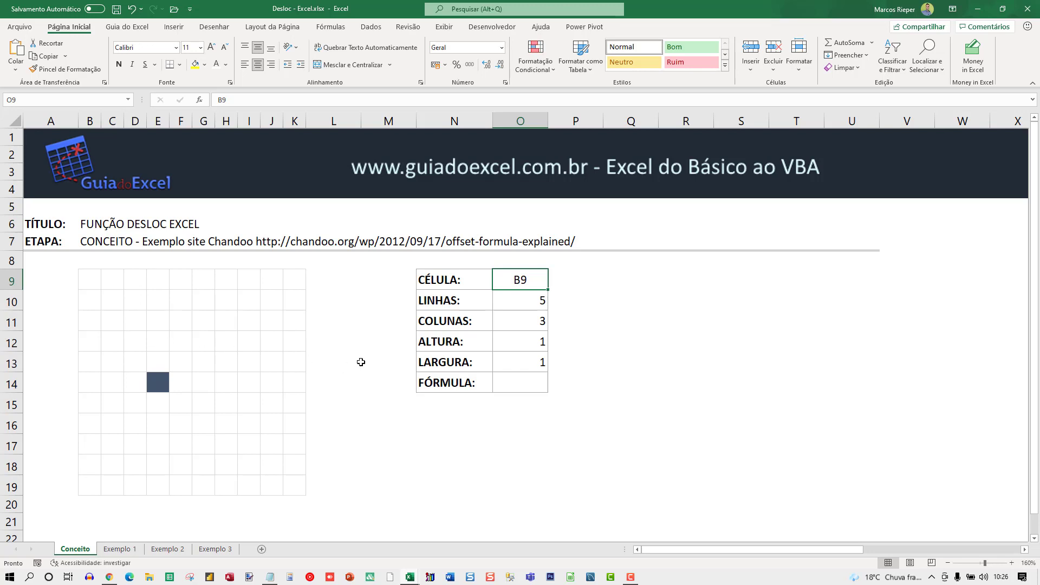
key(Down)
key(Down)
key(Down)
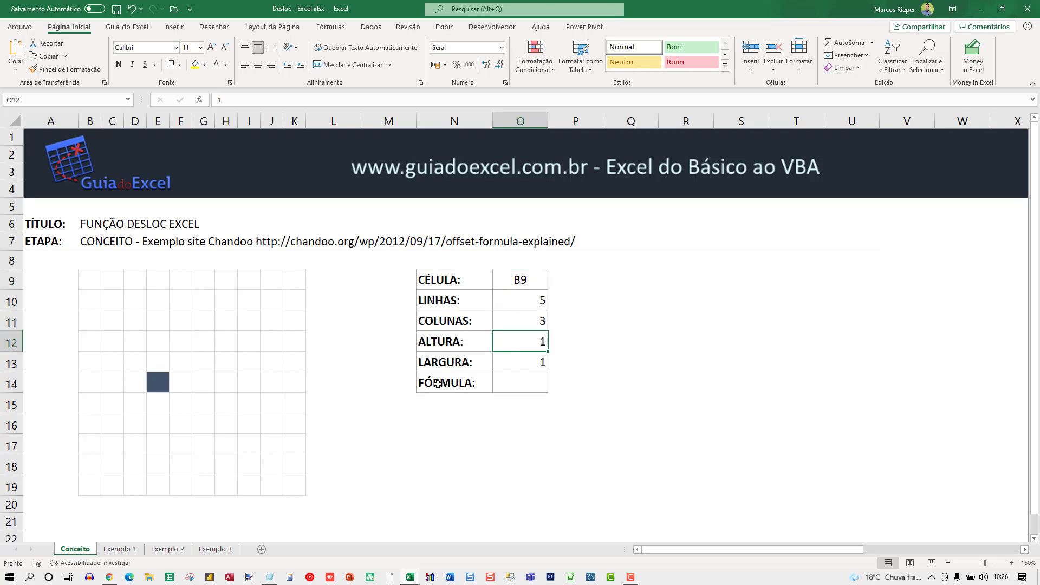
text(2)
key(Return)
key(Up)
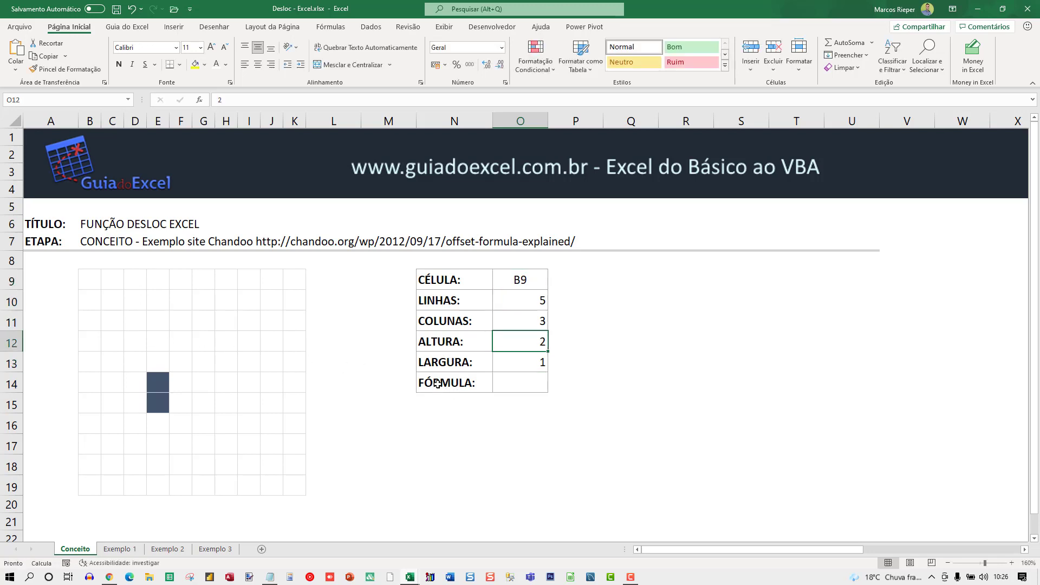
text(3)
key(Return)
key(Up)
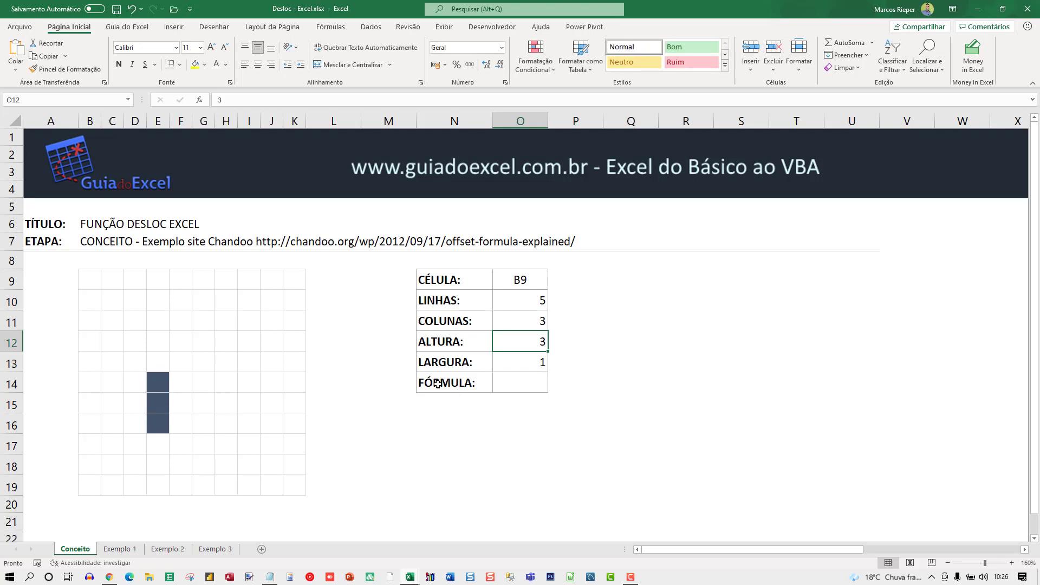
text(4)
key(Return)
key(Up)
text(5)
key(Return)
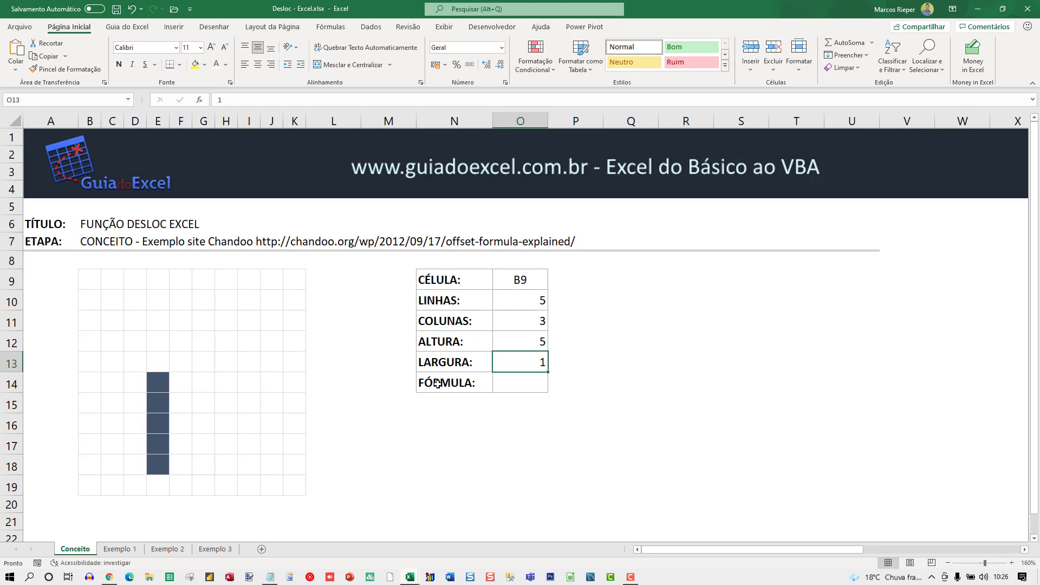
Step: Set LARGURA to 2, 3 and finally 4 to widen the highlighted range
text(2)
key(Return)
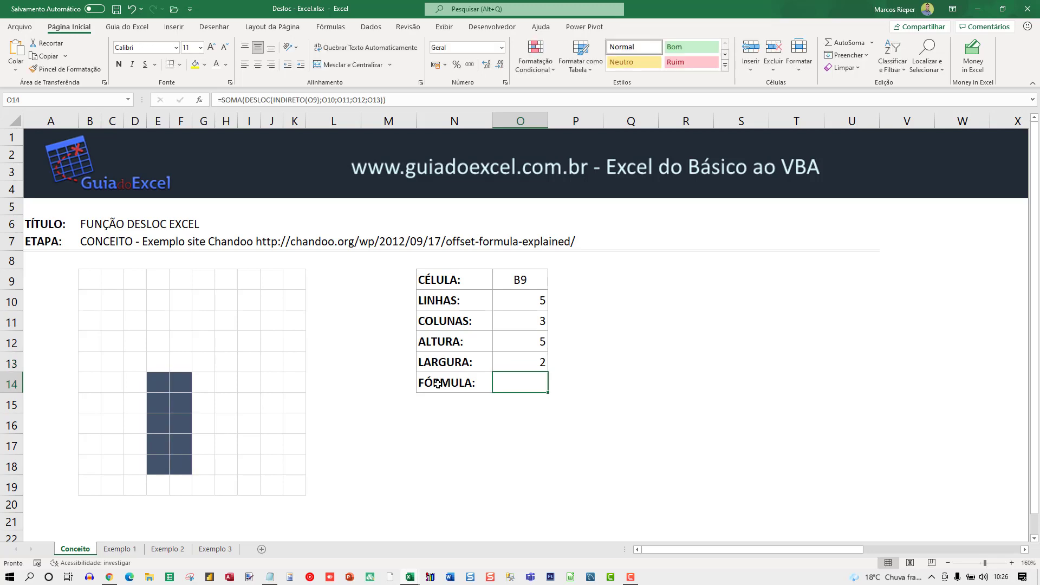
key(Up)
text(3)
key(Return)
key(Up)
key(F2)
key(BackSpace)
text(4)
key(Return)
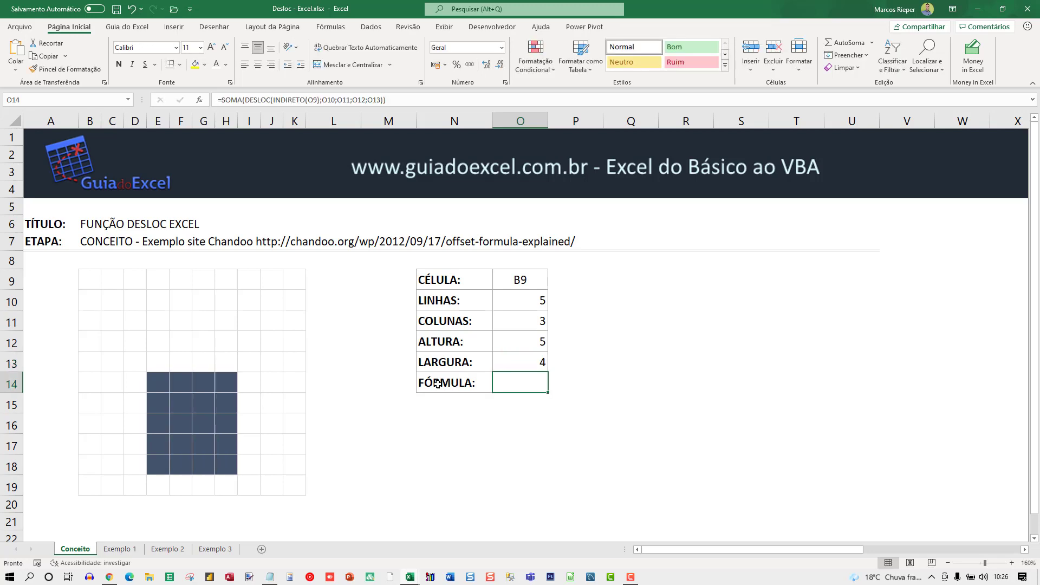
key(Up)
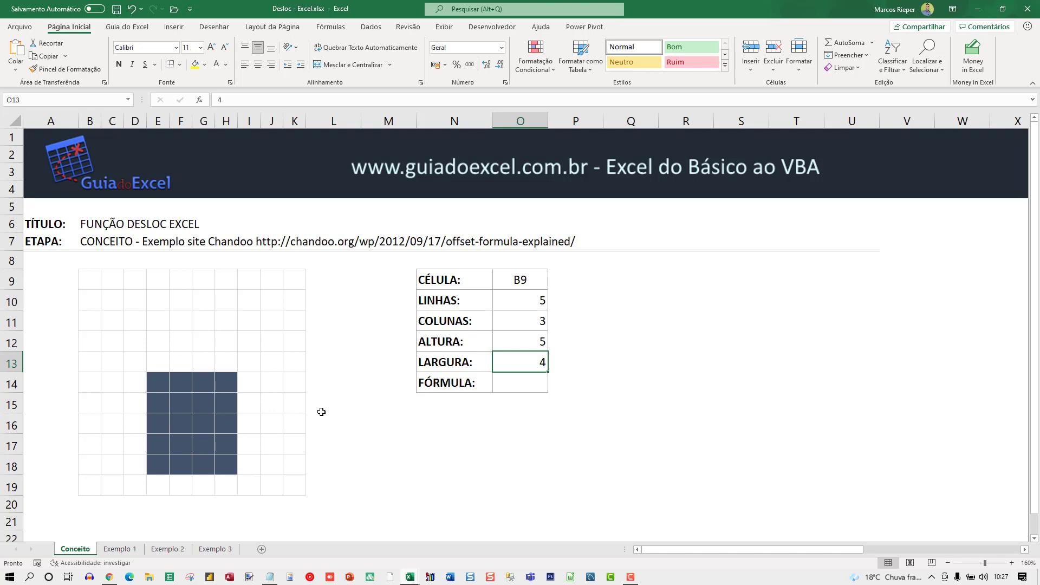
Step: Look through the Exemplo 1, Exemplo 2 and Exemplo 3 sheets and return to the Conceito sheet
click(118, 549)
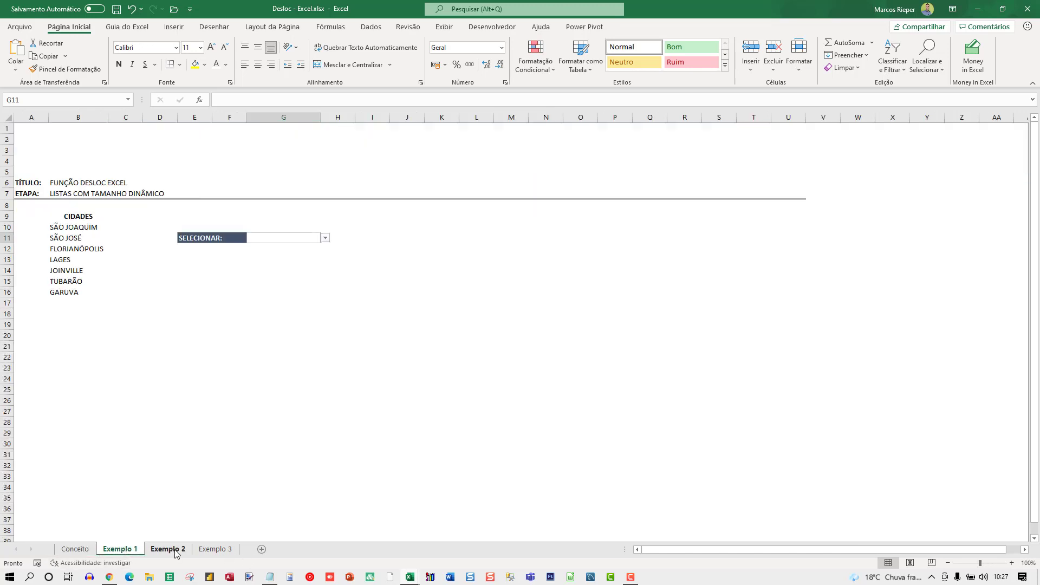
click(175, 550)
click(200, 549)
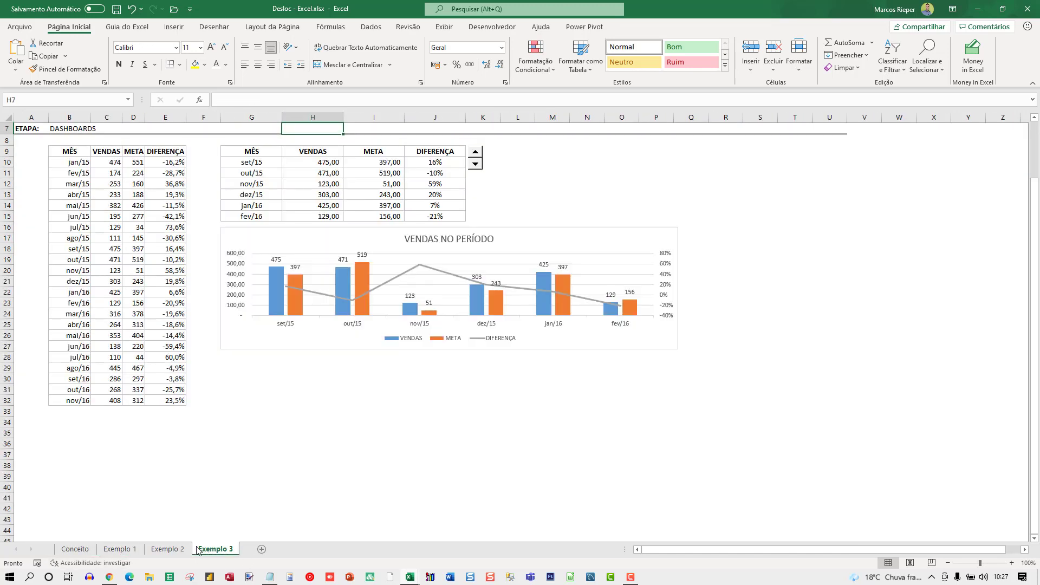
click(76, 549)
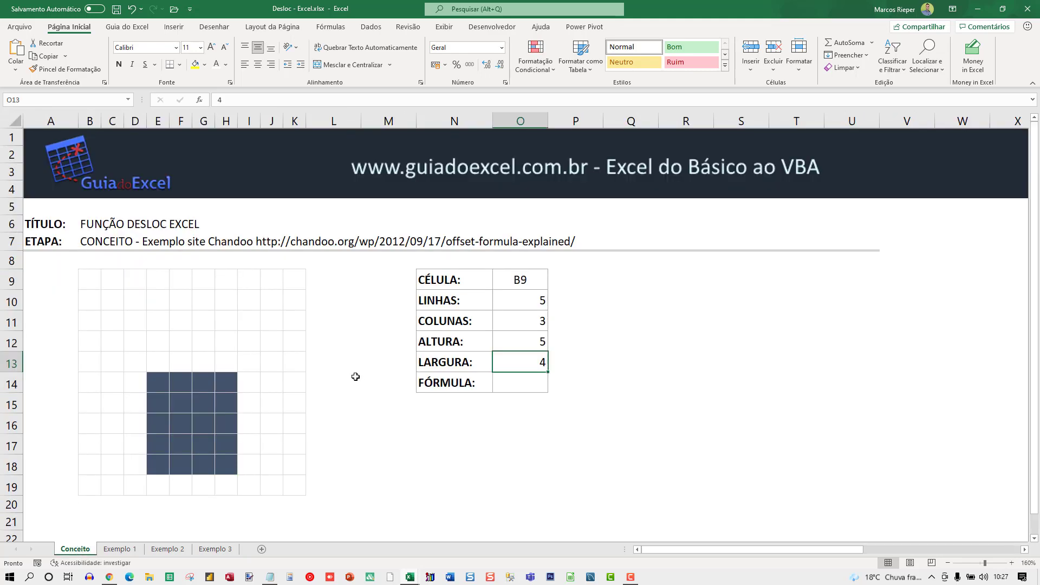
Step: Return to the Somase com desloc Excel Aula workbook and point out the DESLOC and CORRESP labels below the Filtro table
click(977, 9)
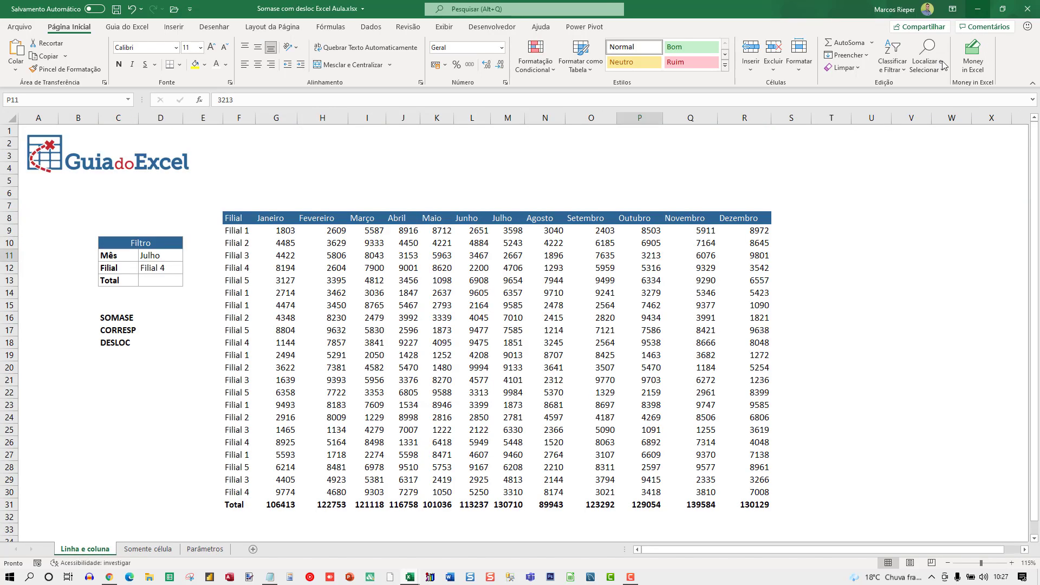
click(122, 344)
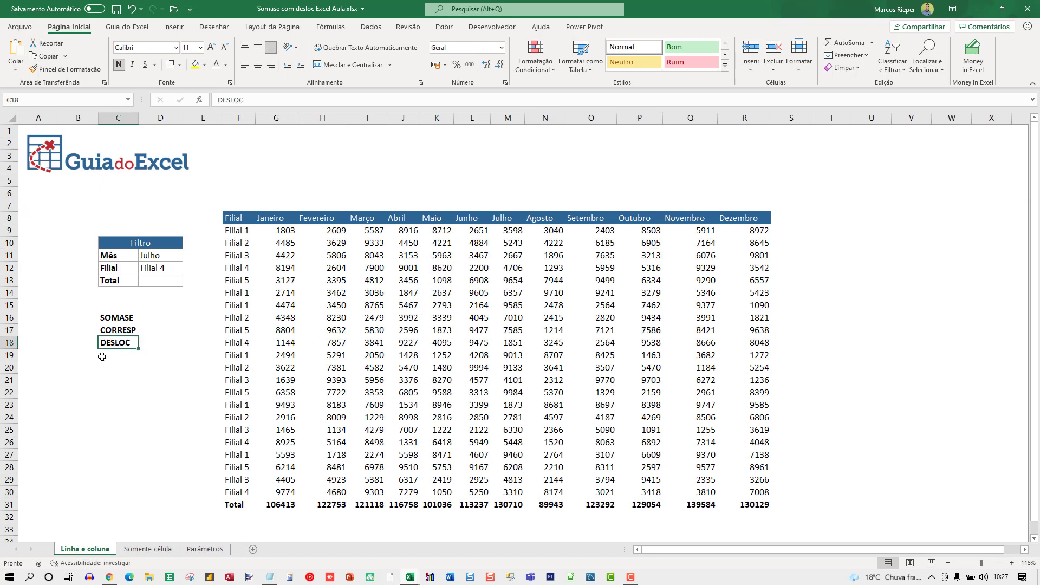
click(118, 332)
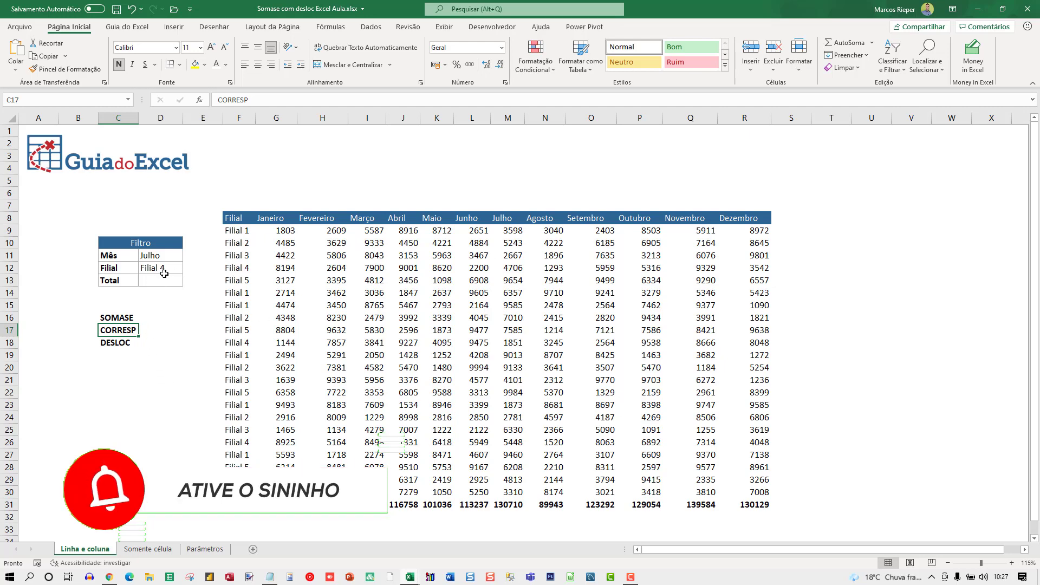
Step: Enter =CORRESP(D11;G8:R8;0) in cell C20 to find the selected month's position among the month headers
click(116, 368)
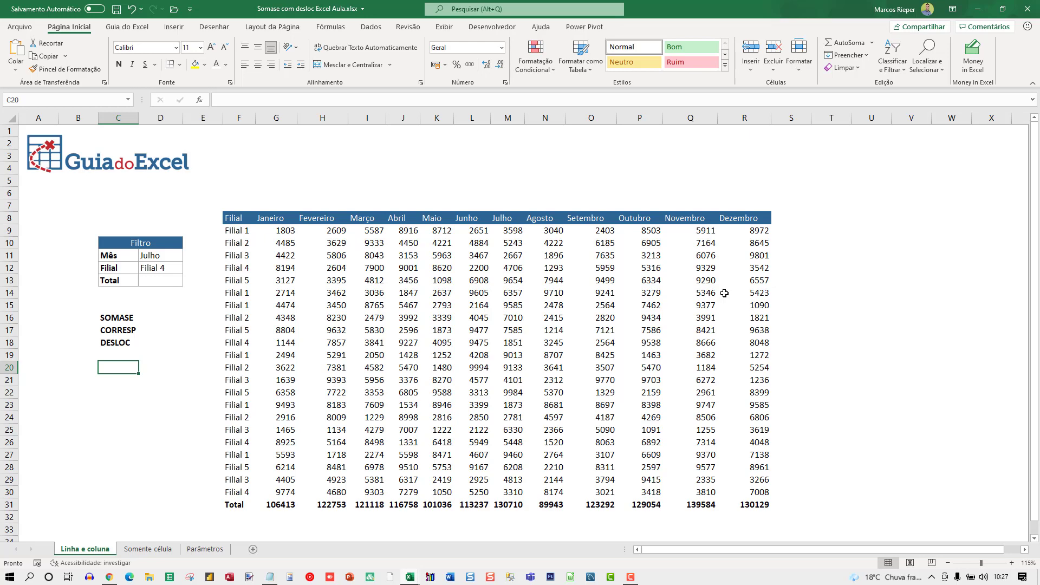
text(=)
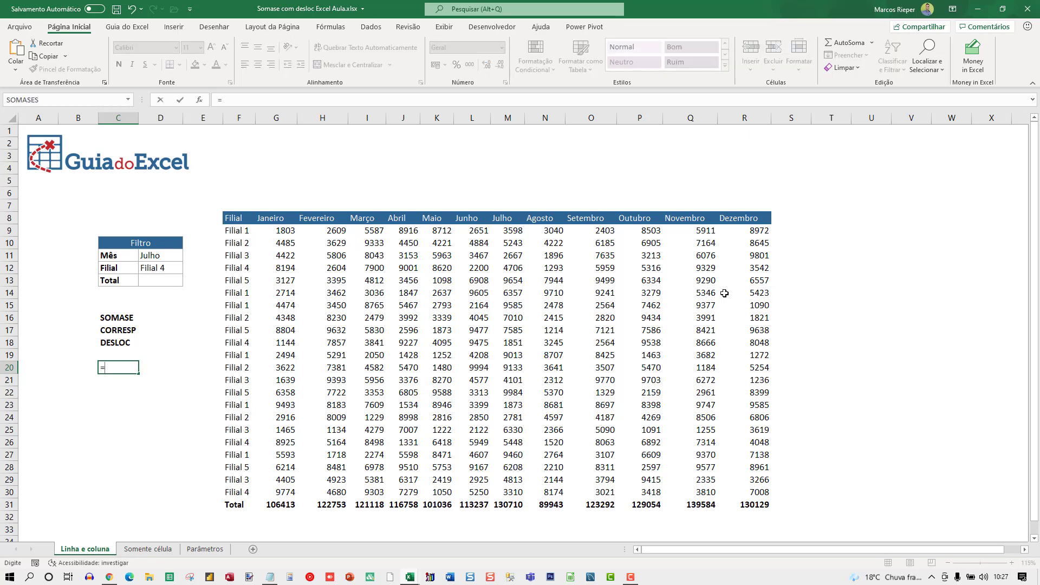
text(CORRESP)
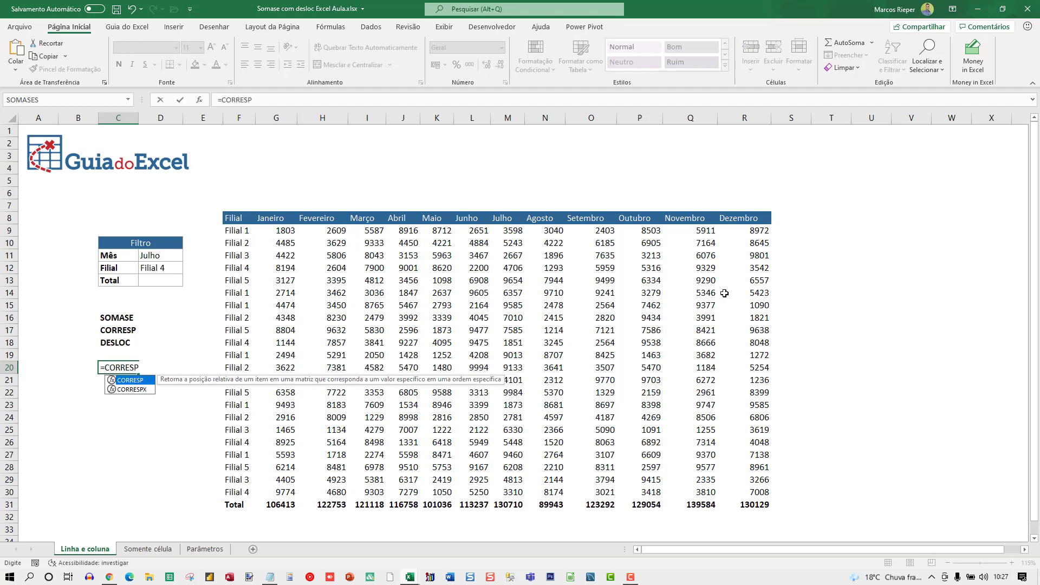
text(()
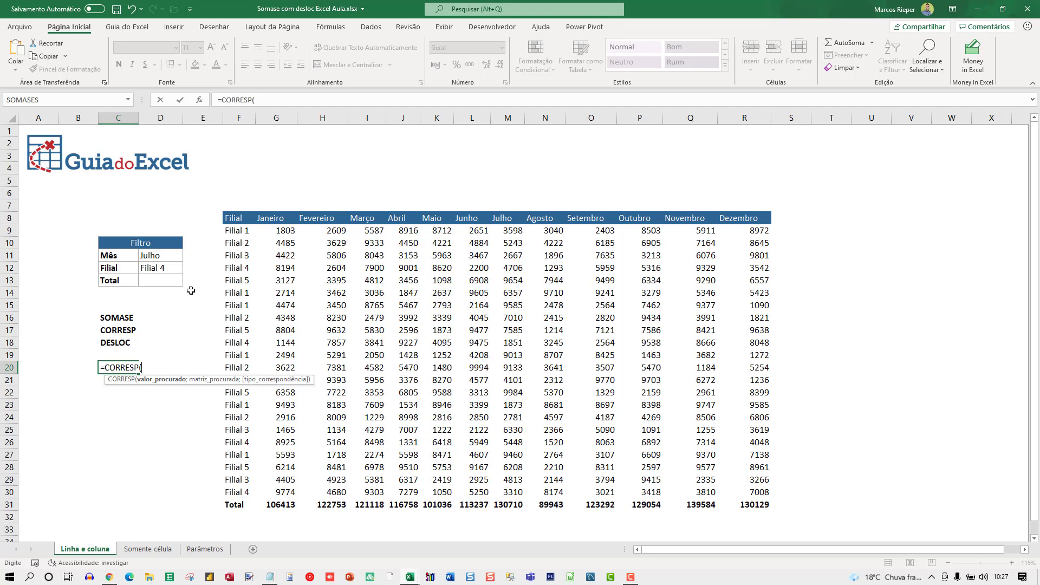
click(161, 257)
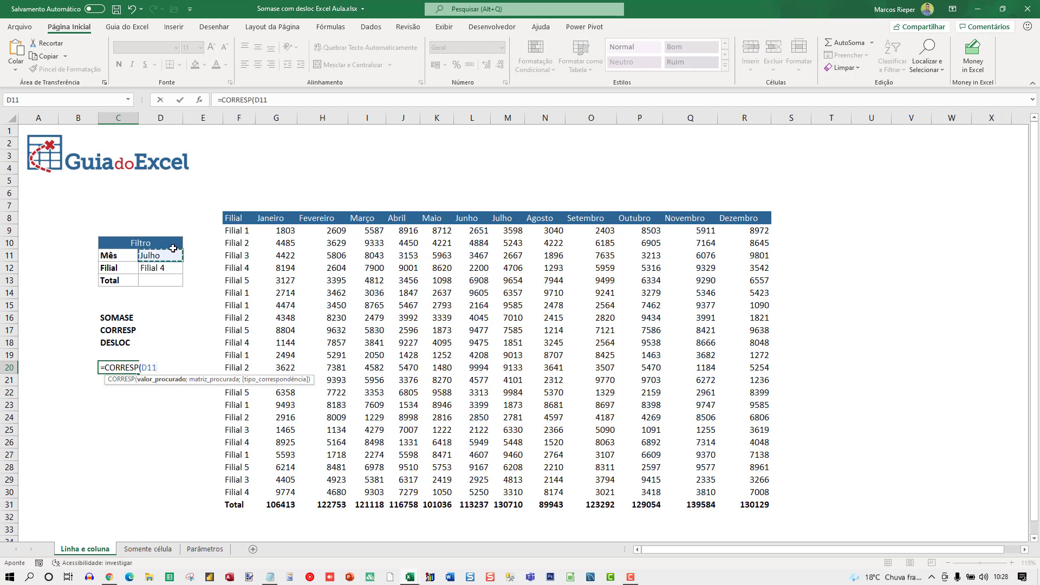
text(;)
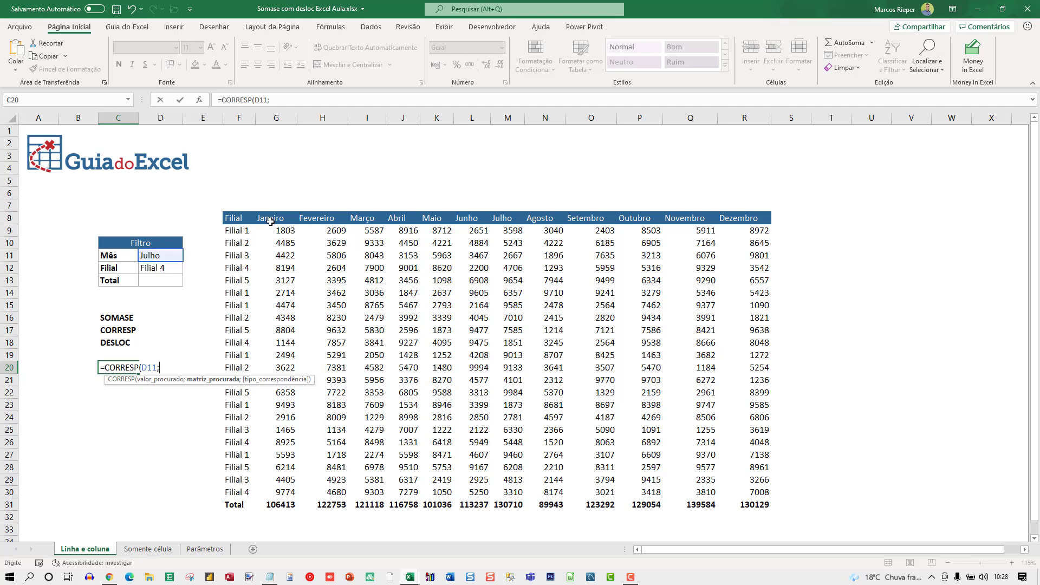
drag(271, 221, 740, 218)
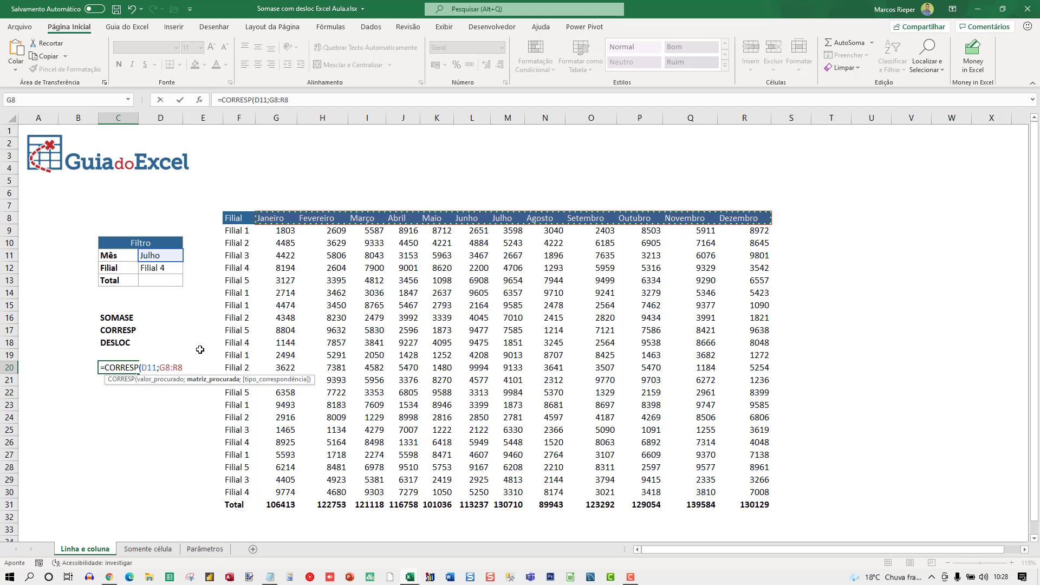
text(;0)
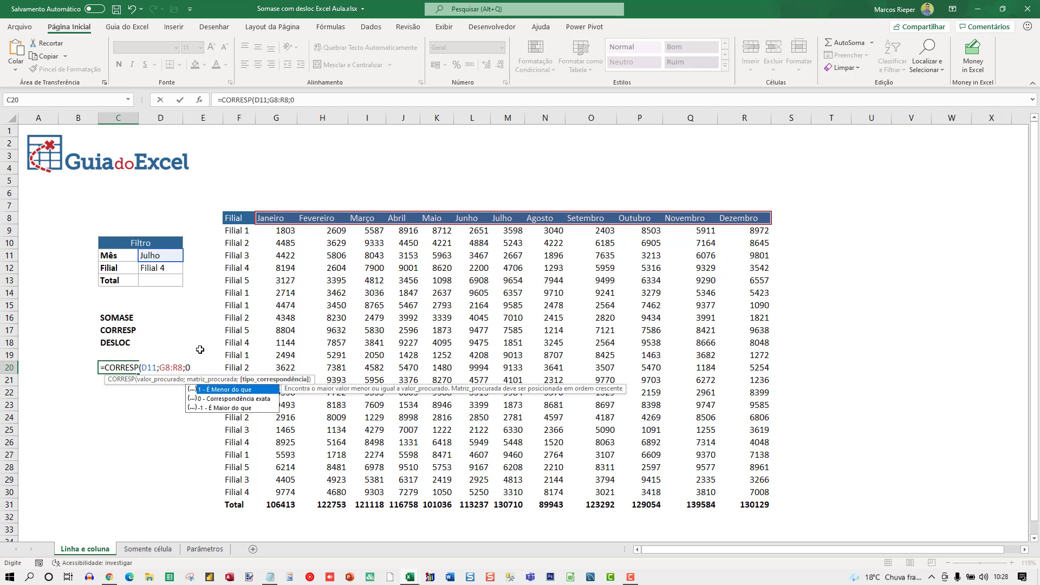
text())
key(ctrl+Return)
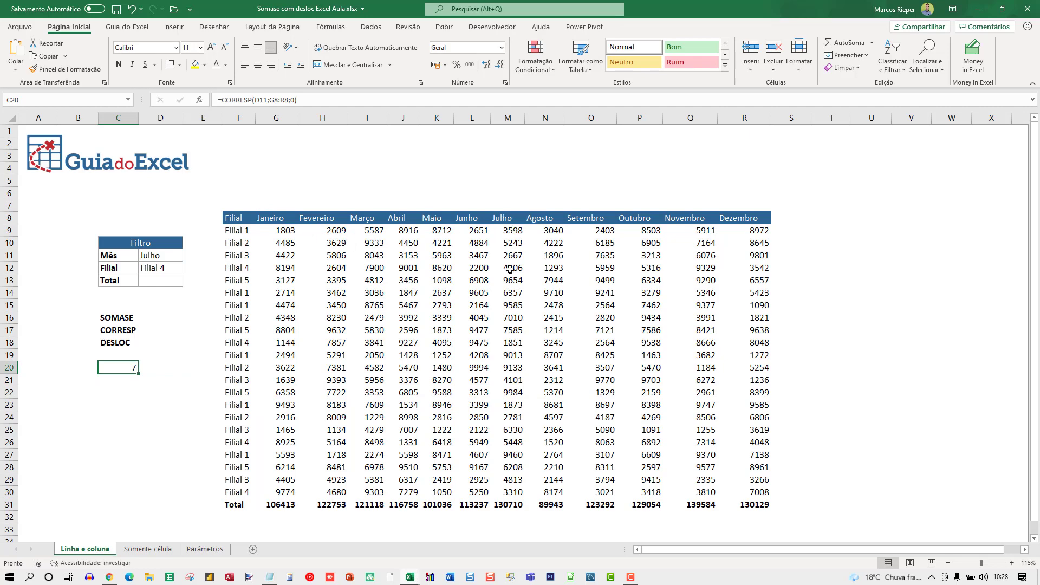
Step: Change the Mês filter to Outubro to test the CORRESP formula
click(157, 257)
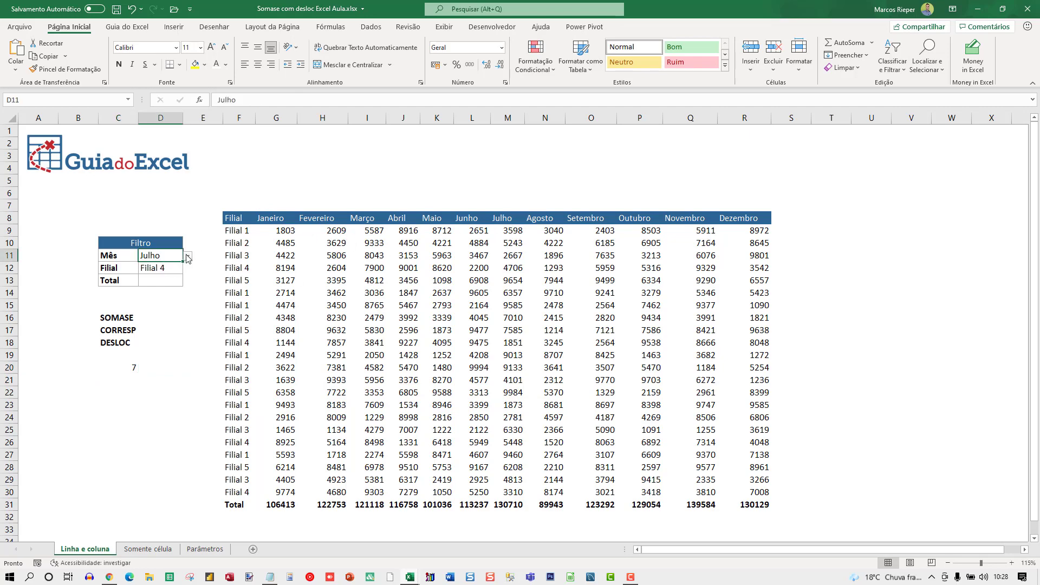
click(187, 256)
click(137, 308)
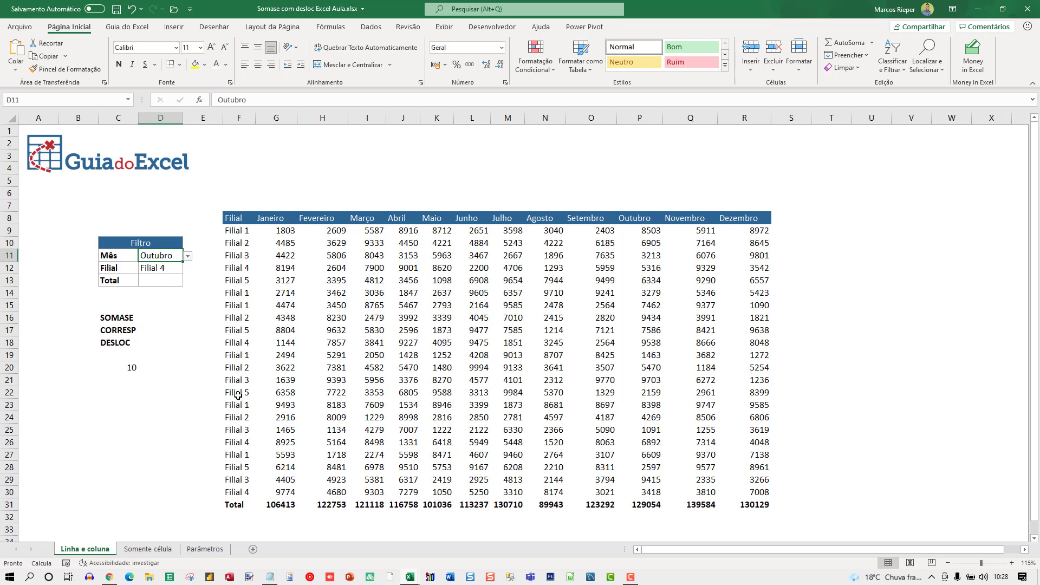
Step: Enter =DESLOC(F9:F30;;C20) in cell C21 to offset the Filial column by the month position
click(123, 380)
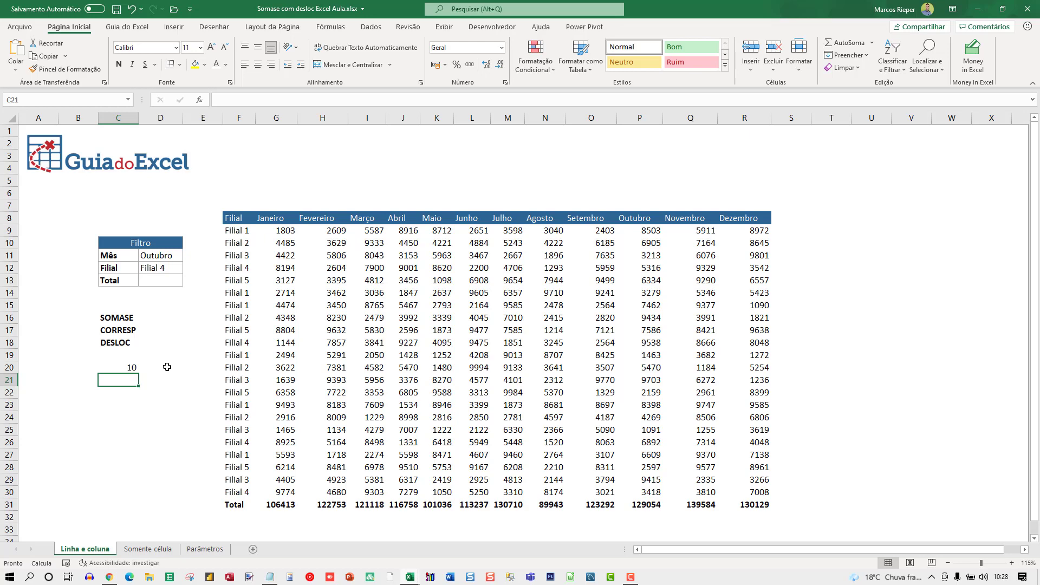
text(=D)
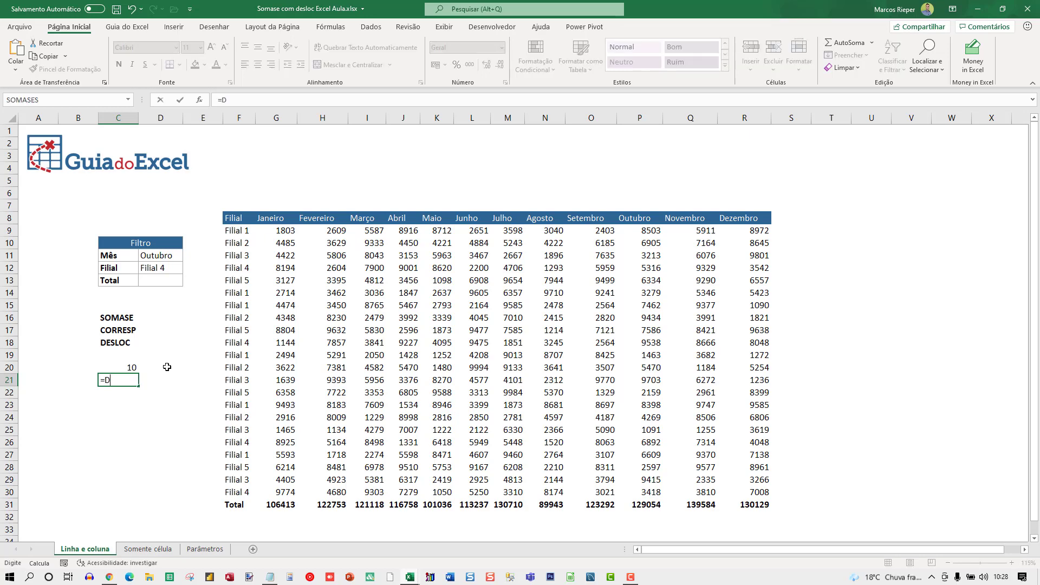
text(ESLOC()
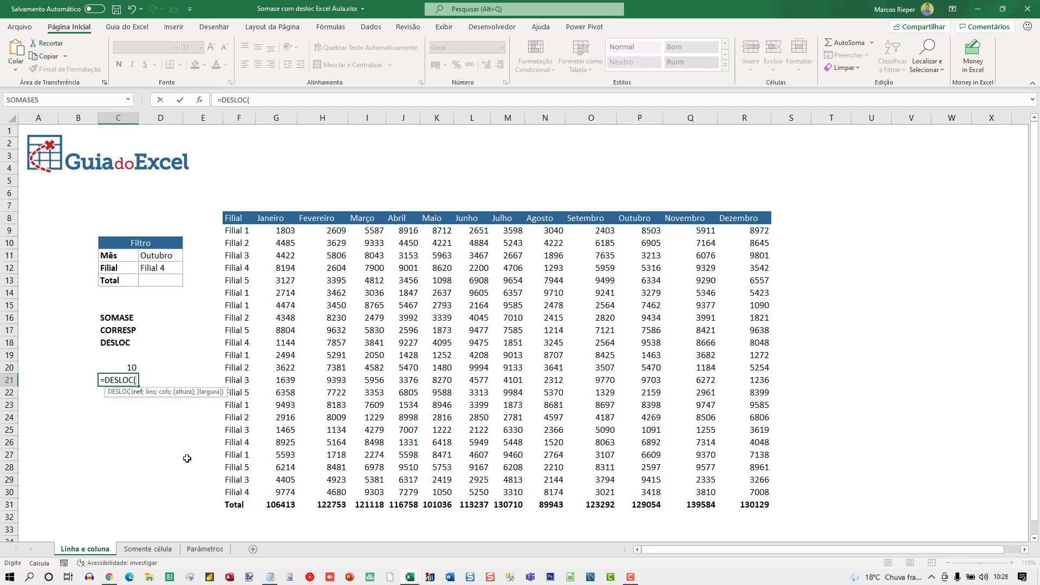
click(234, 231)
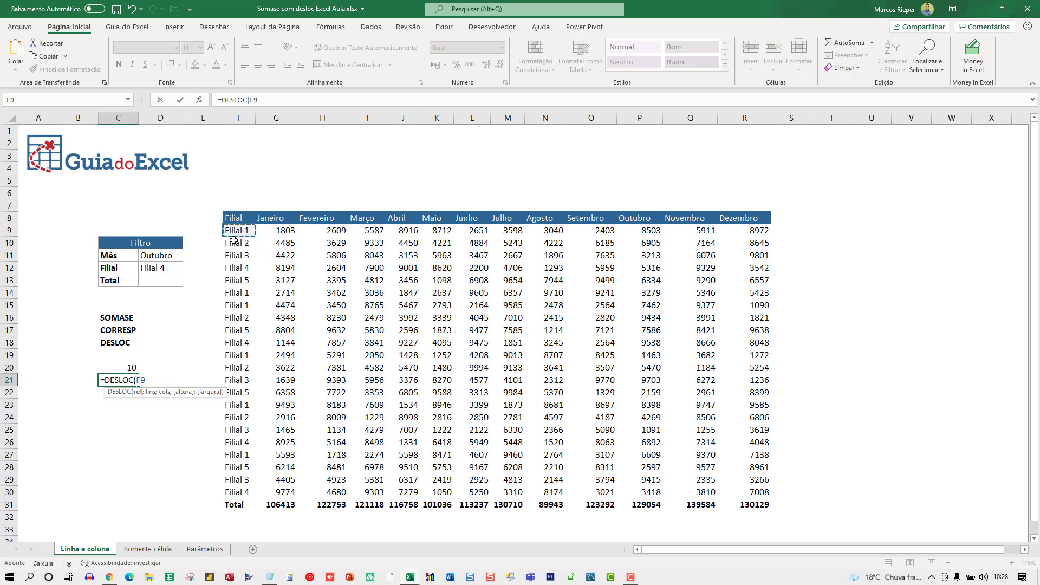
drag(233, 240, 238, 492)
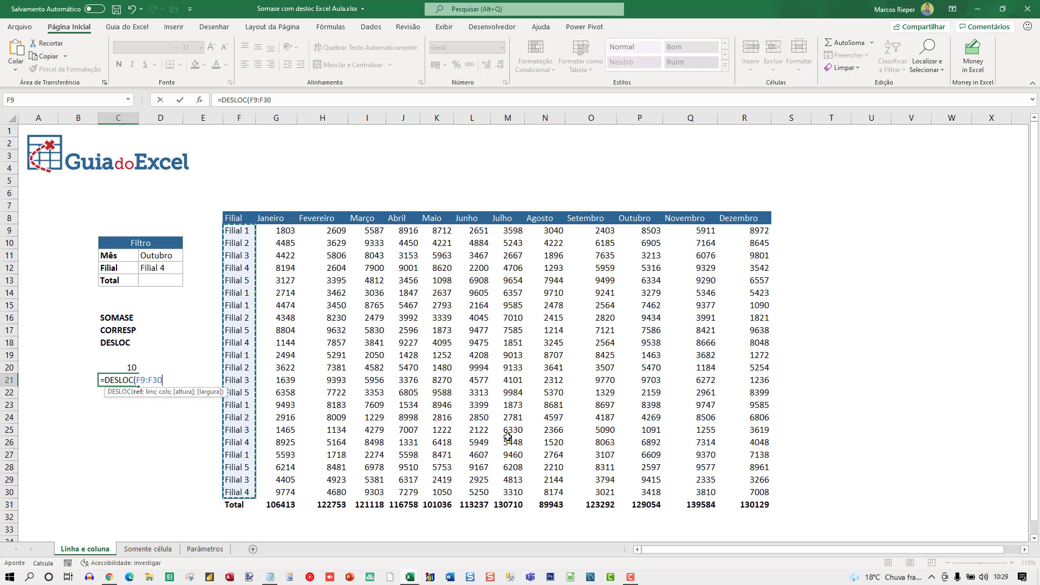
text(;)
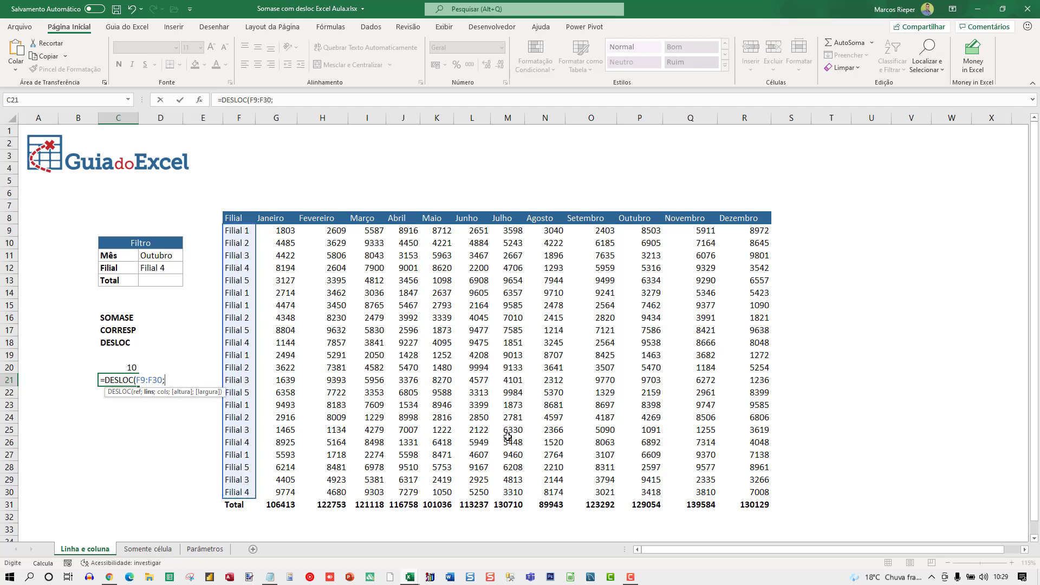
text(;)
click(117, 368)
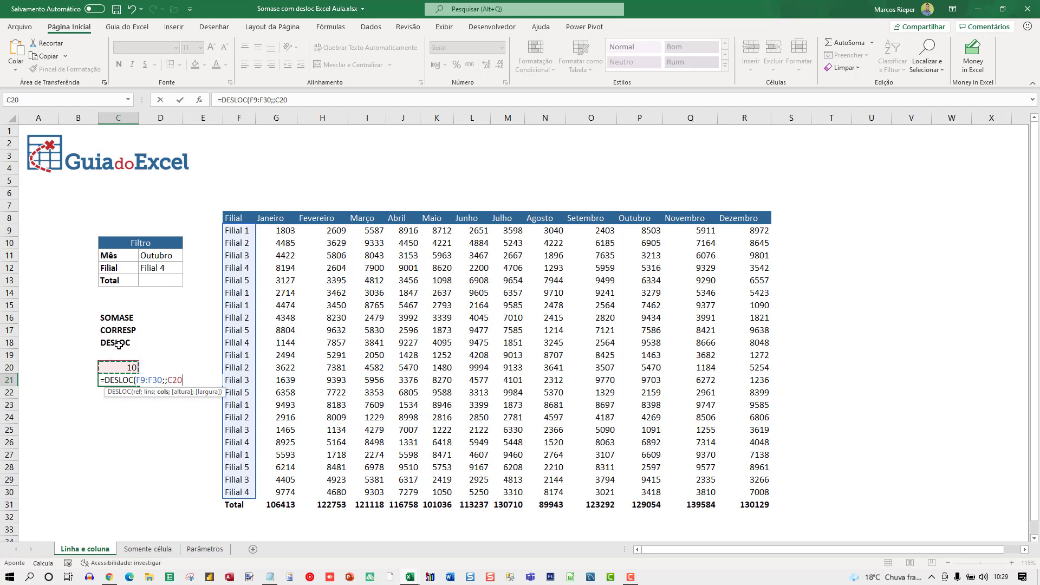
text())
key(Return)
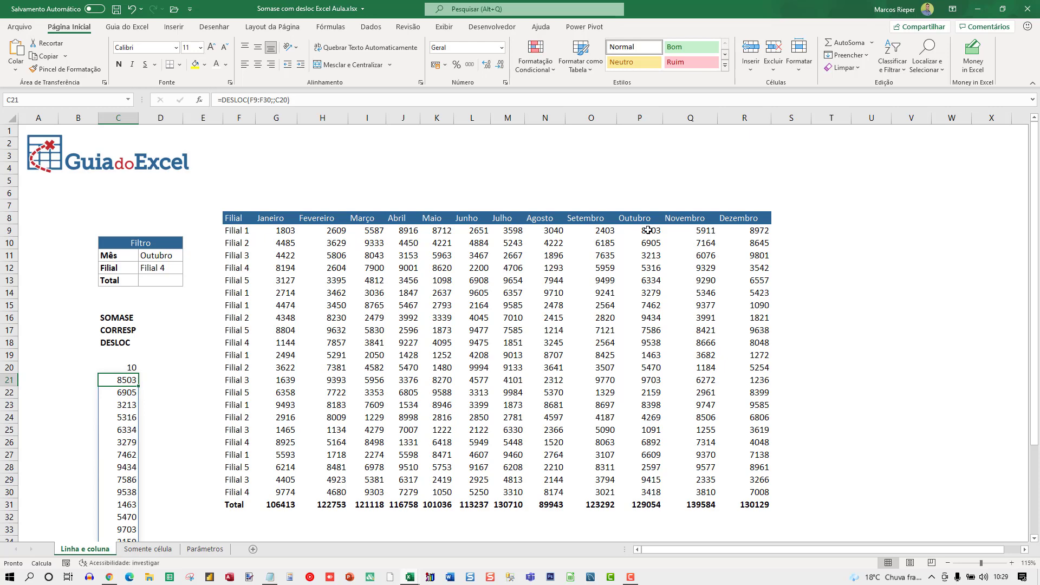
Step: Compare the values spilled from C21 with the Outubro column and the Filial column the offset starts from
click(648, 230)
click(116, 382)
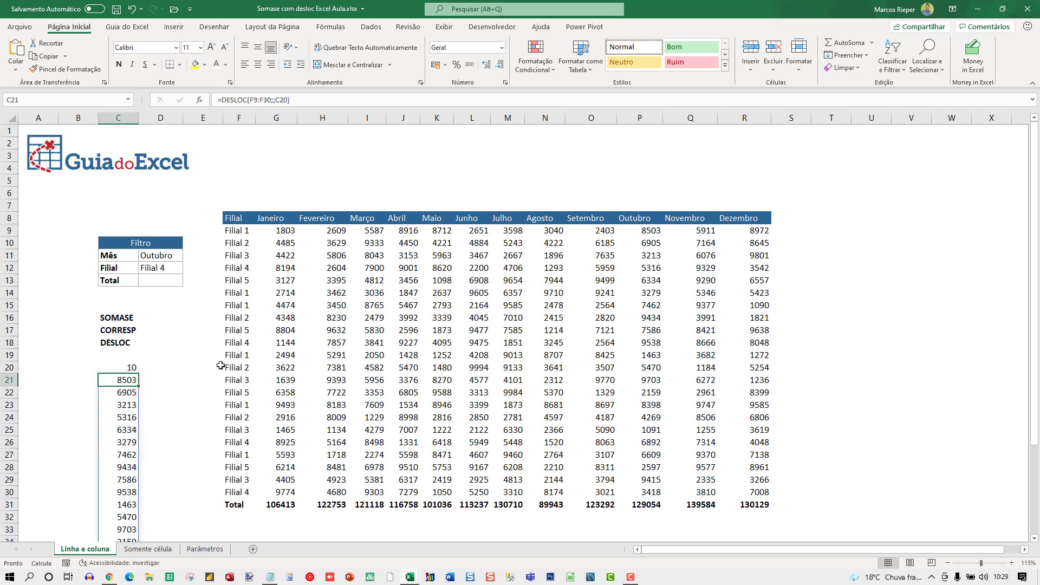
click(659, 221)
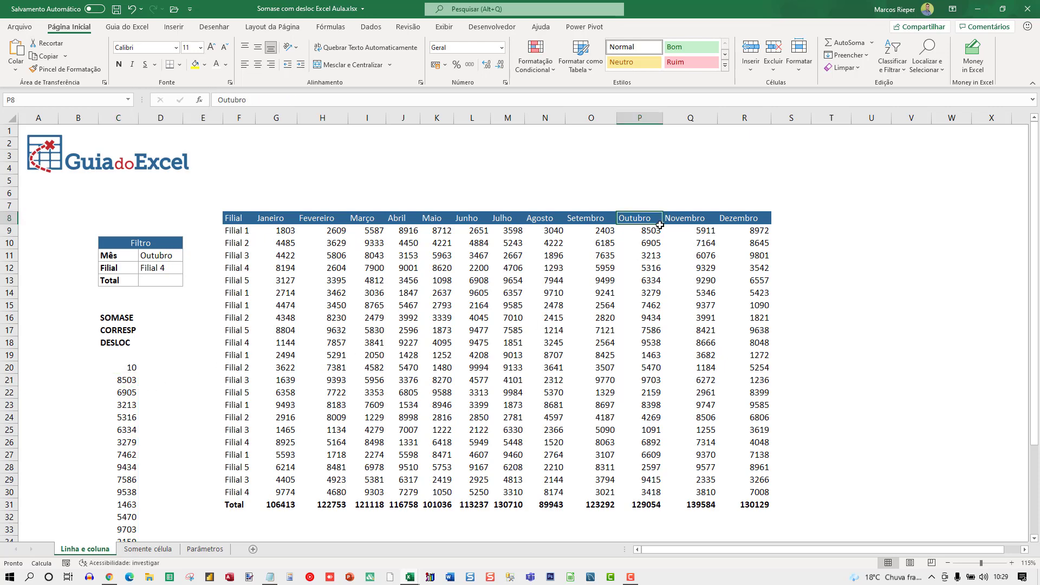
click(127, 379)
scroll(213, 377, down, 5)
scroll(233, 403, up, 5)
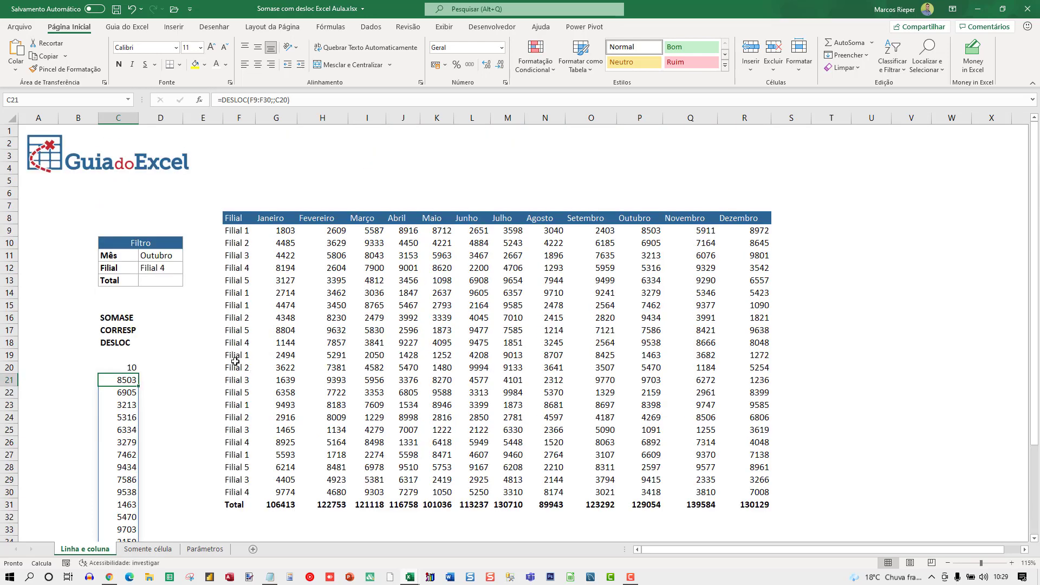
drag(121, 381, 118, 479)
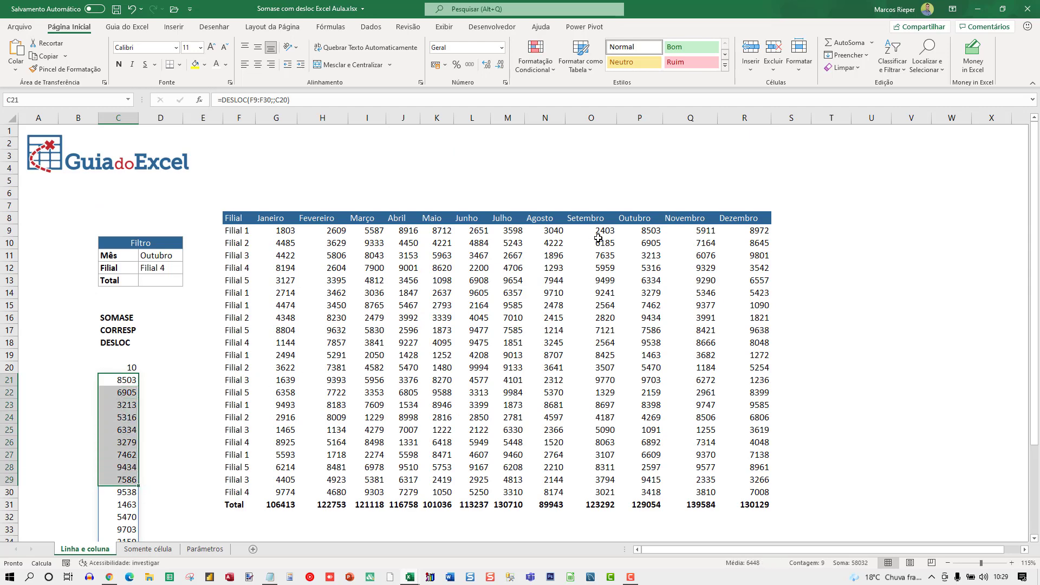
click(120, 383)
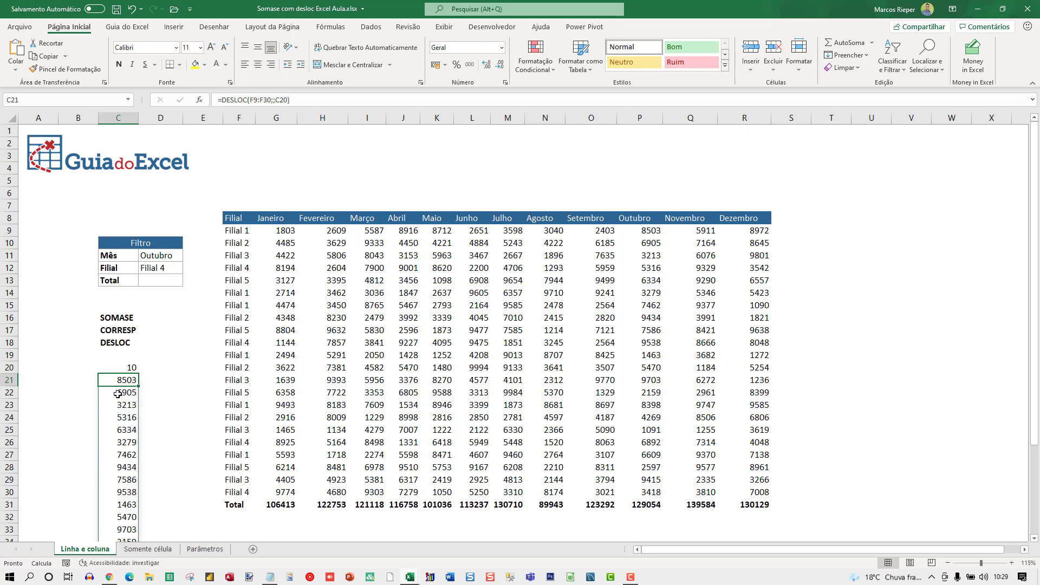
click(161, 390)
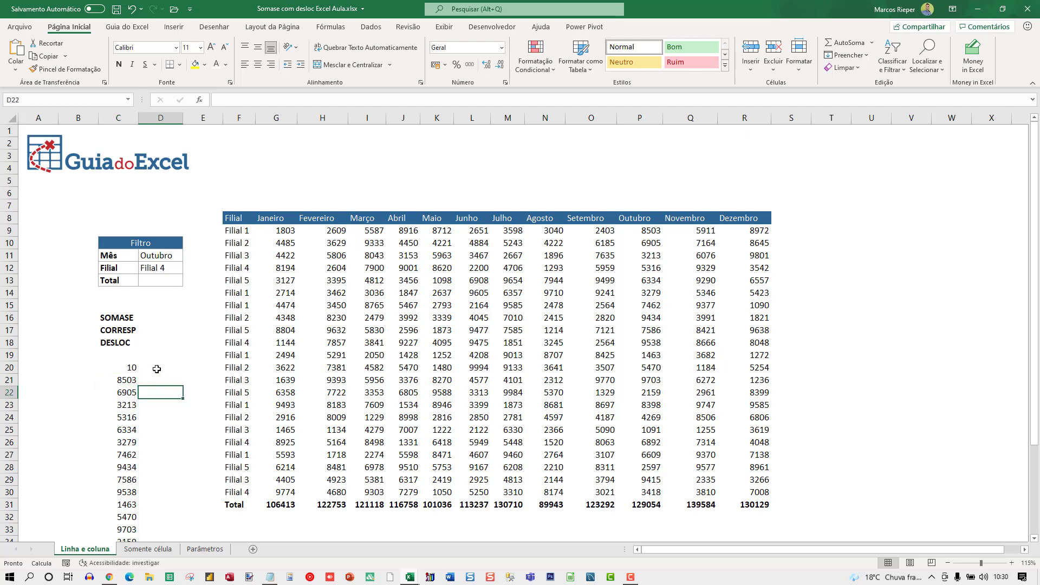
click(233, 230)
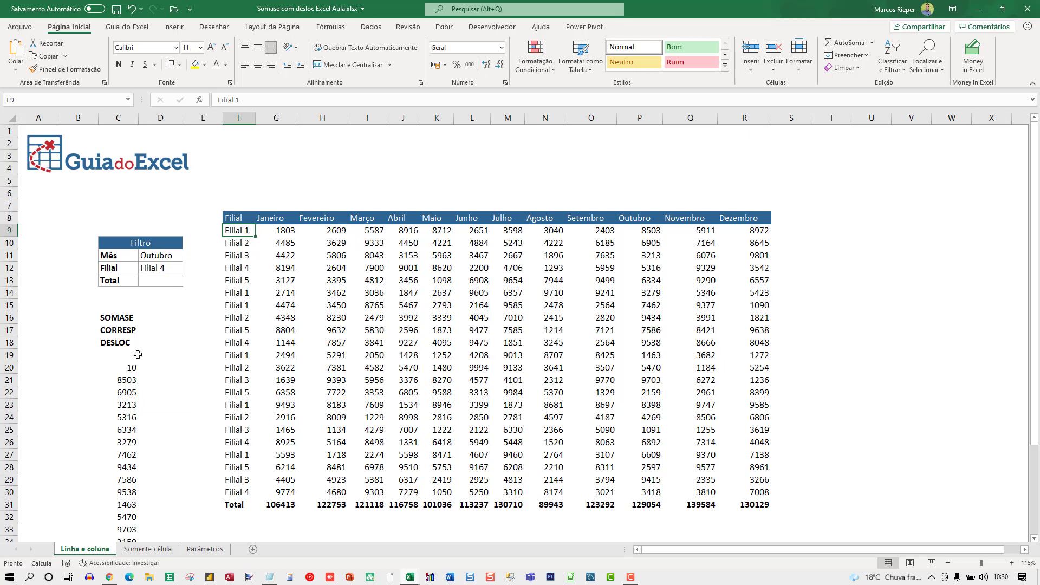
Step: Start a SOMASE formula in the Total cell D13 with the absolute range $F$9:$F$30 as its criteria range
click(154, 278)
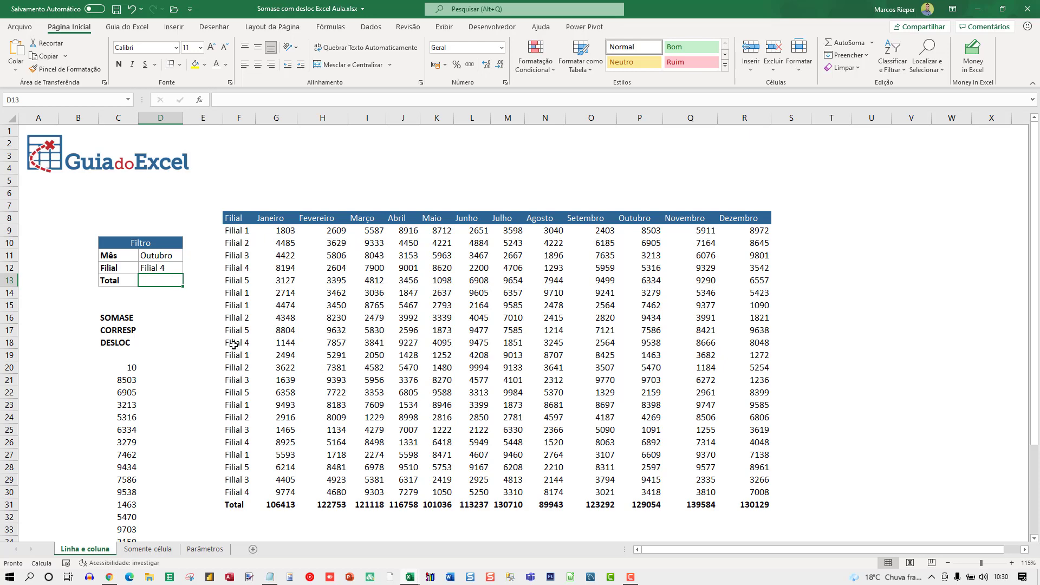
text(=somas)
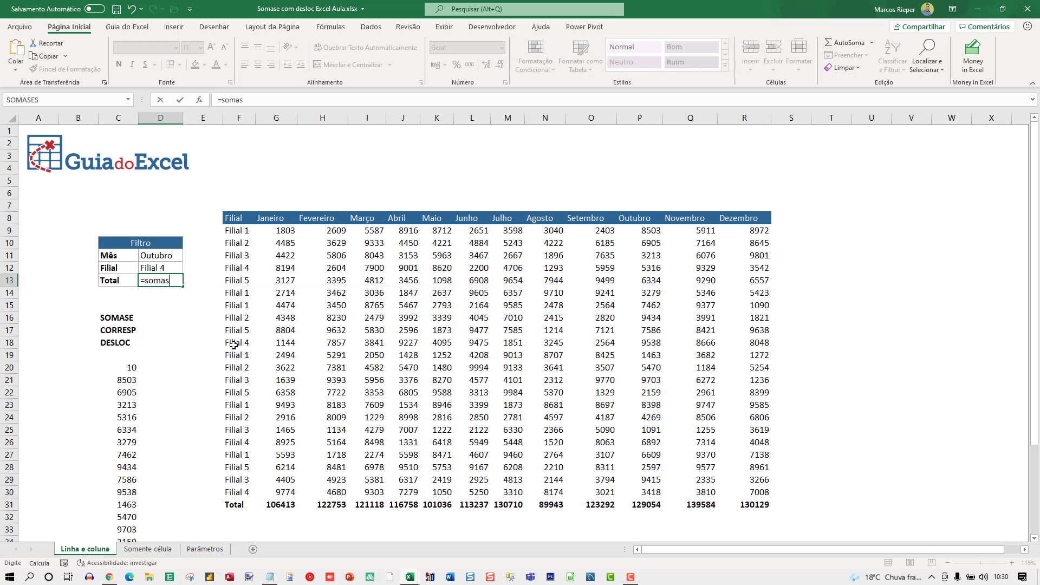
key(BackSpace)
key(BackSpace)
key(BackSpace)
key(BackSpace)
key(BackSpace)
text(SOMASE)
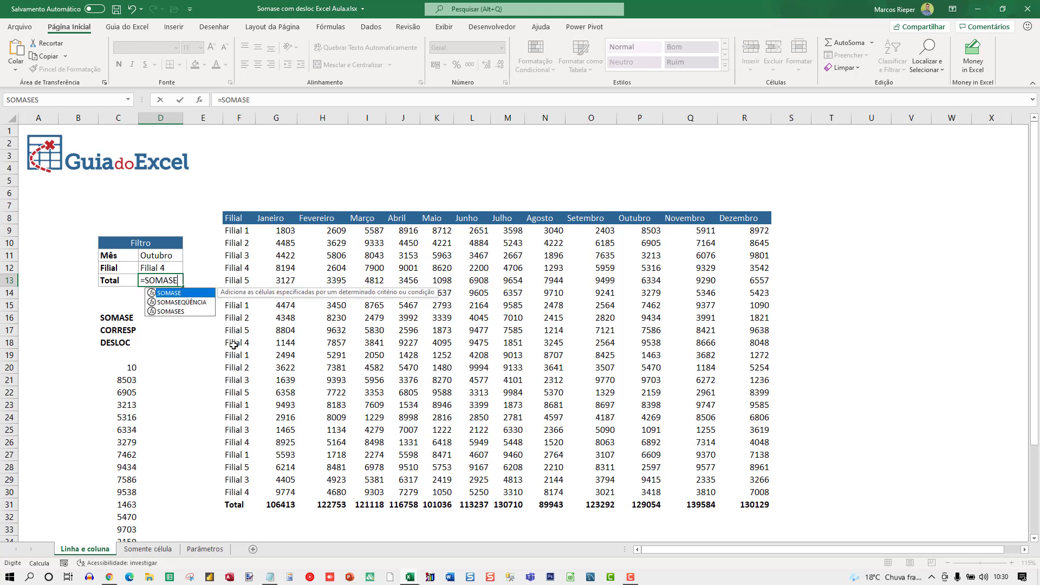
text(()
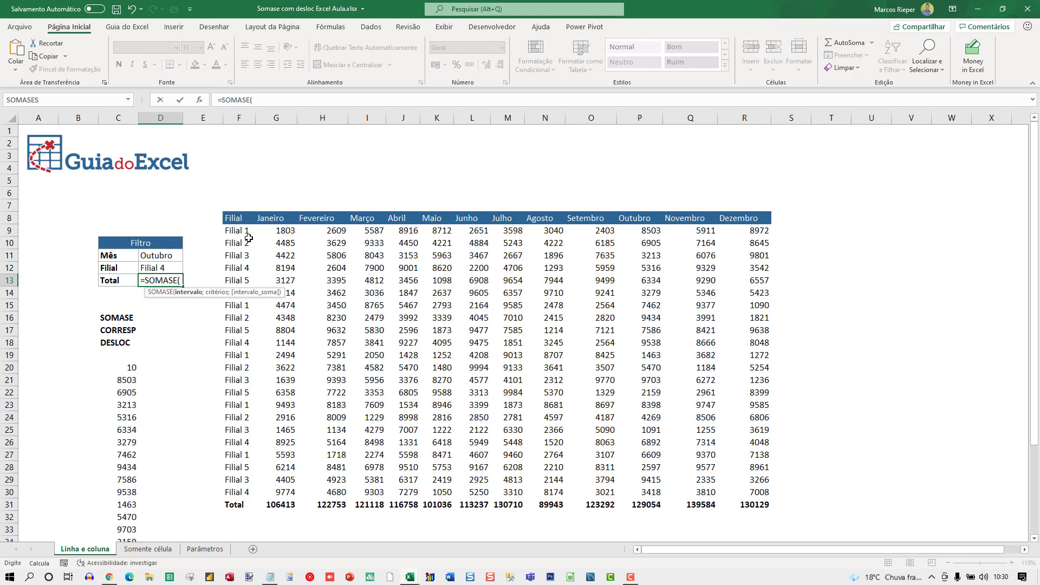
drag(240, 230, 232, 496)
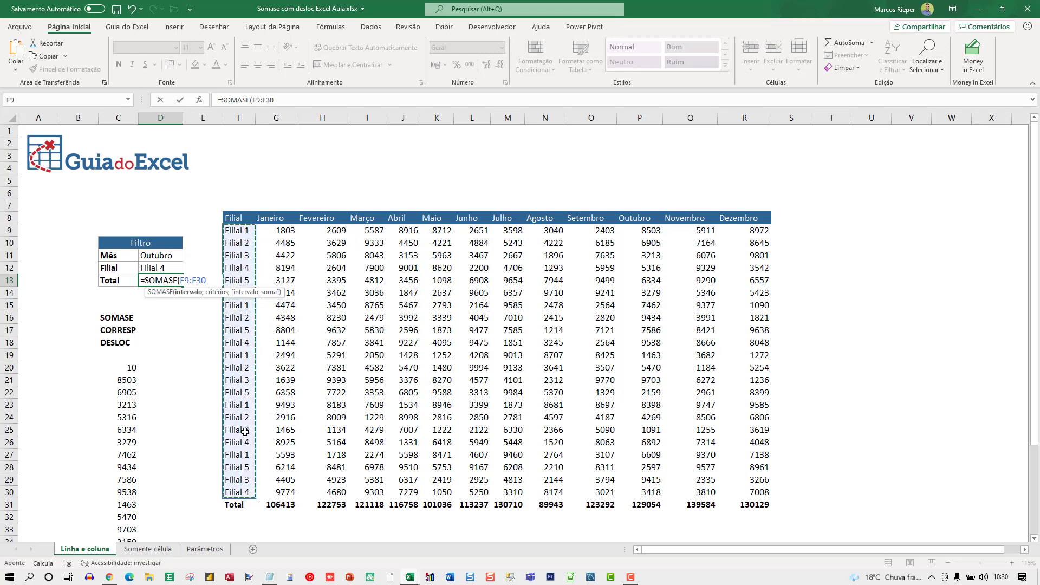
key(F4)
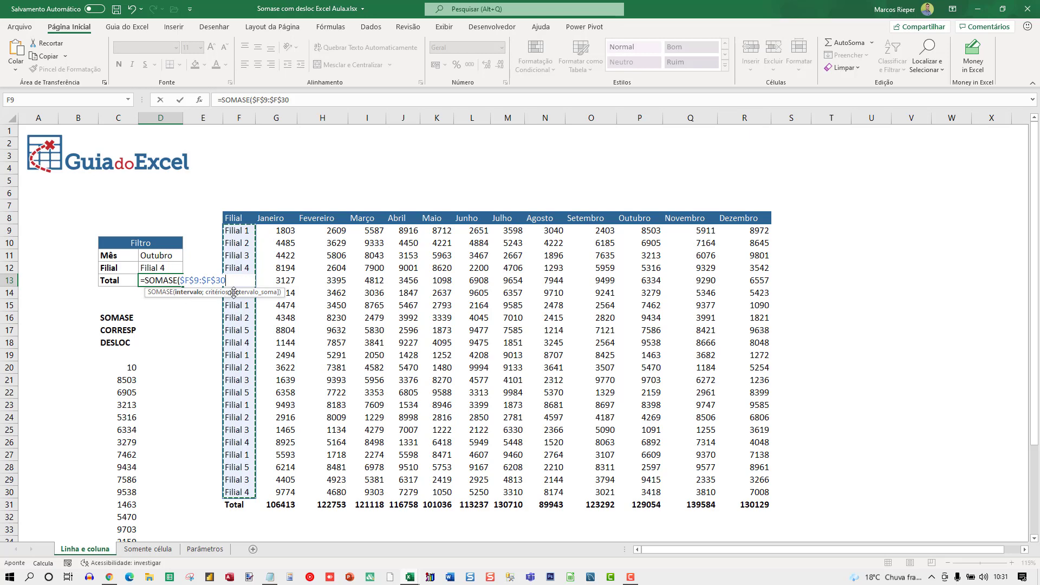
Step: Complete the SOMASE formula with D12 as the criterion and the Janeiro values G9:G30 as the sum range
text(;)
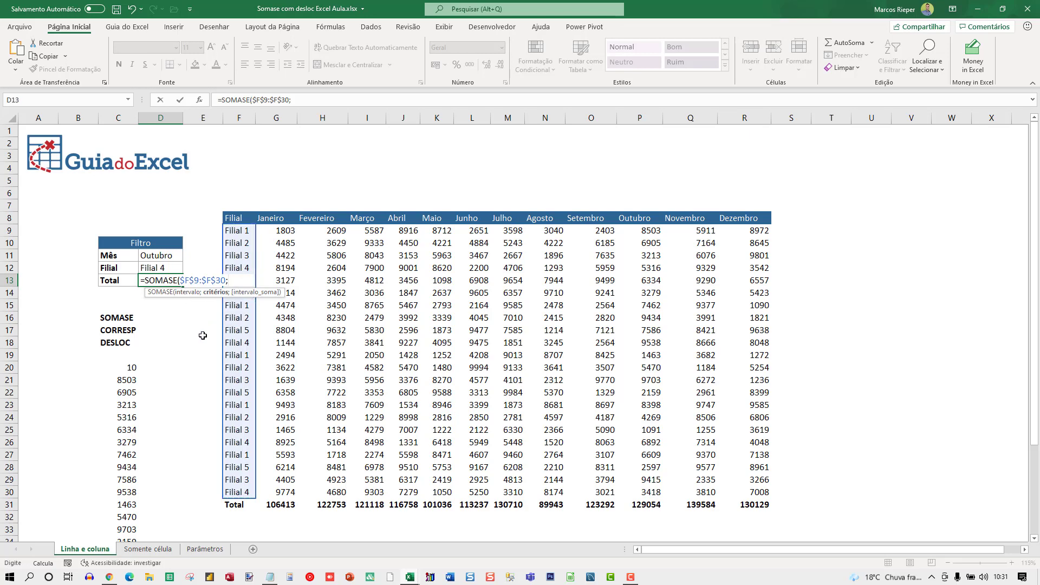
click(158, 265)
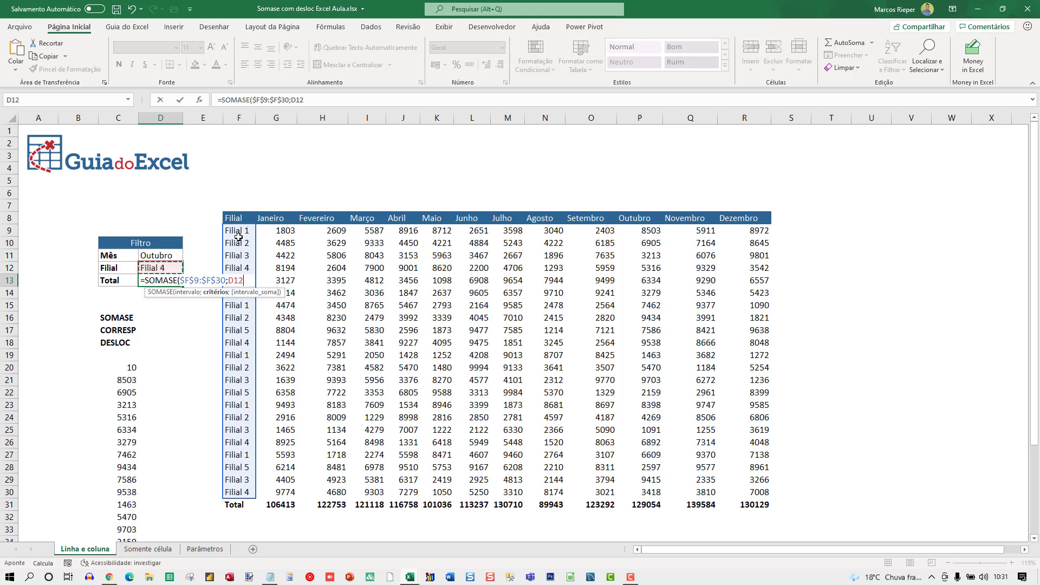
text(;)
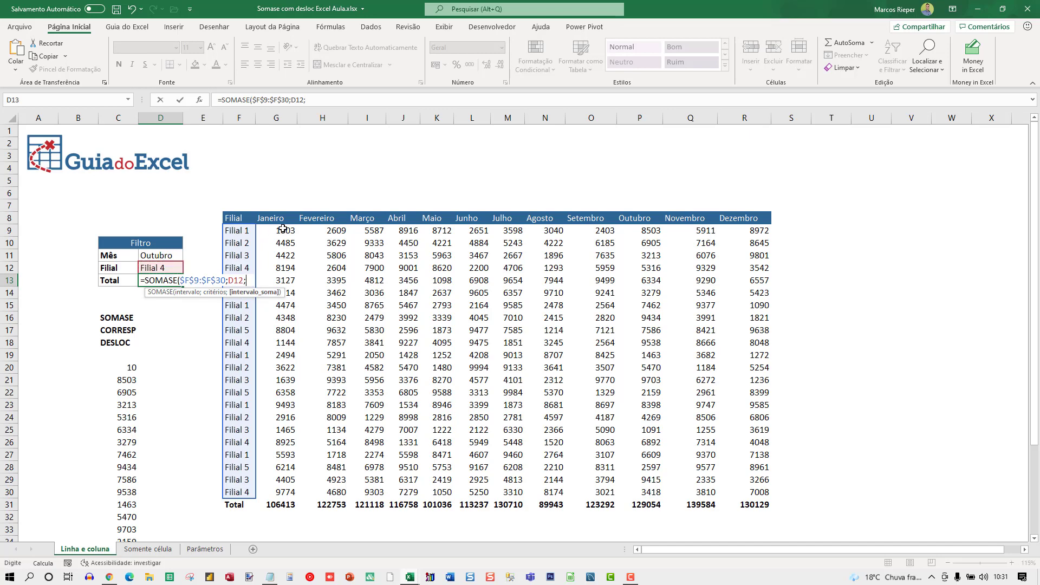
drag(282, 230, 278, 492)
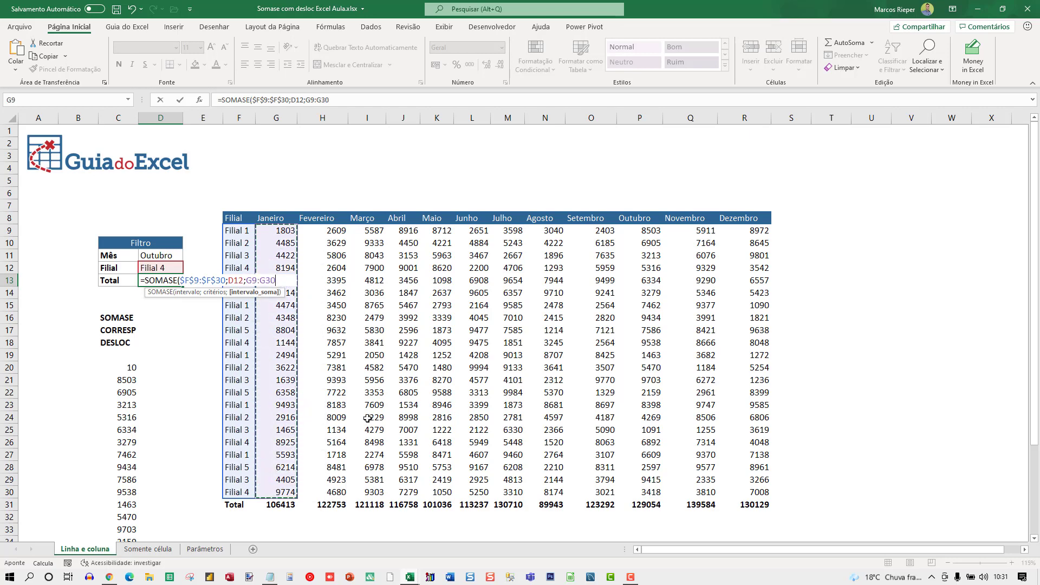
text())
key(ctrl+Return)
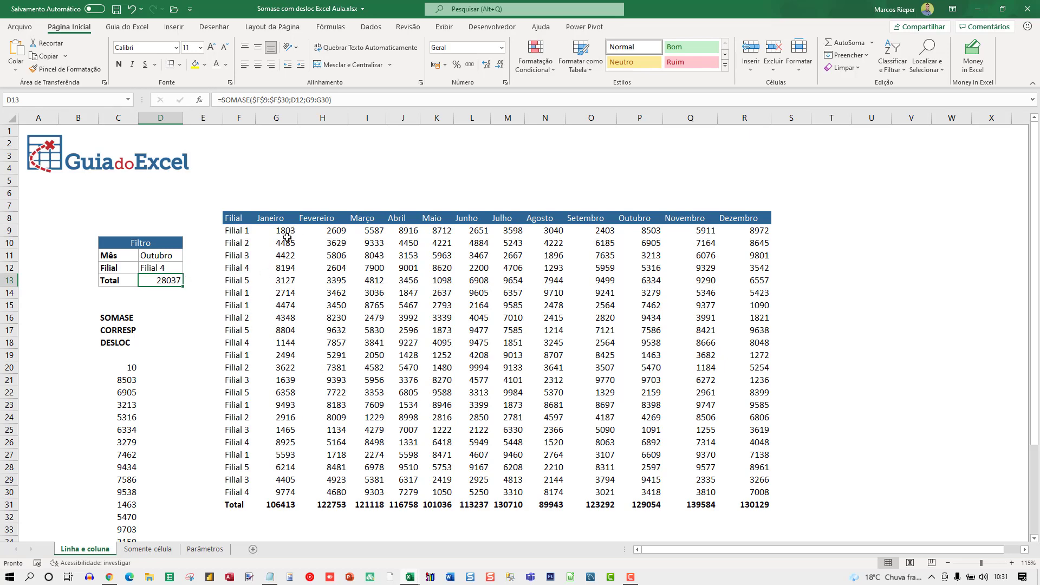
Step: Select the four Filial 4 values in the Janeiro column together to check their sum against the Total
click(279, 267)
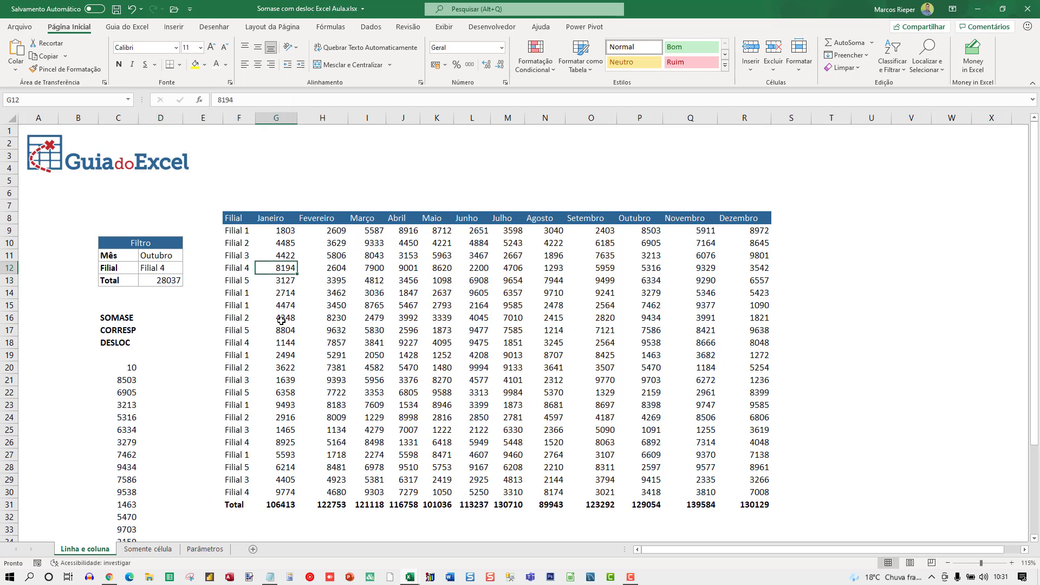
ctrl+click(281, 342)
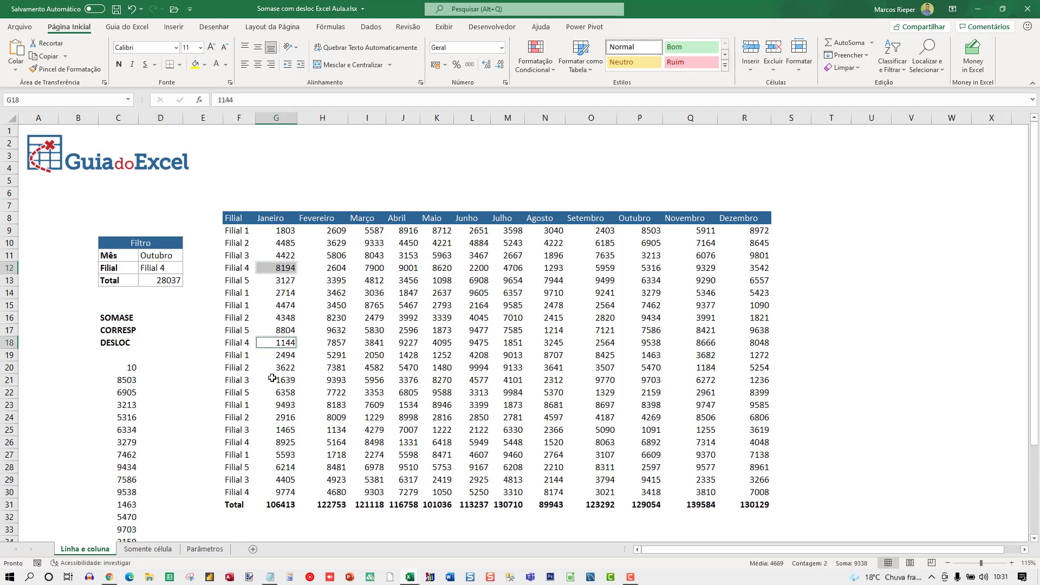
ctrl+click(282, 443)
ctrl+click(276, 491)
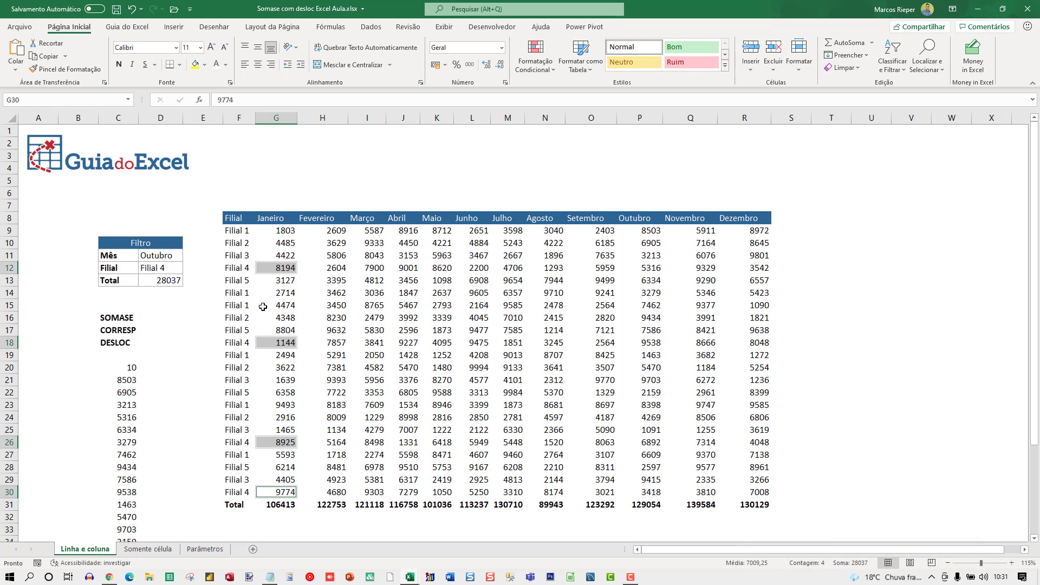
click(165, 268)
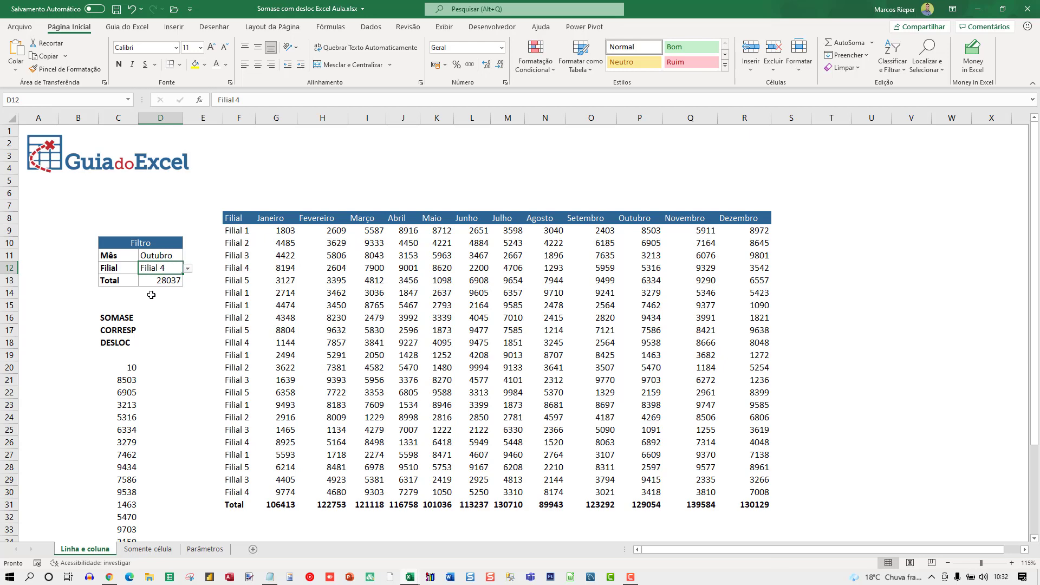
Step: Review the fixed sum range in the Total formula, then the DESLOC formula in C21 and the CORRESP formula in C20
double_click(165, 281)
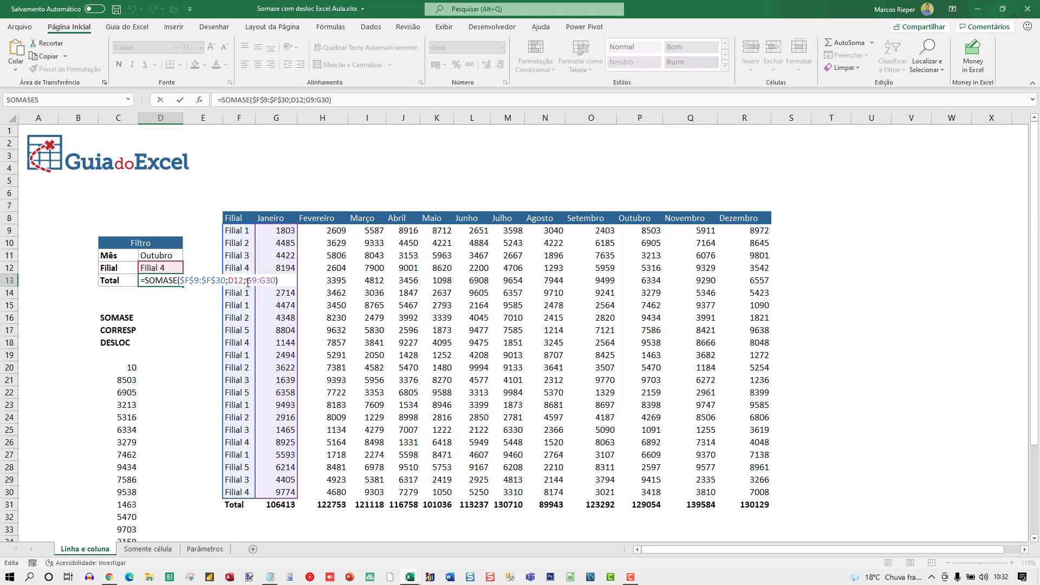
drag(247, 280, 275, 281)
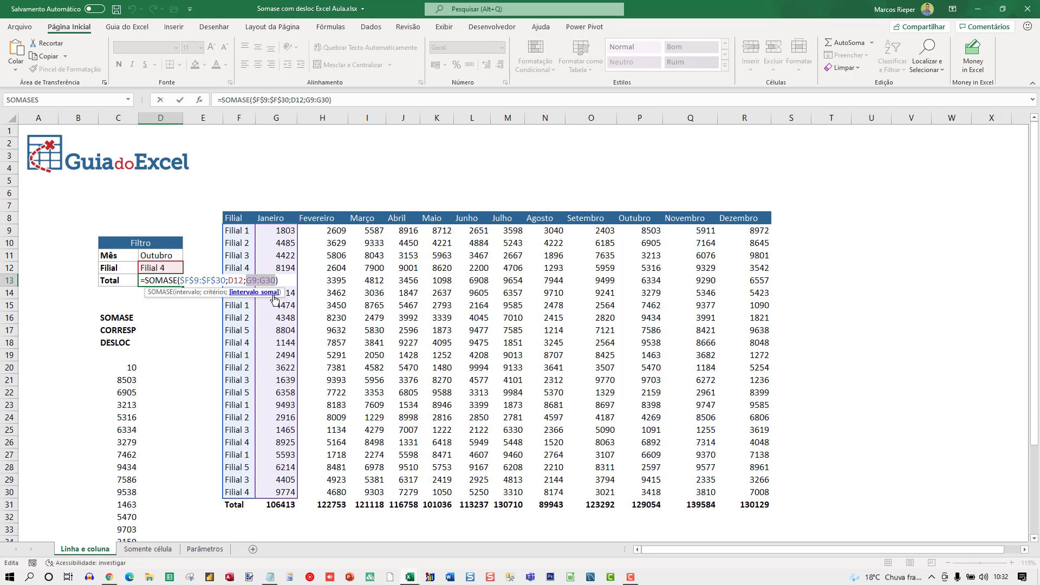
key(Return)
click(124, 381)
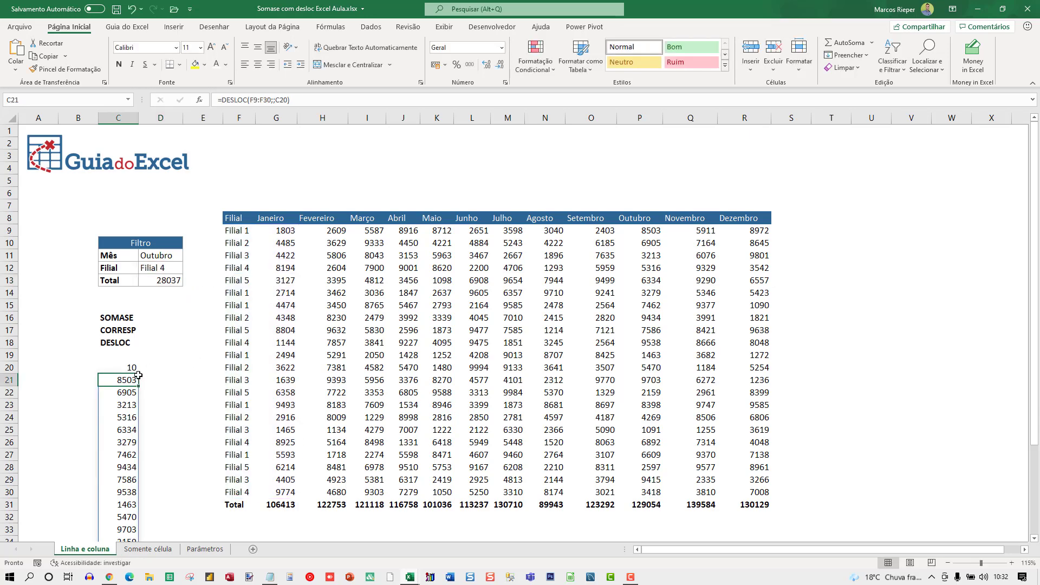
click(137, 366)
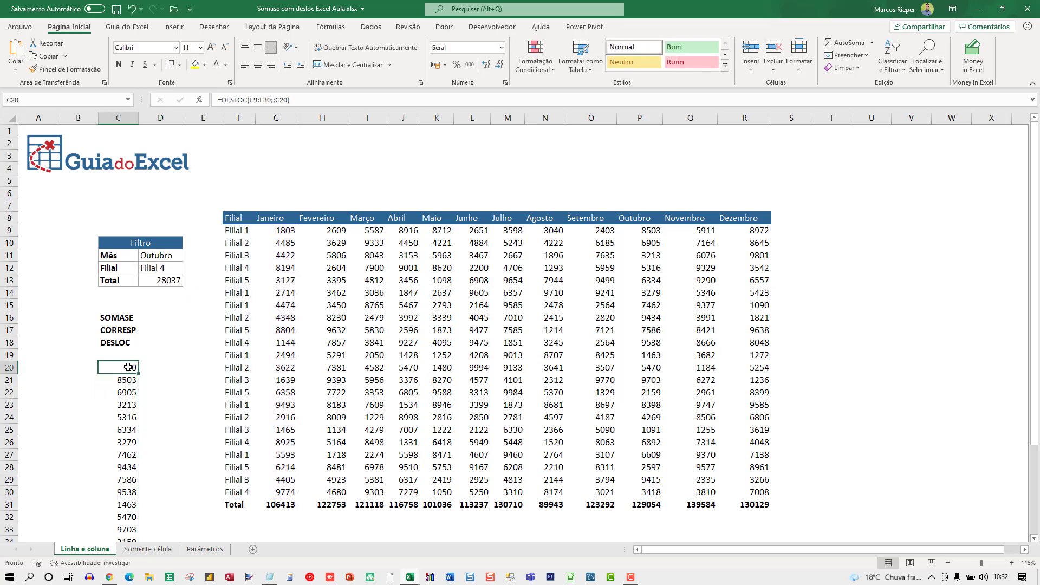
Step: Replace the sum range G9:G30 in the D13 Total formula with a DESLOC referencing F9:F30 and an empty row offset
click(172, 281)
key(F2)
drag(246, 280, 277, 281)
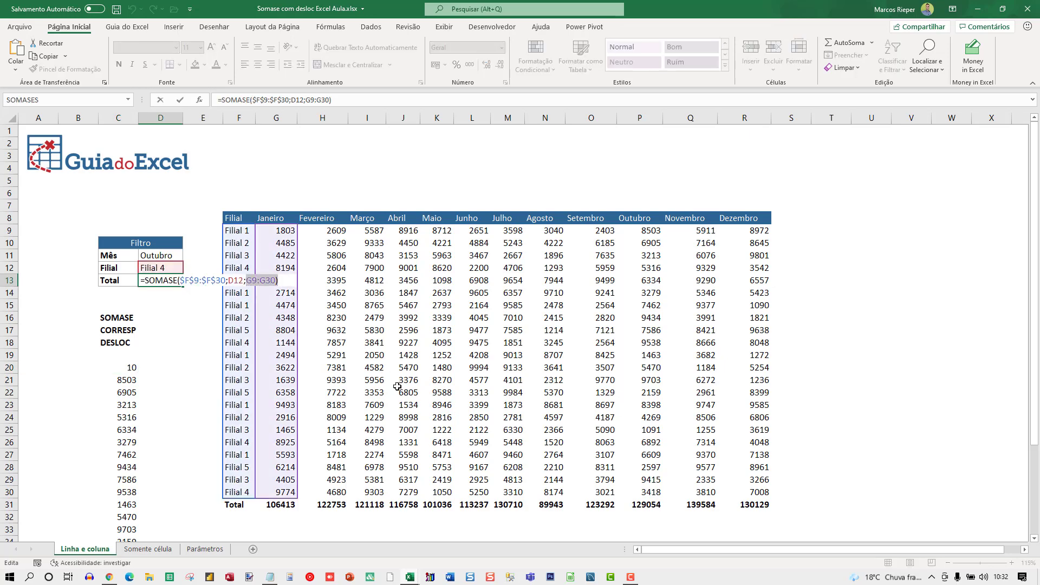
key(BackSpace)
text(DESL)
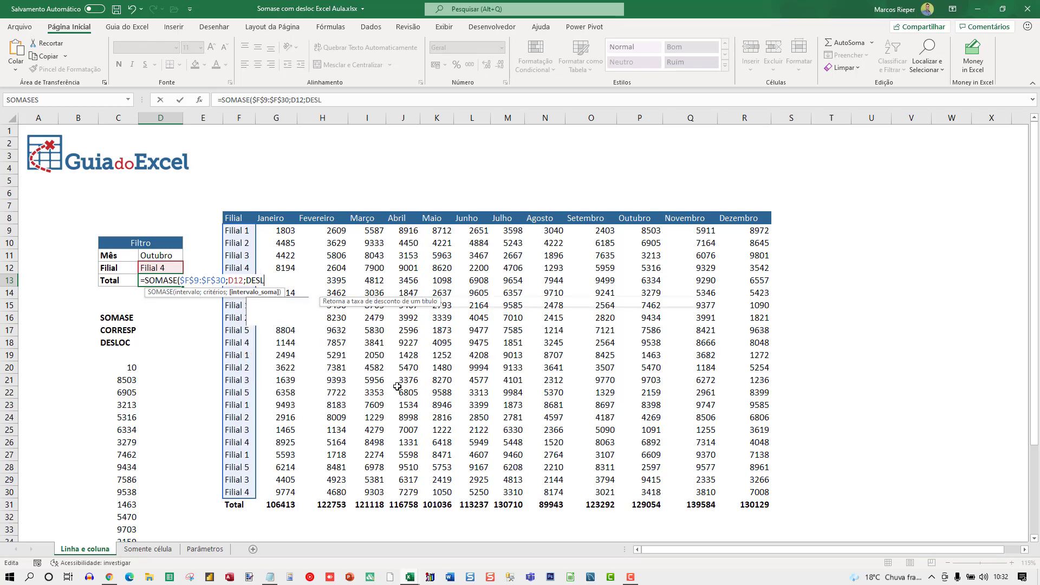
text(OC()
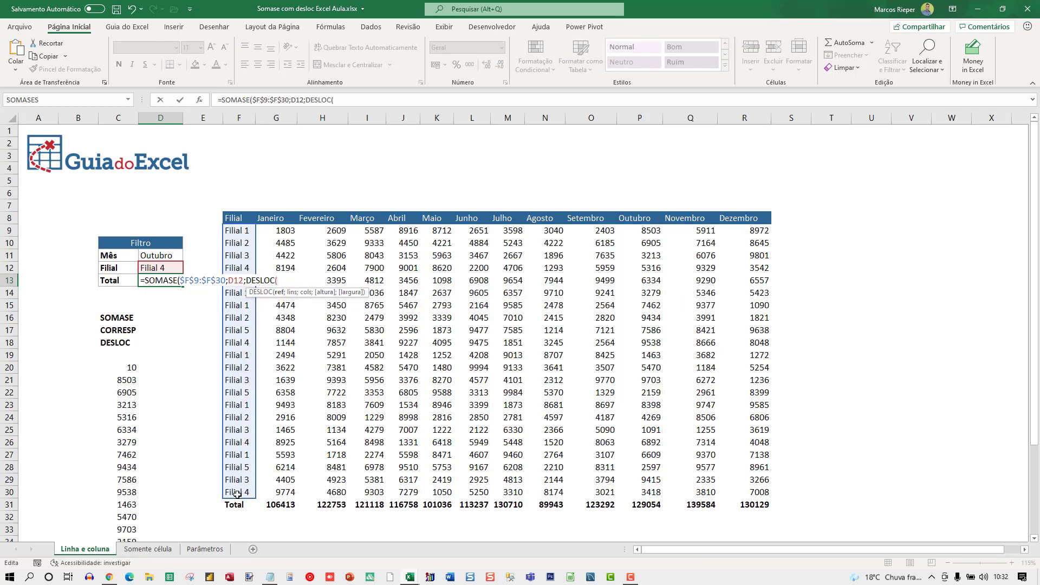
drag(237, 494, 244, 225)
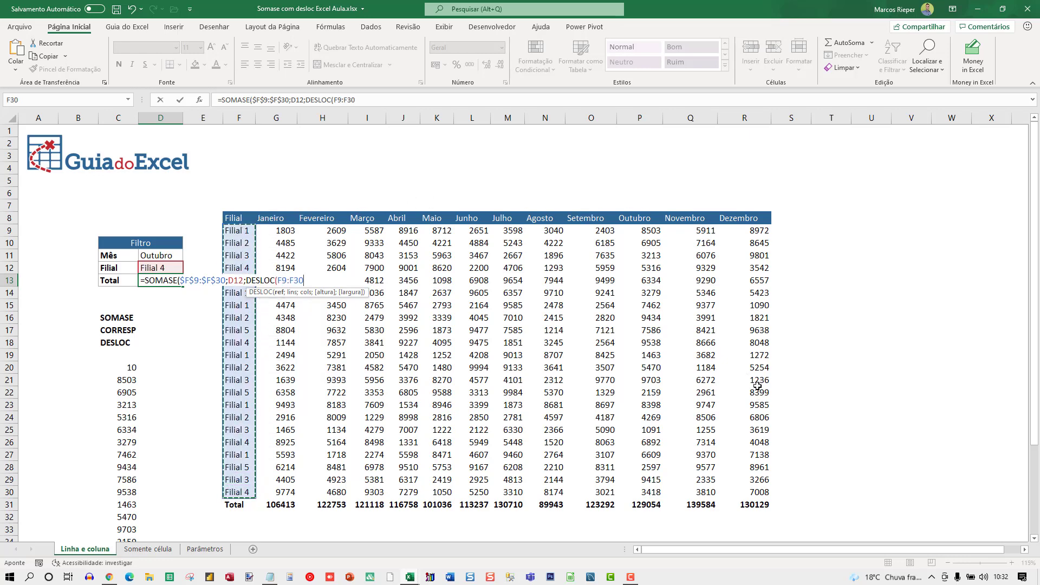
text(;)
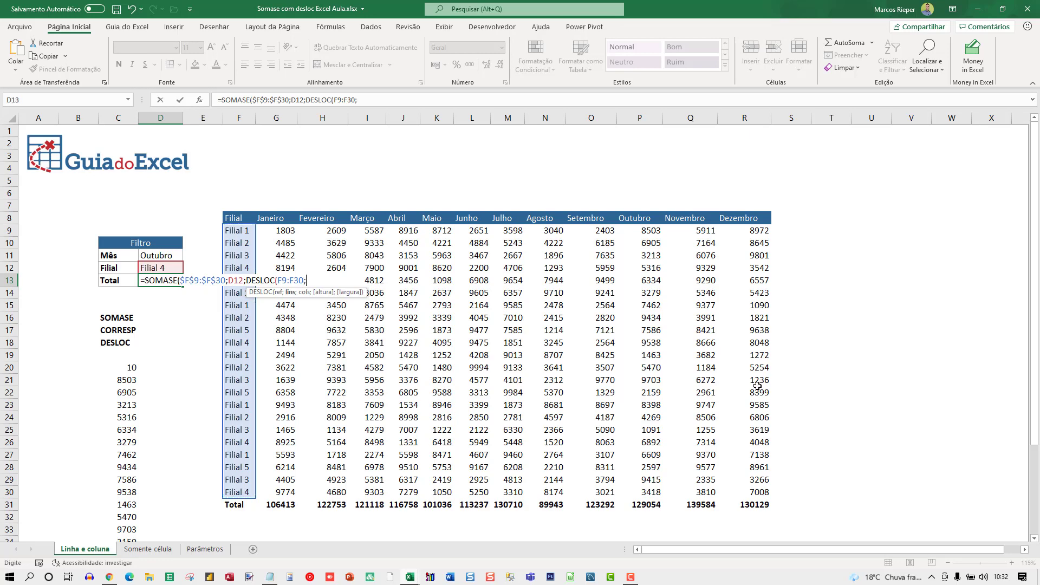
text(;CORRESP)
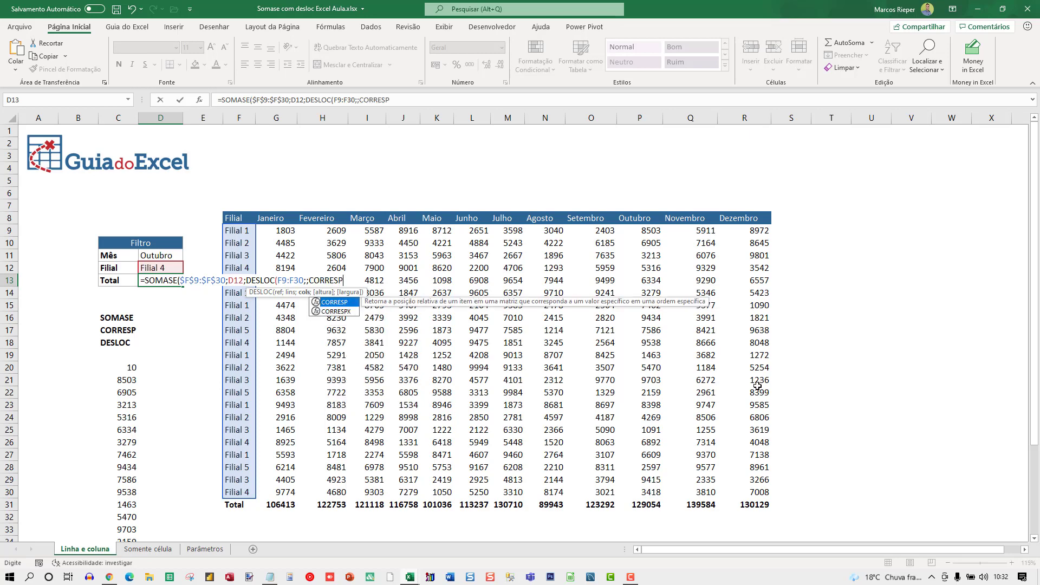
text(()
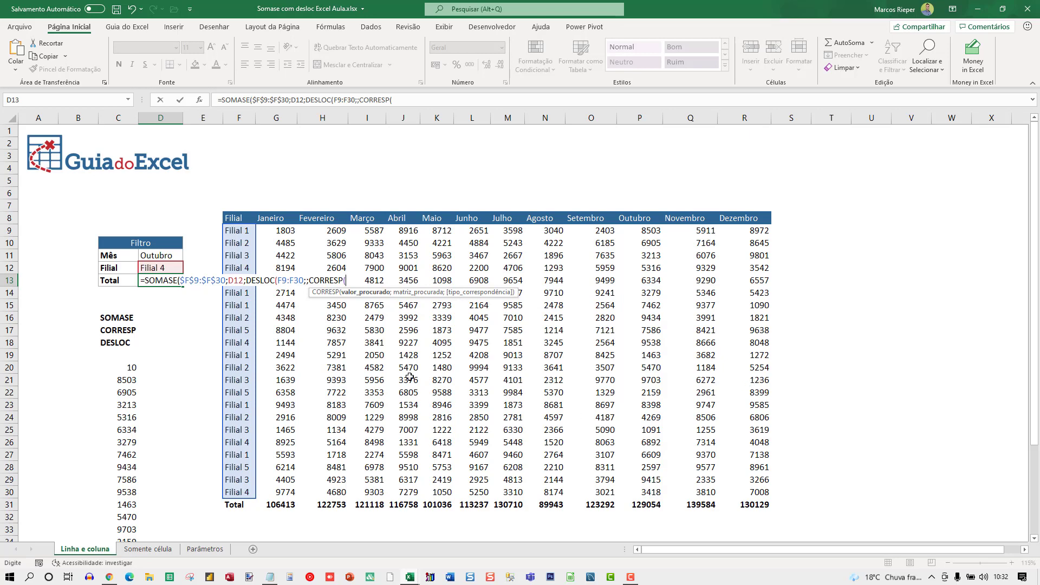
Step: Nest CORRESP(D11;G8:R8;0) as the column offset of DESLOC and complete the Total formula in D13
click(167, 256)
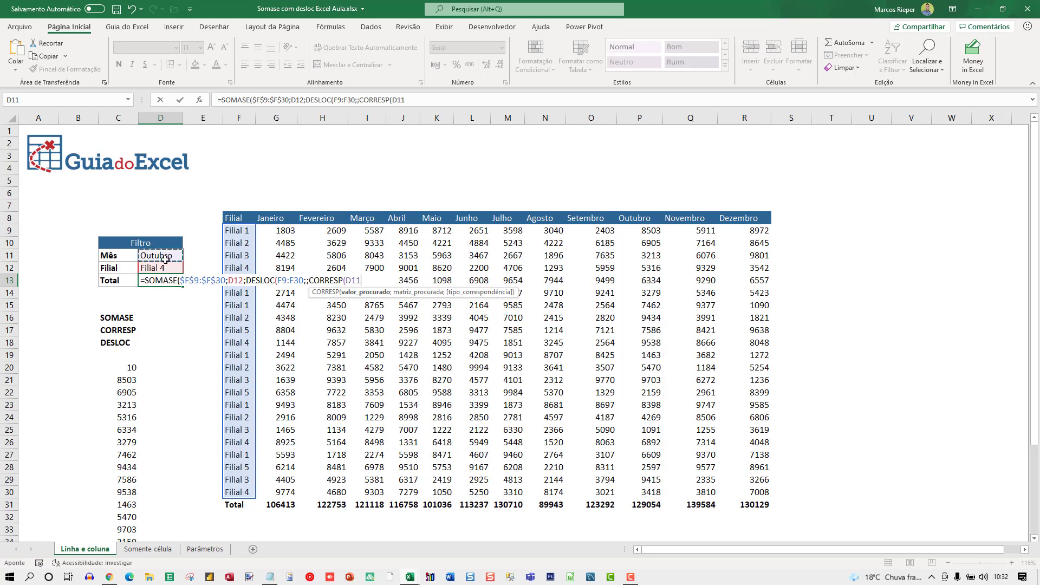
text(;)
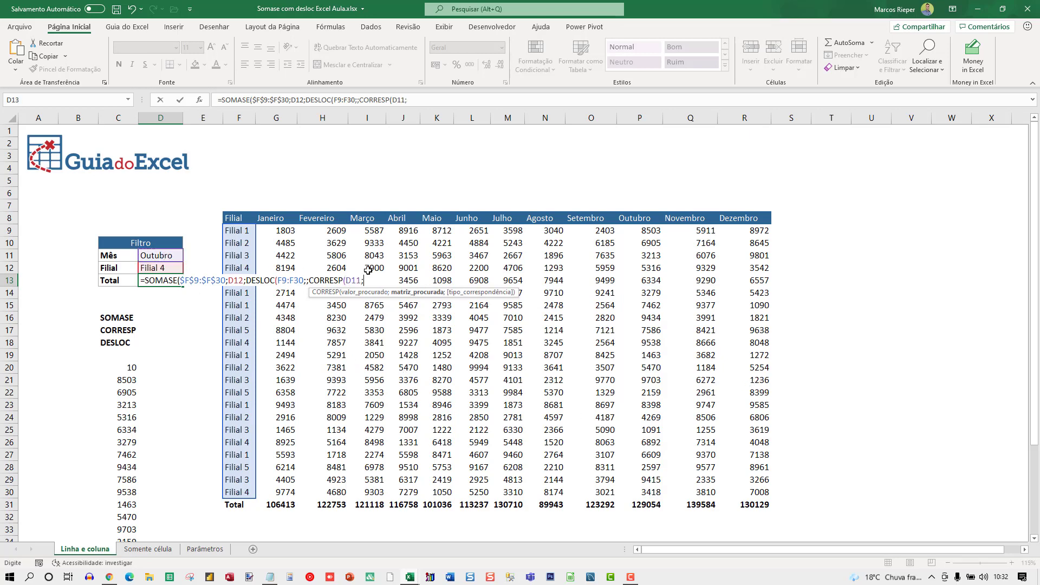
drag(275, 219, 729, 220)
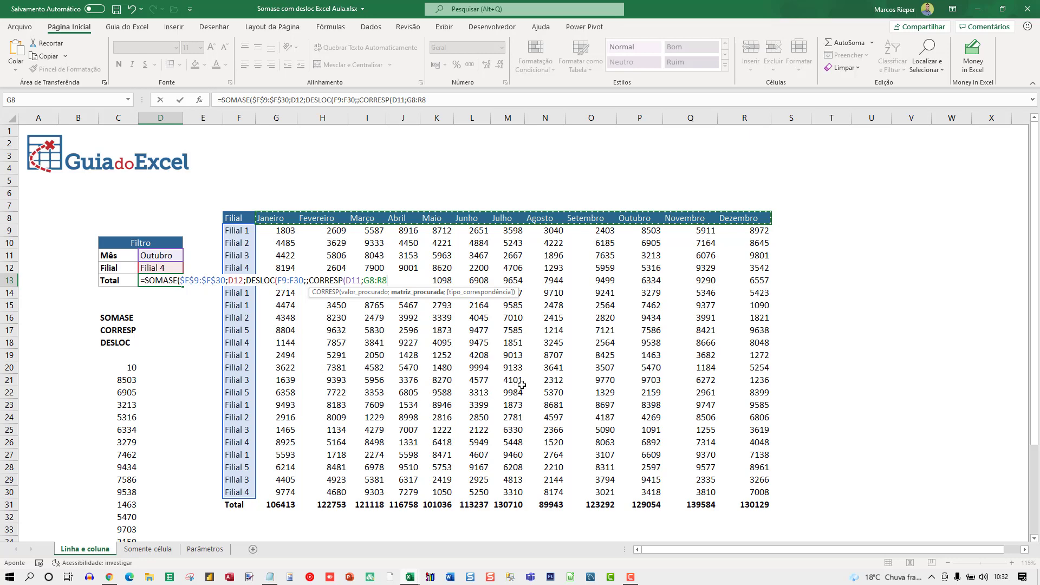
text(;0)
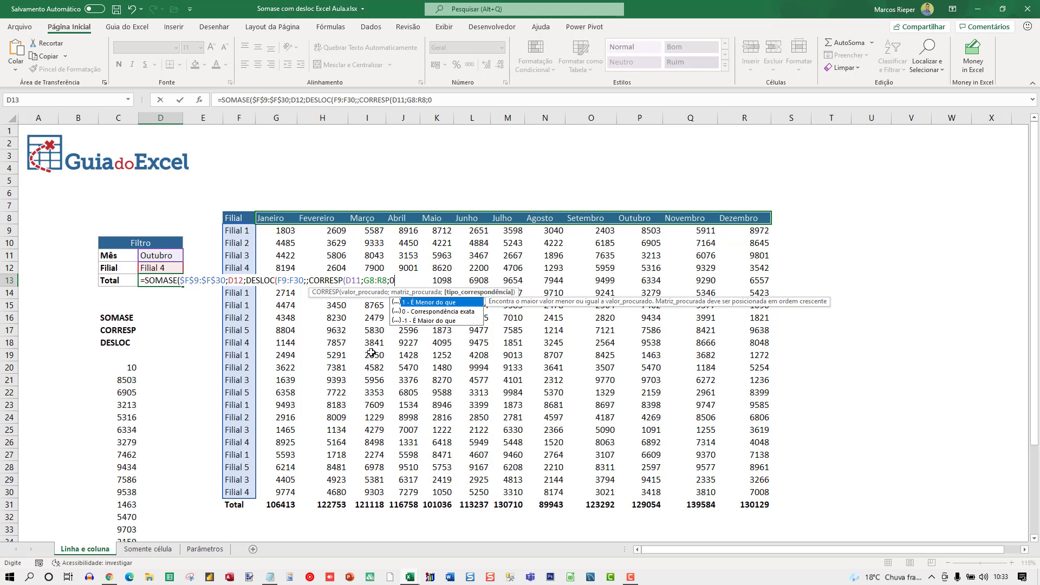
text())
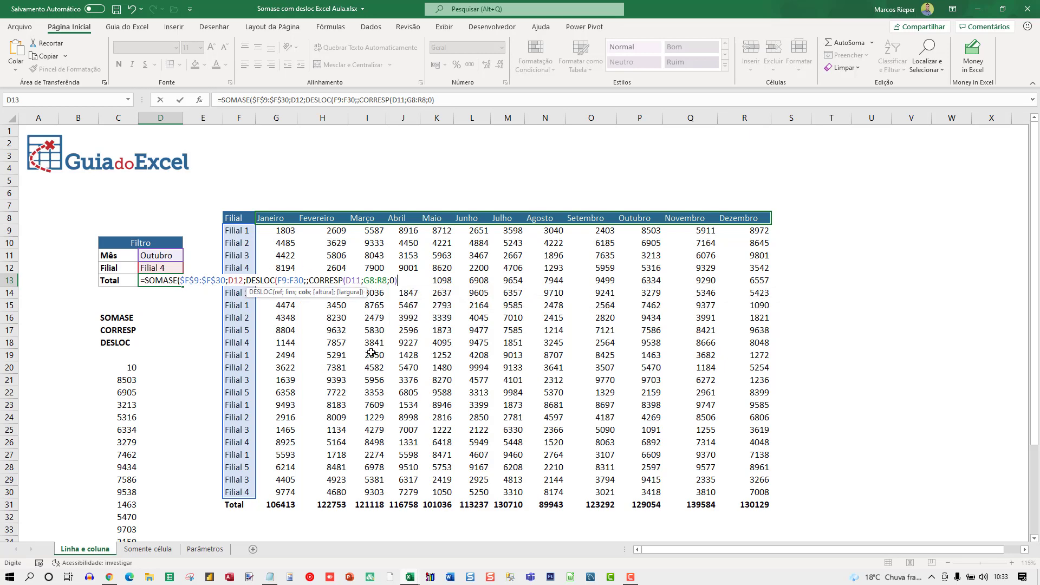
text())
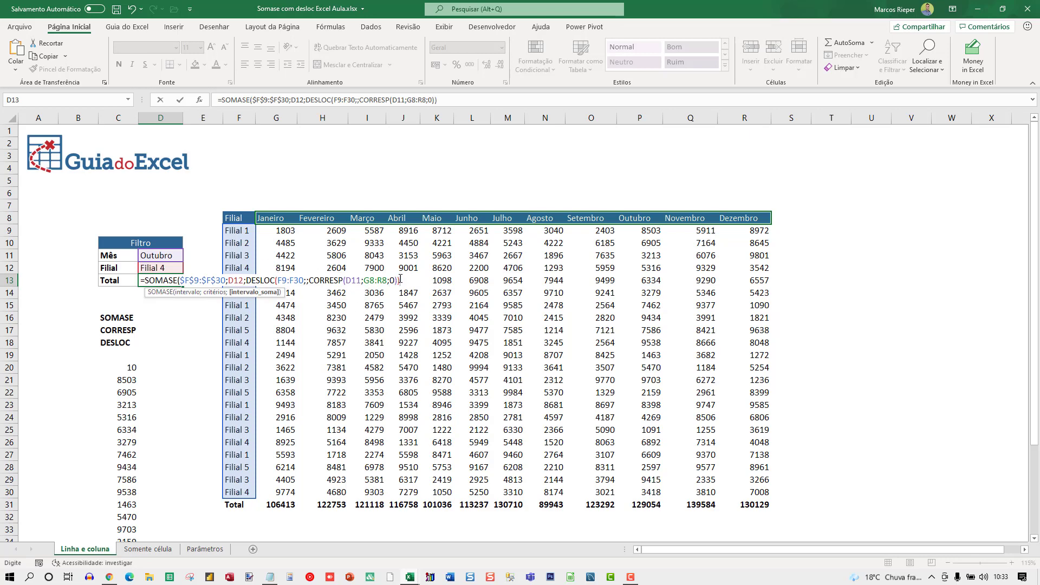
text())
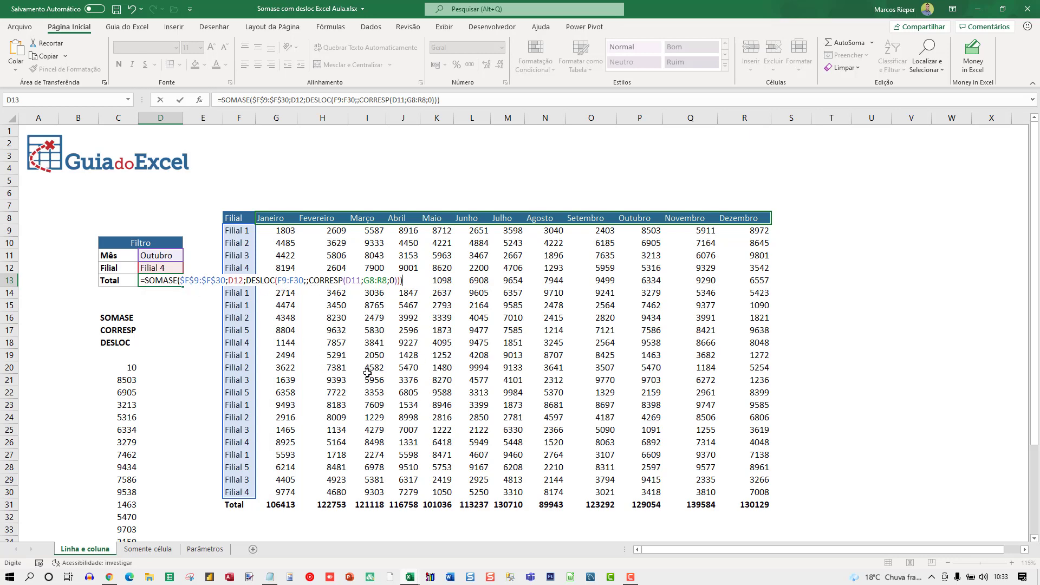
key(ctrl+Return)
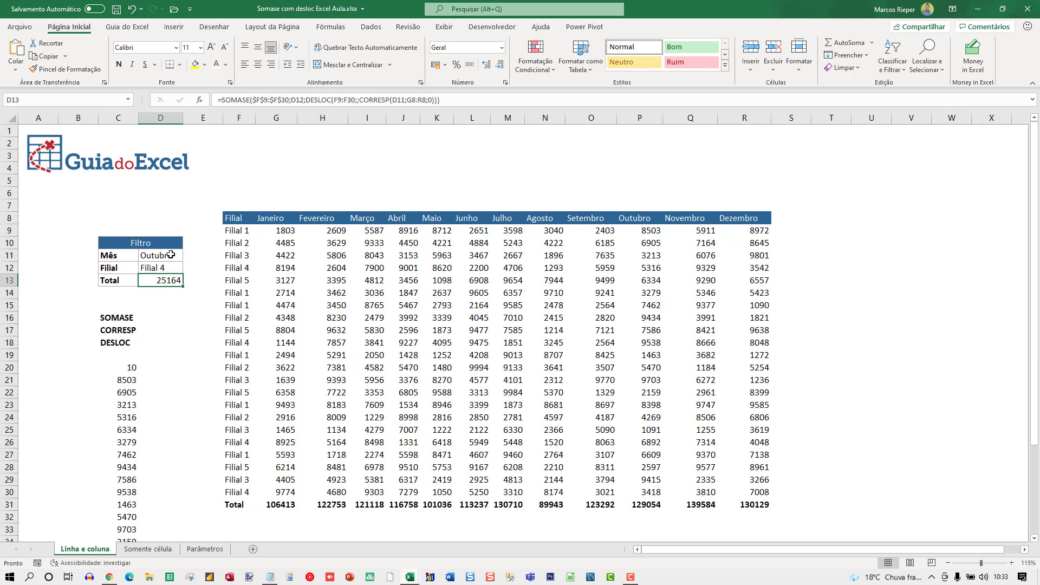
Step: Test the dynamic Total by switching the Mês filter in D11 to Julho and finally to Janeiro
click(171, 255)
click(187, 255)
click(163, 283)
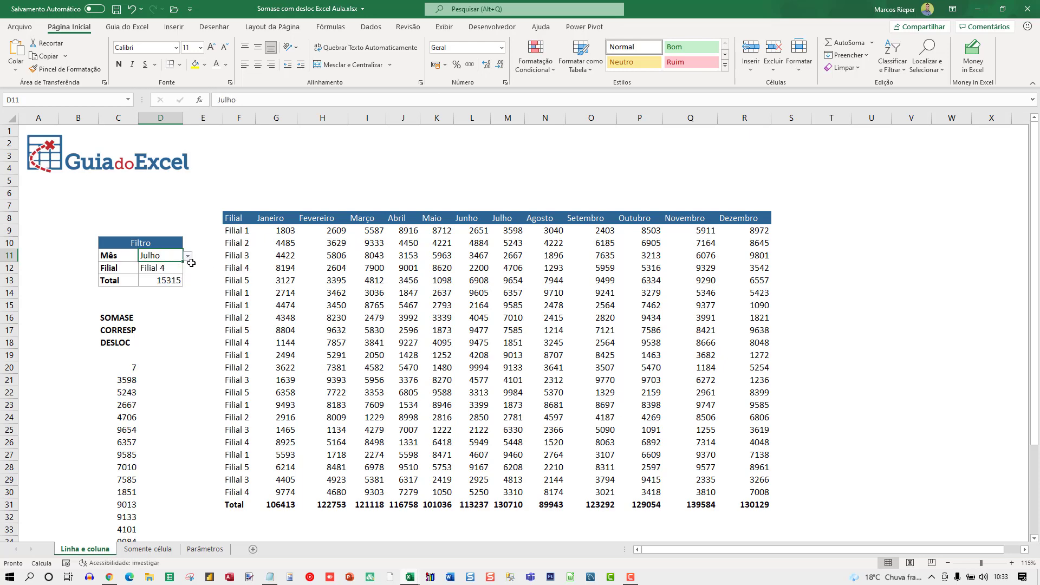
click(188, 256)
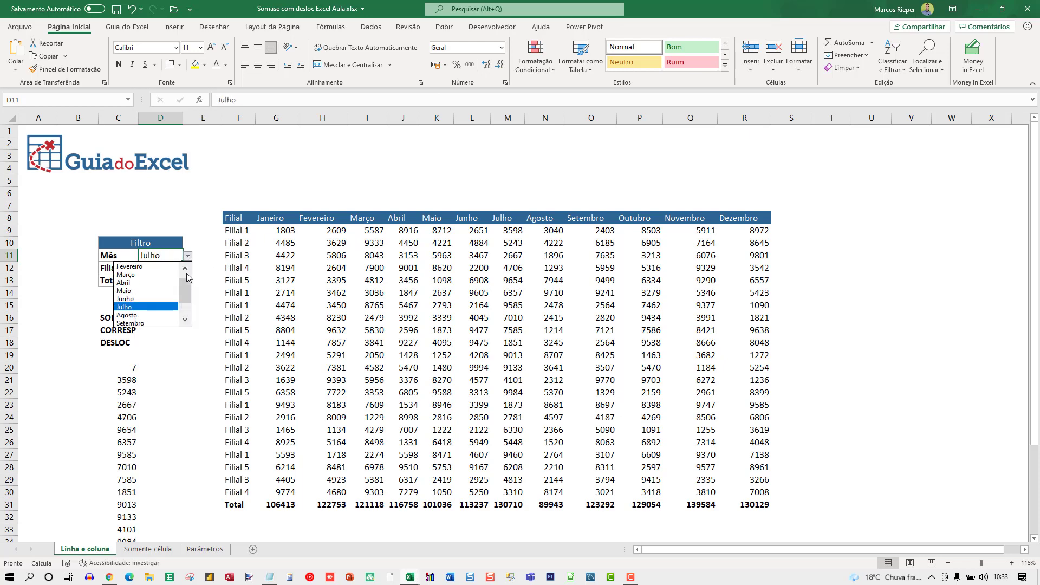
click(130, 266)
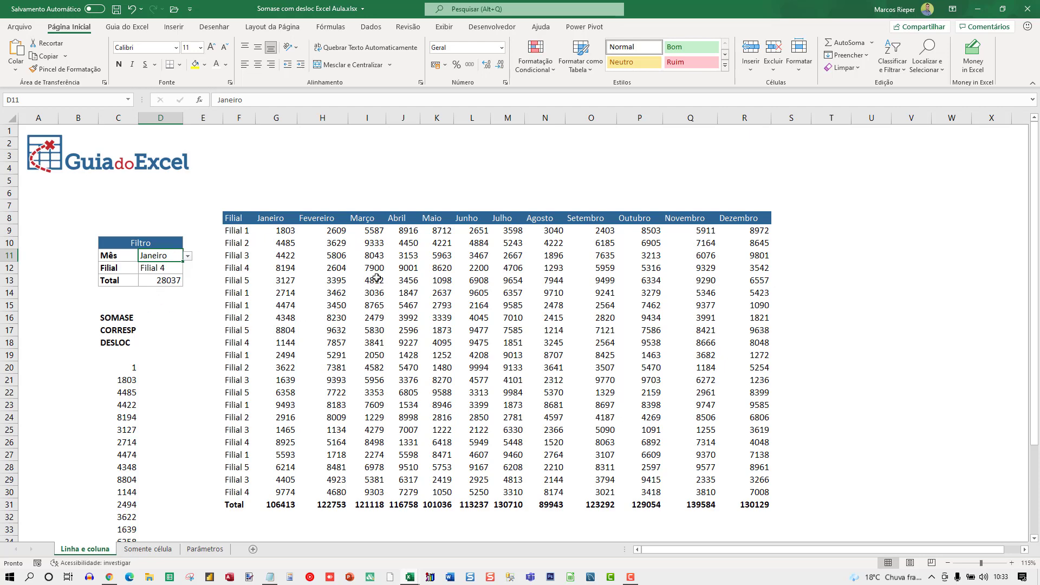
Step: Start a new conditional formatting rule on cell F9 that uses a formula to determine which cells to format
click(235, 281)
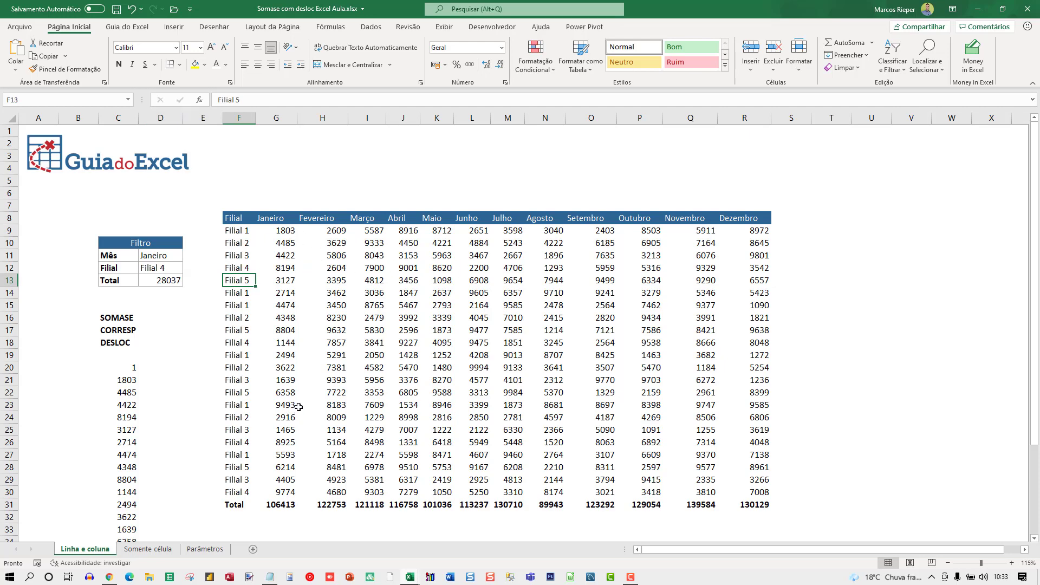
click(242, 232)
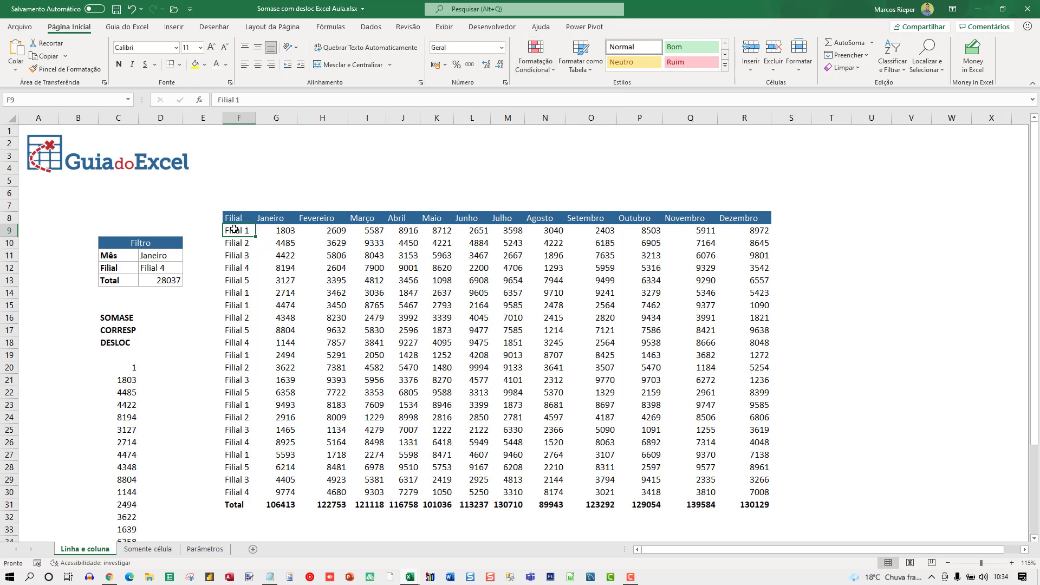
drag(234, 230, 745, 492)
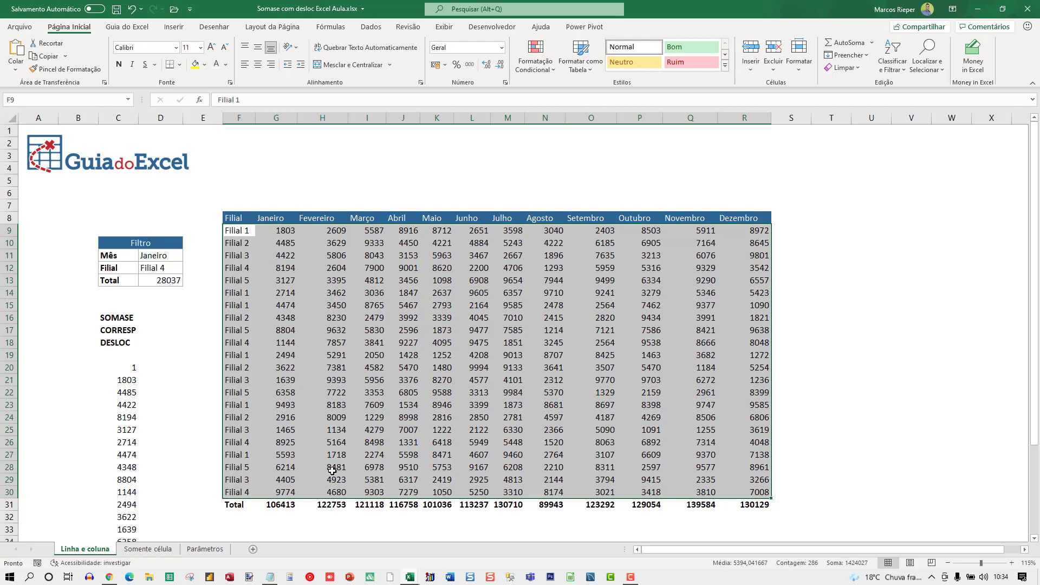
click(230, 231)
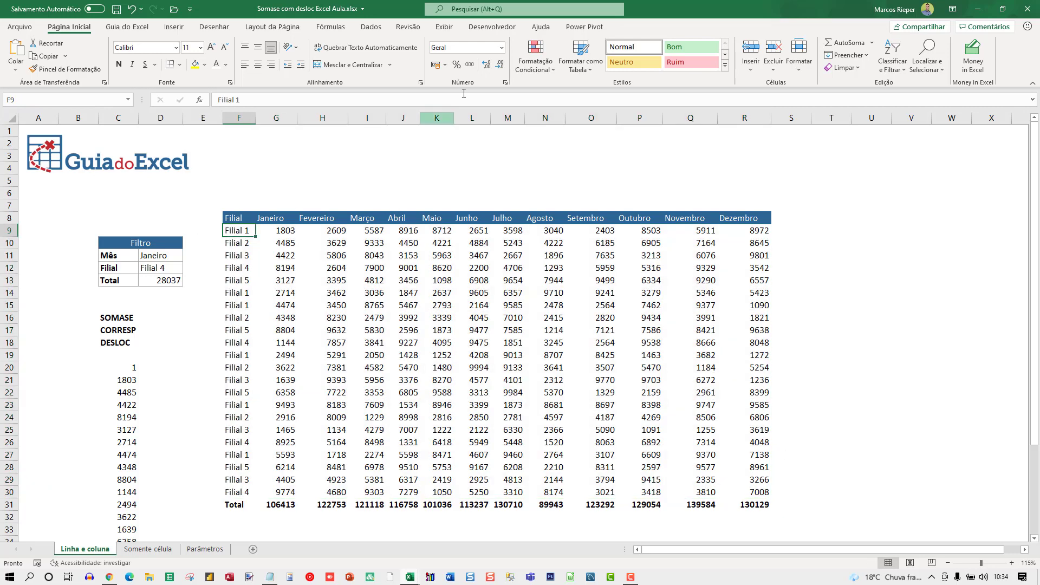
click(533, 63)
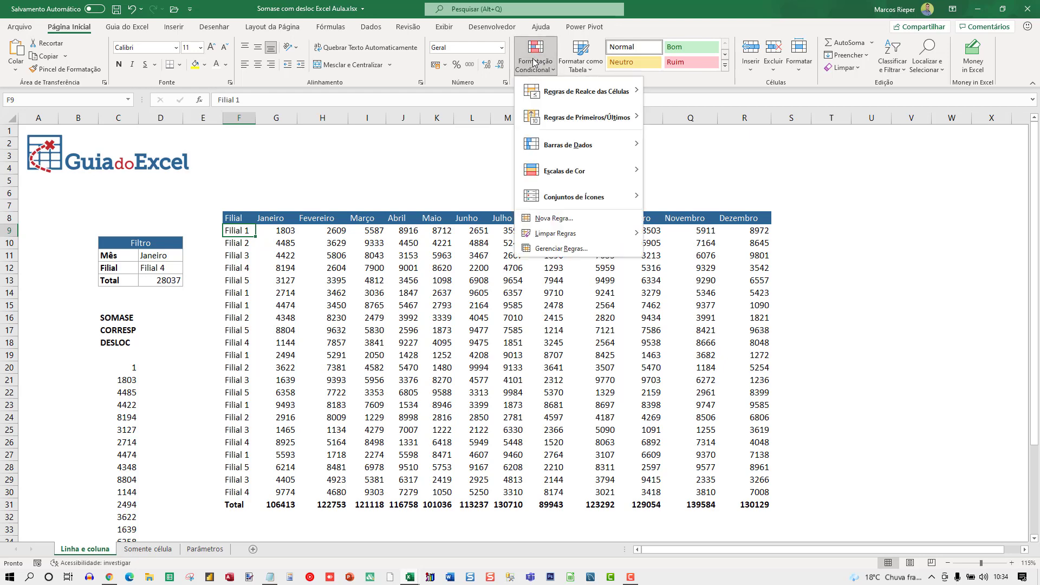
click(550, 218)
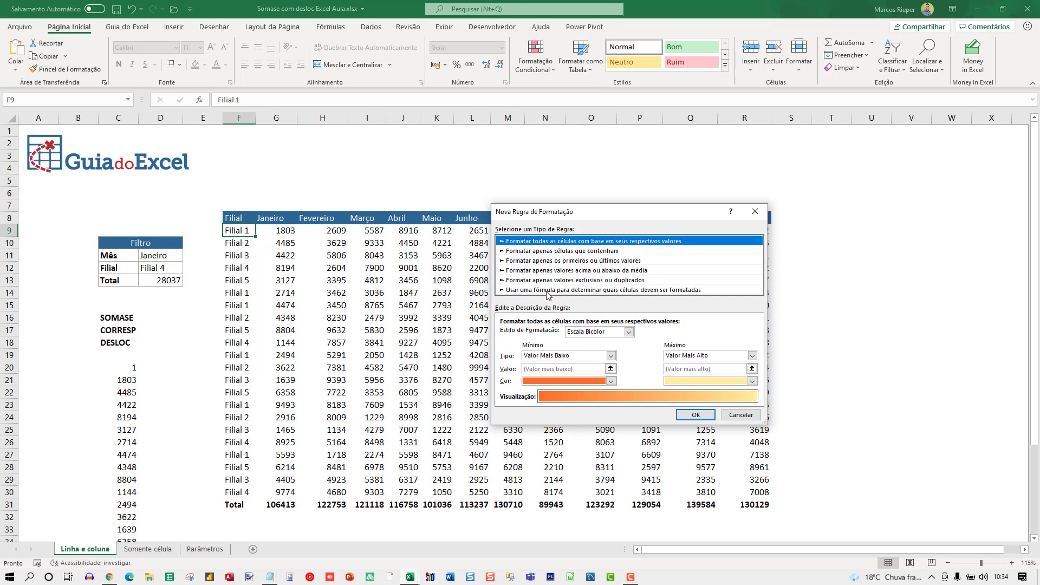
click(548, 290)
drag(571, 207, 431, 300)
Step: Enter =$F9=$D$12 as the rule's formula, comparing the row's Filial with the selected Filial filter
click(375, 427)
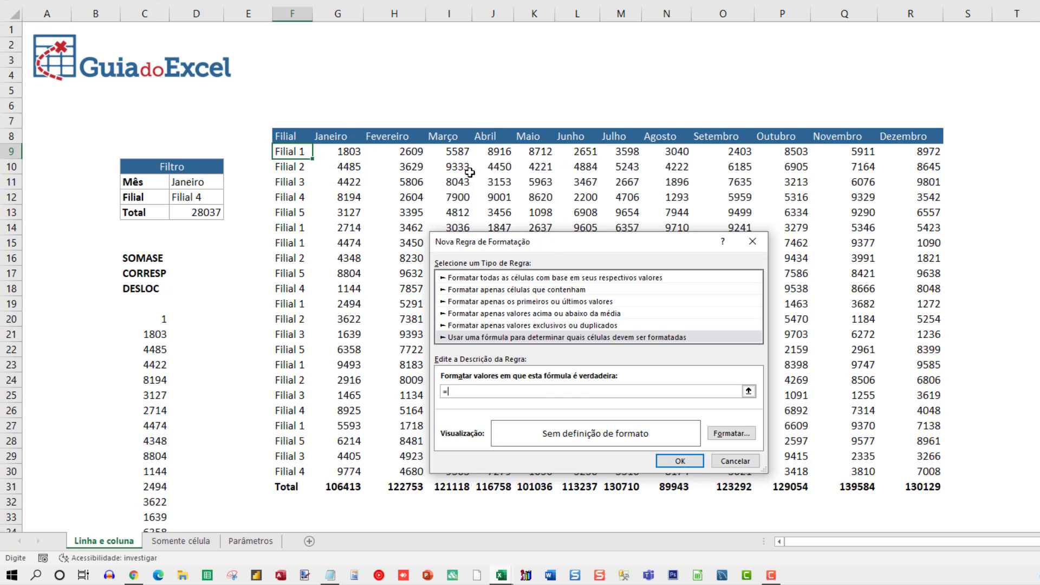
click(292, 151)
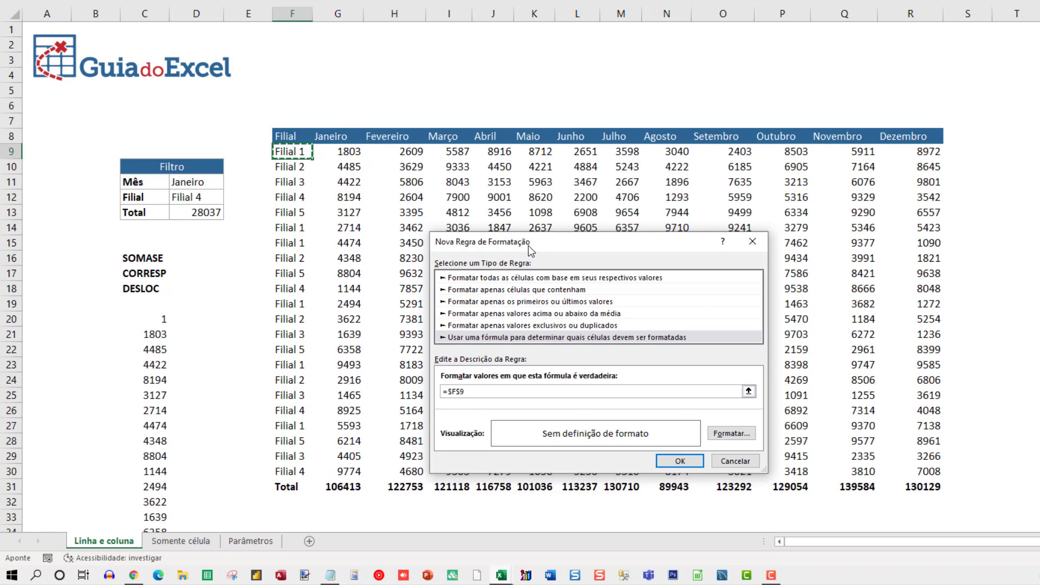
drag(528, 245, 459, 165)
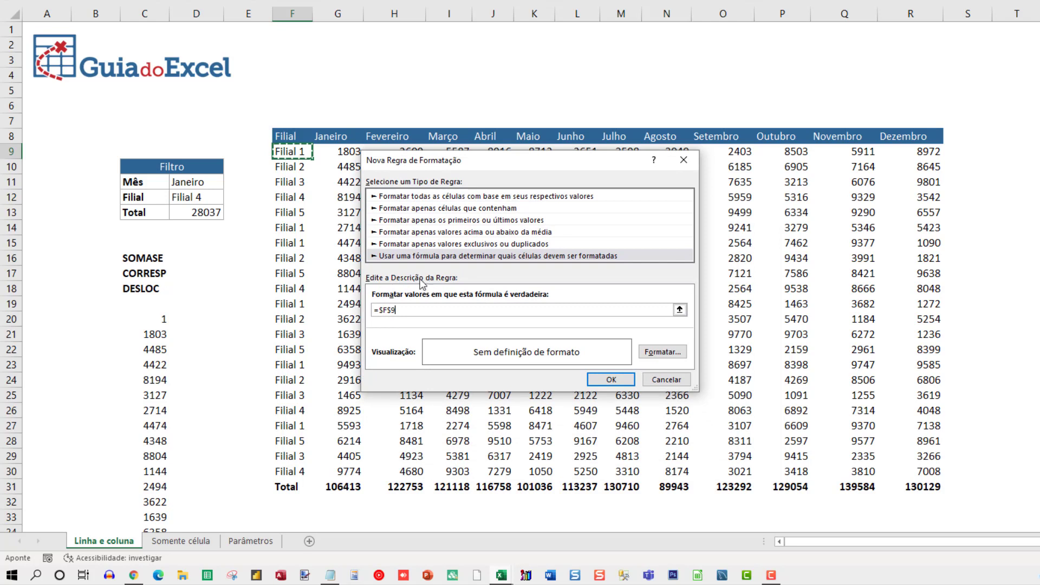
click(403, 307)
click(187, 198)
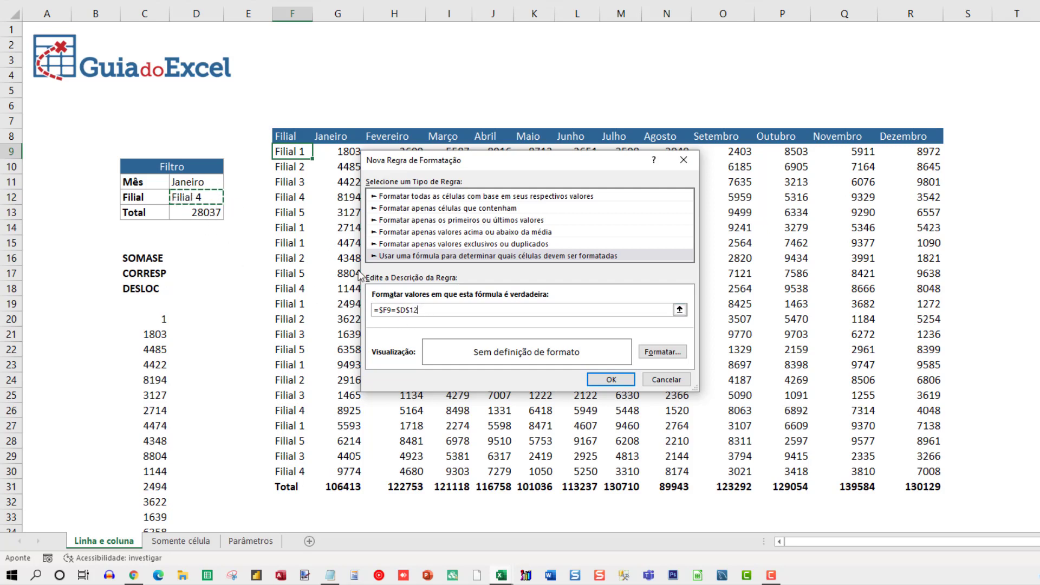
Step: Give the rule a light orange background fill and create it
click(662, 351)
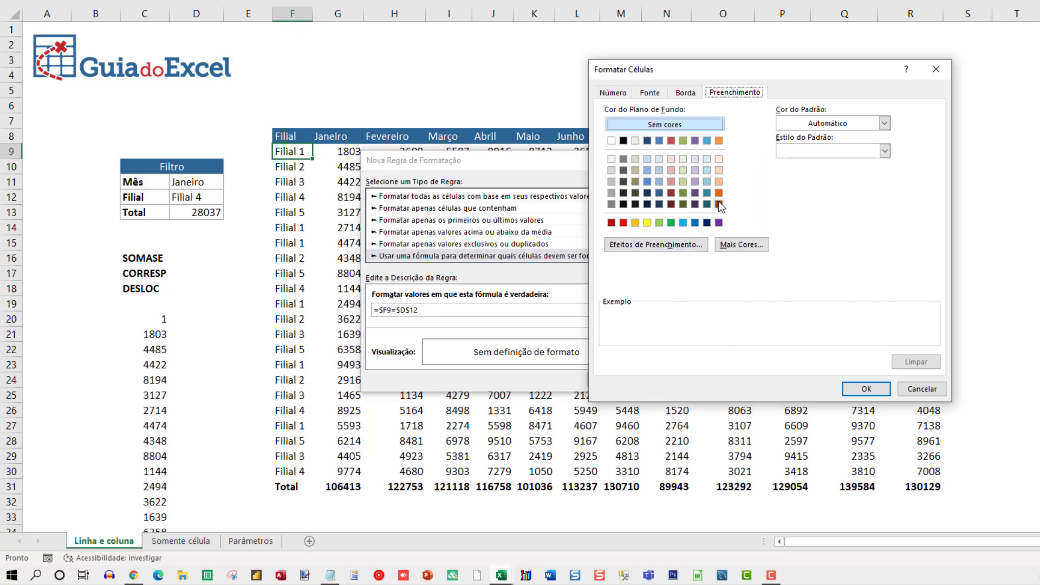
click(718, 170)
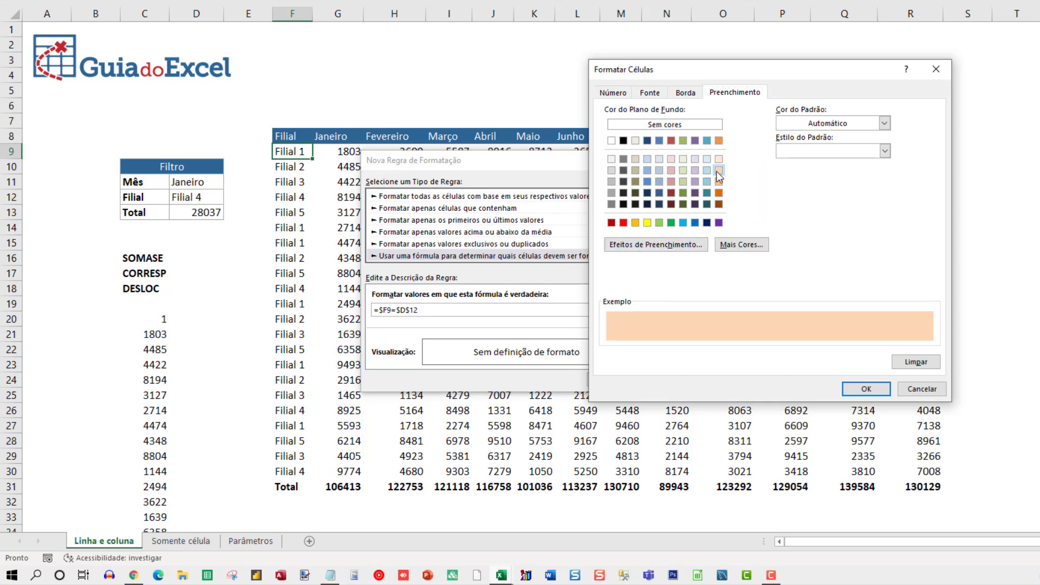
click(865, 389)
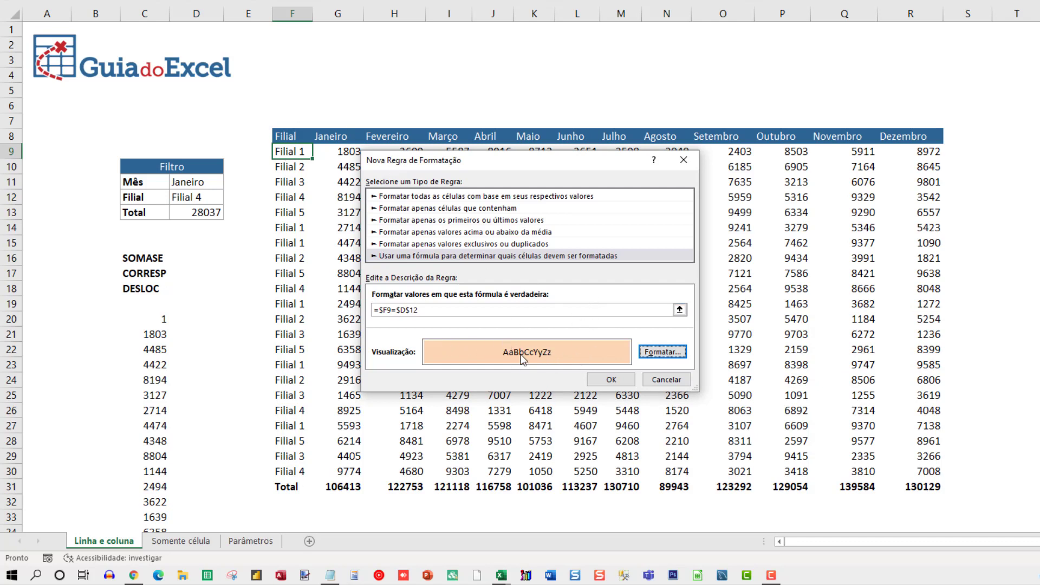
click(616, 386)
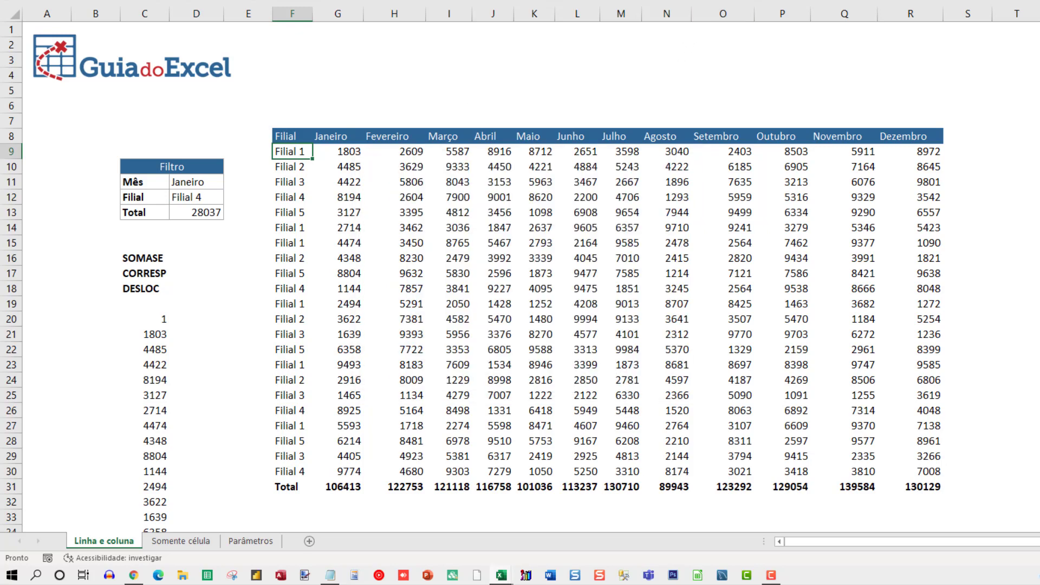
Step: Extend the =$F9=$D$12 conditional formatting rule to the range $F$9:$R$30 and apply it
click(648, 0)
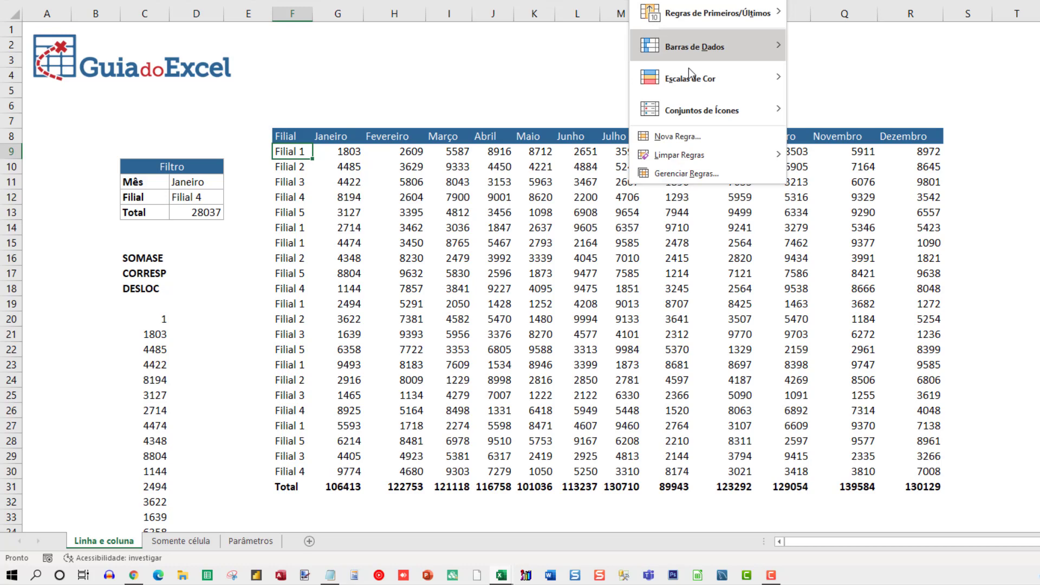
click(686, 174)
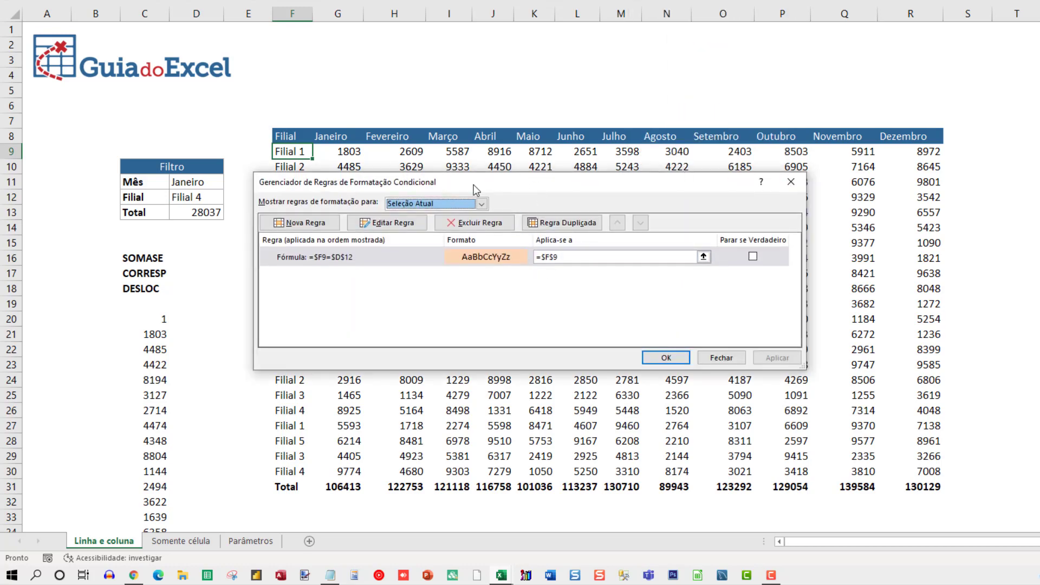
drag(475, 189, 538, 211)
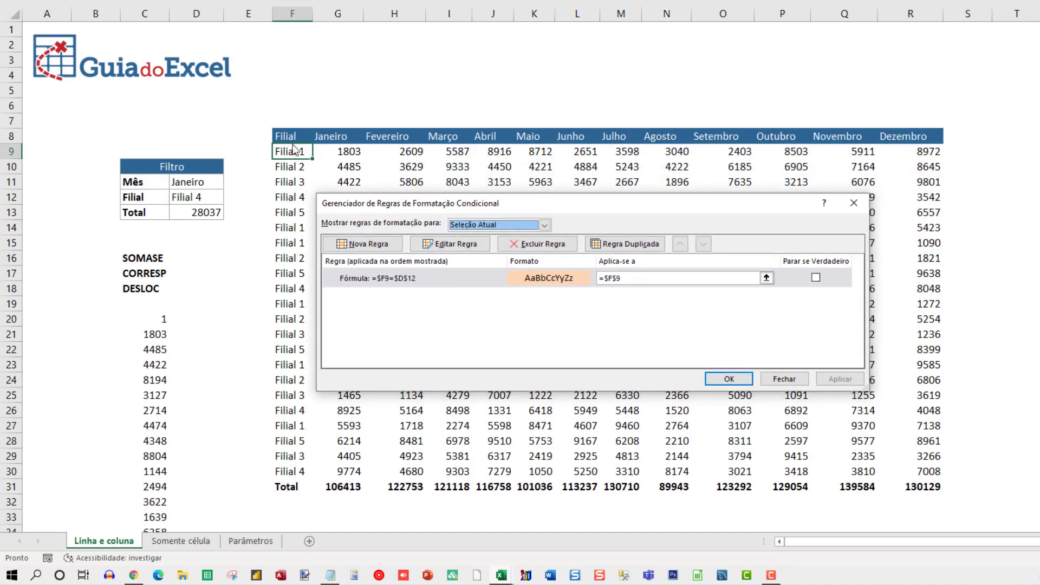
click(636, 278)
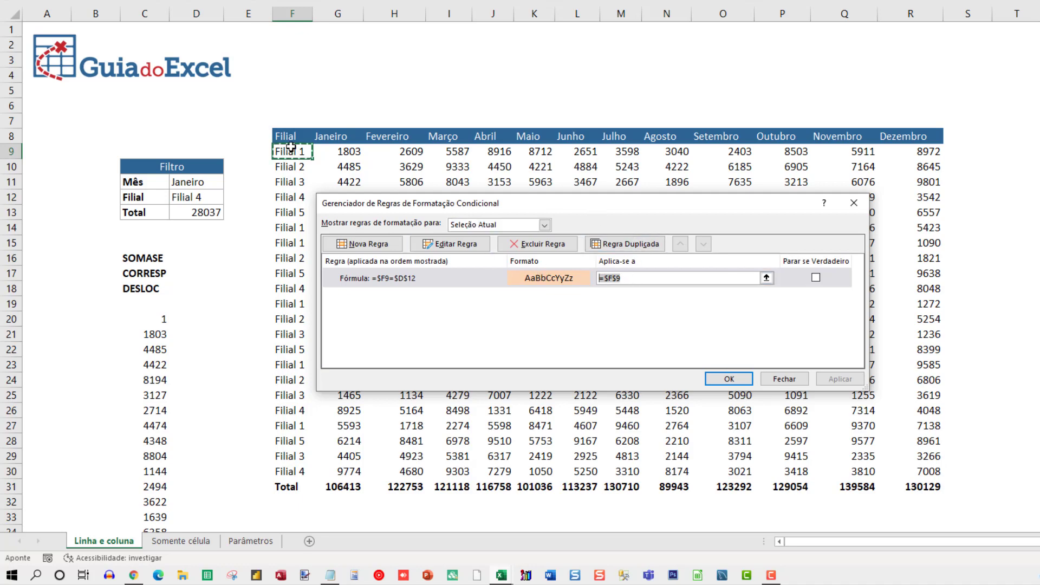
drag(290, 147, 897, 473)
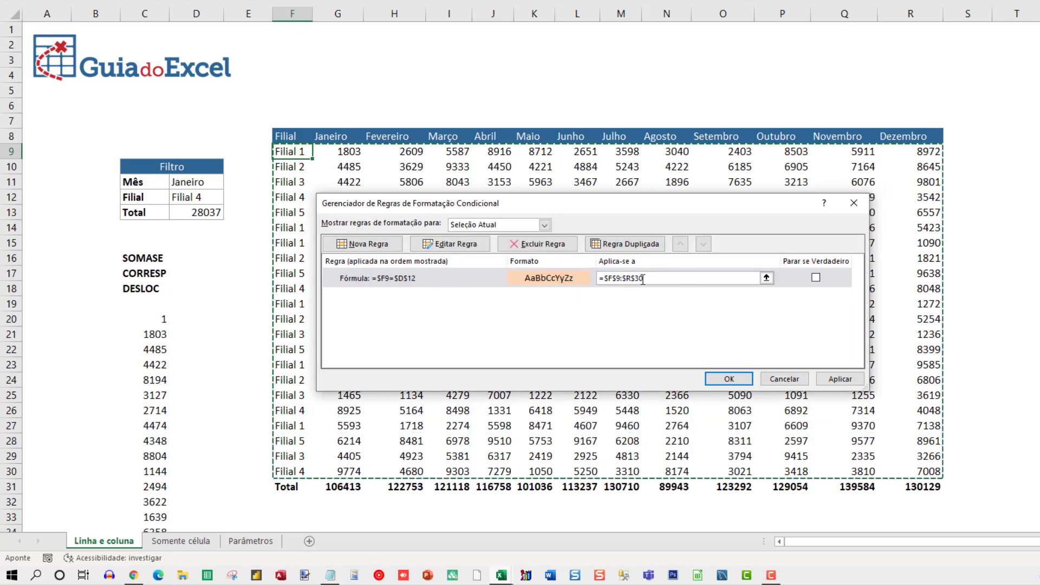
click(846, 382)
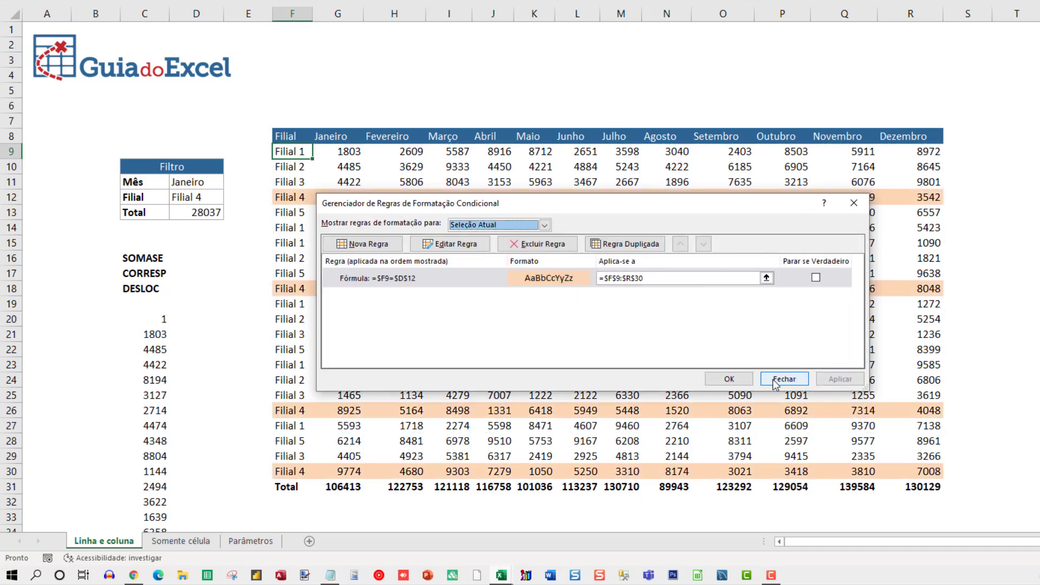
click(728, 378)
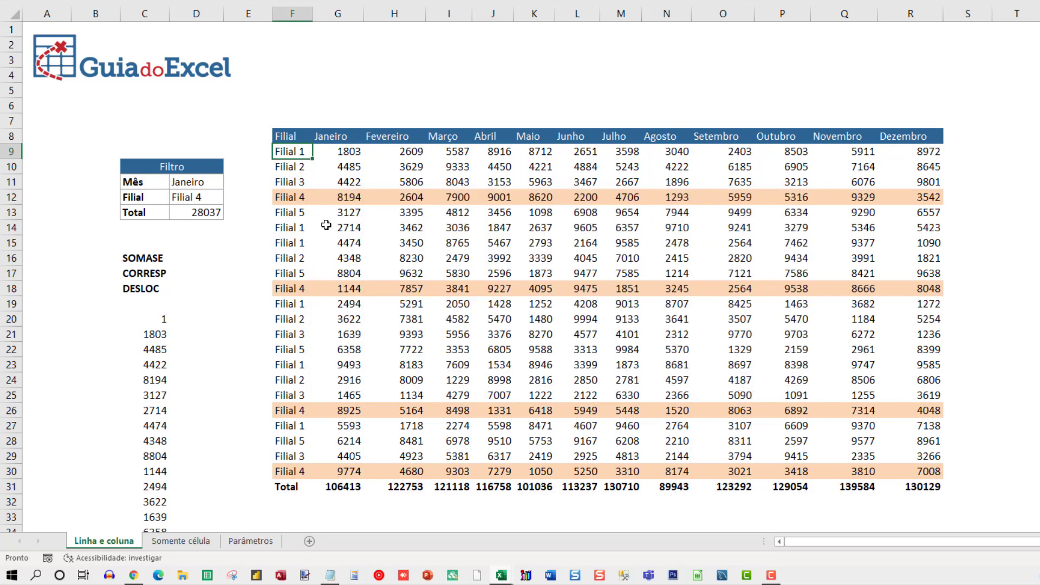
Step: Test the row highlighting by switching the Filial filter in D12 to Filial 2 and finally to Filial 3
click(288, 198)
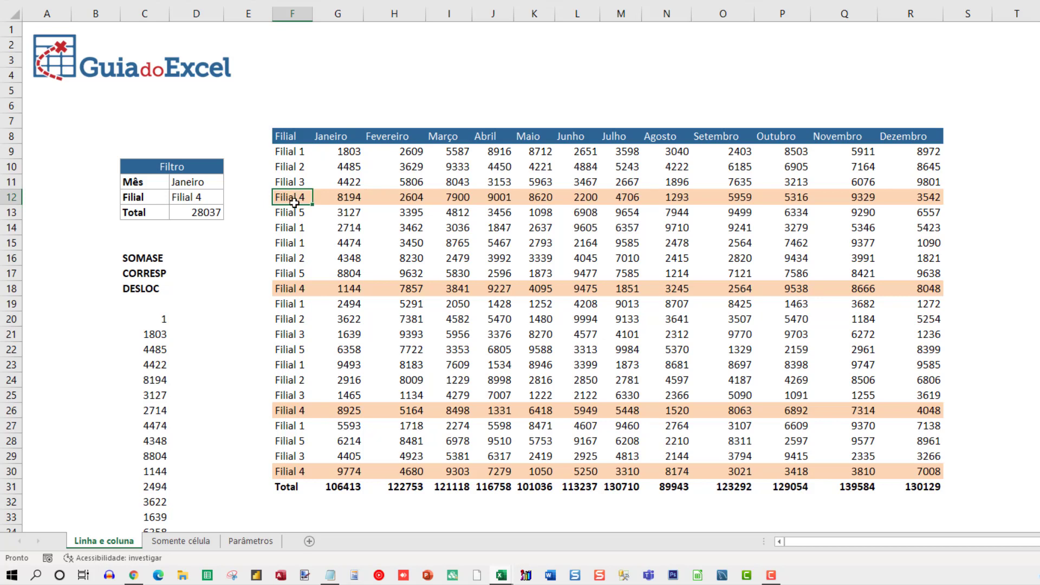
click(215, 199)
click(229, 199)
click(203, 220)
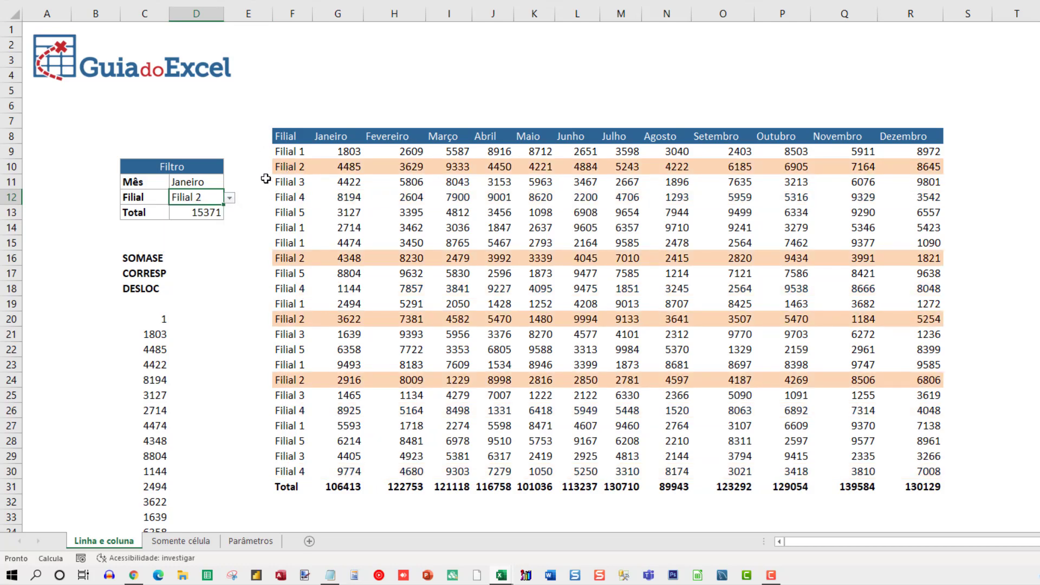
click(229, 201)
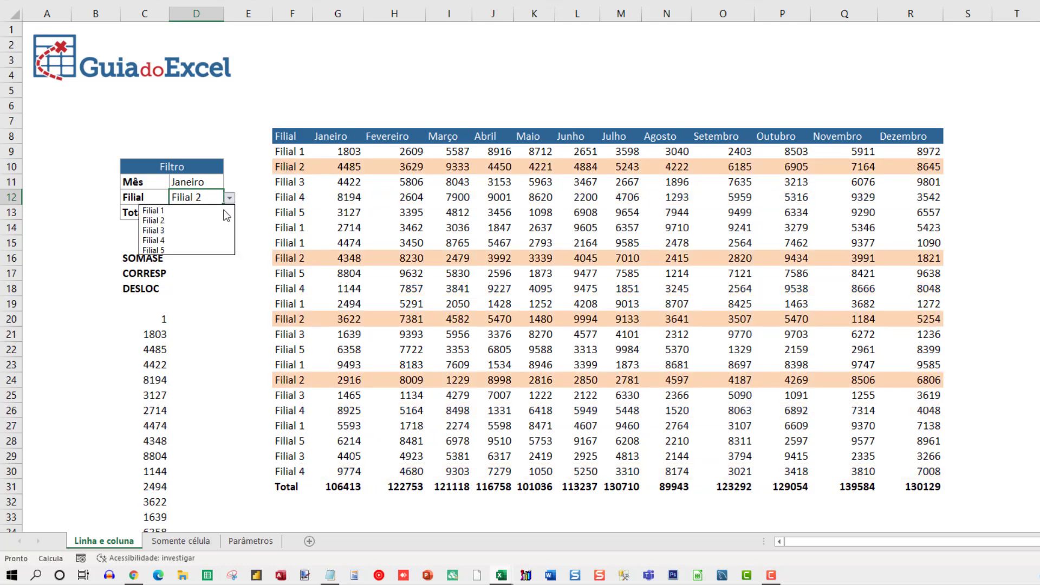
click(202, 231)
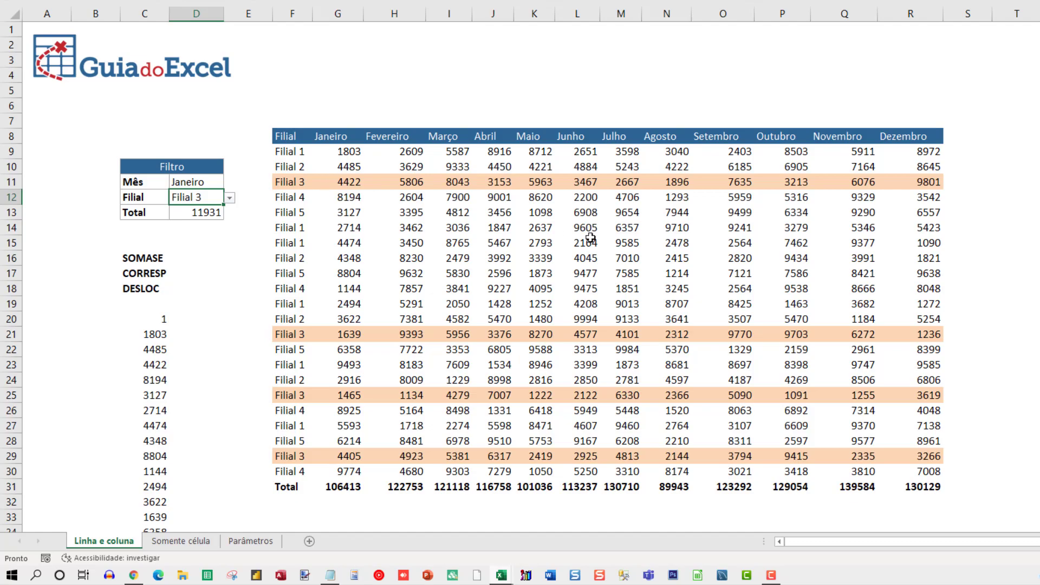
Step: Start a new conditional formatting rule on cell G9 that uses a formula to determine which cells to format
click(332, 150)
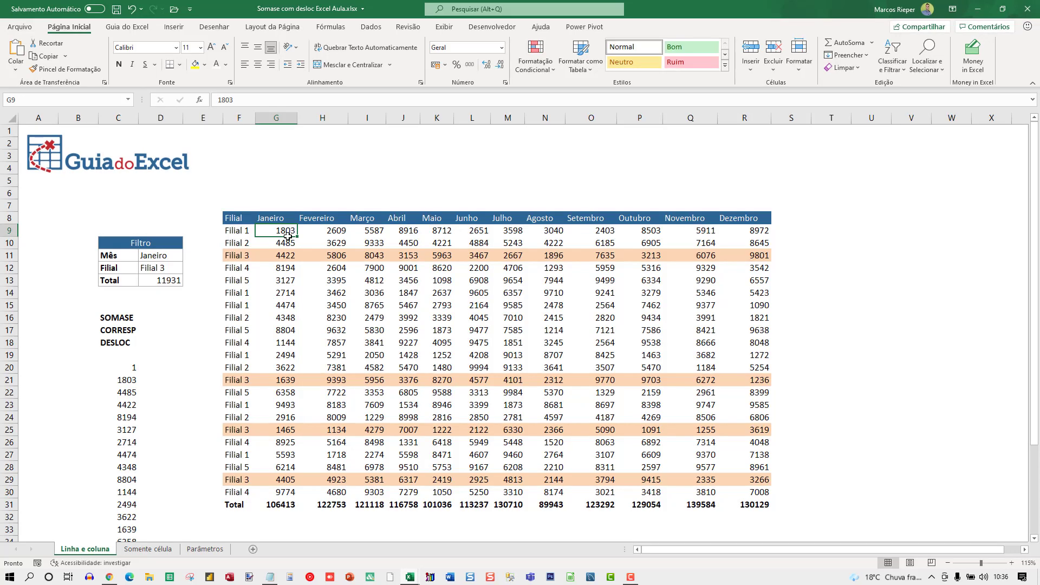
click(535, 57)
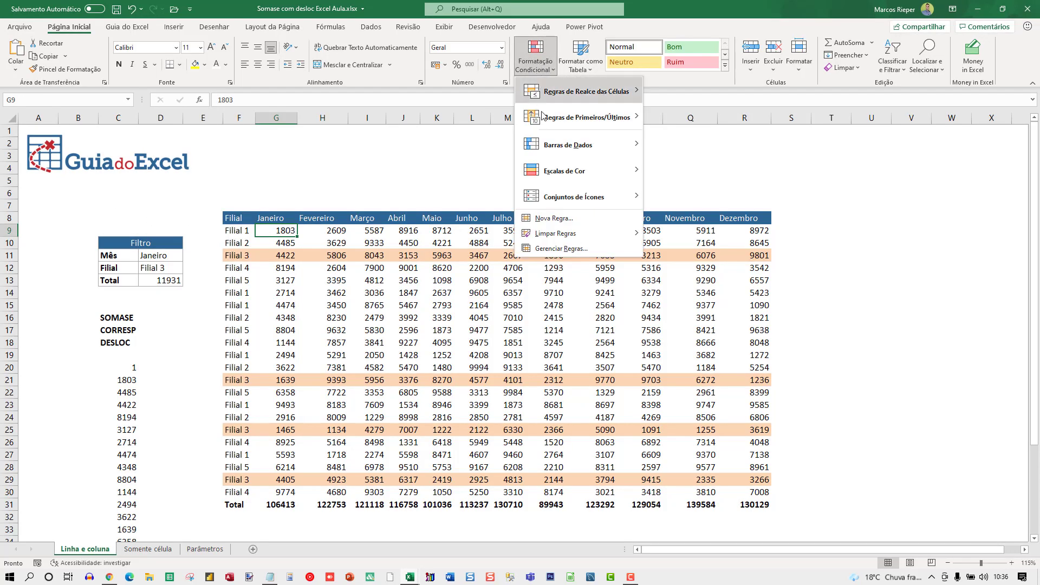
click(556, 223)
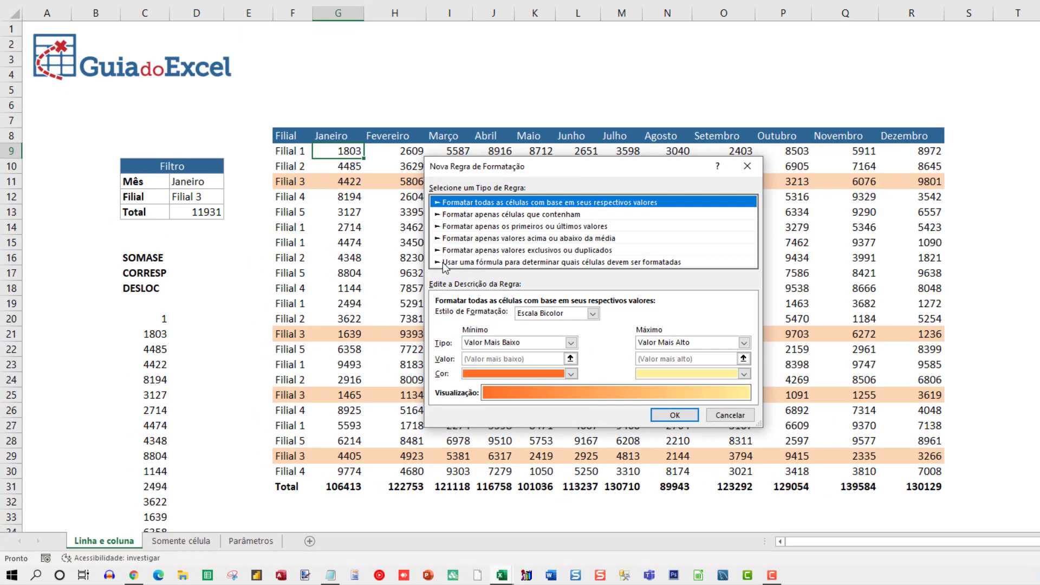
click(479, 262)
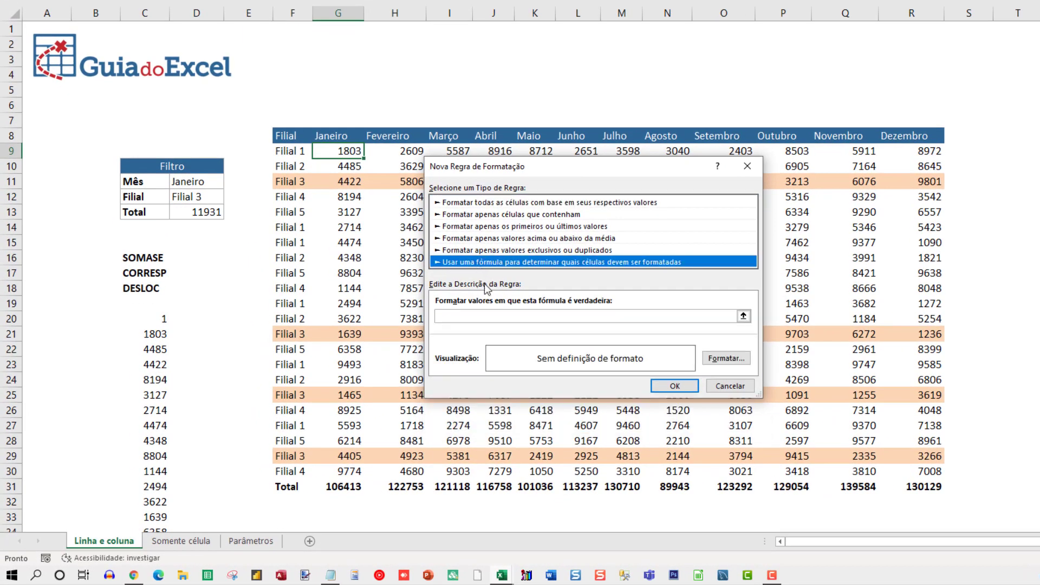
Step: Enter =G$8=$D$11 as the rule's formula, comparing the month header with the selected Mês filter
click(466, 314)
text(=)
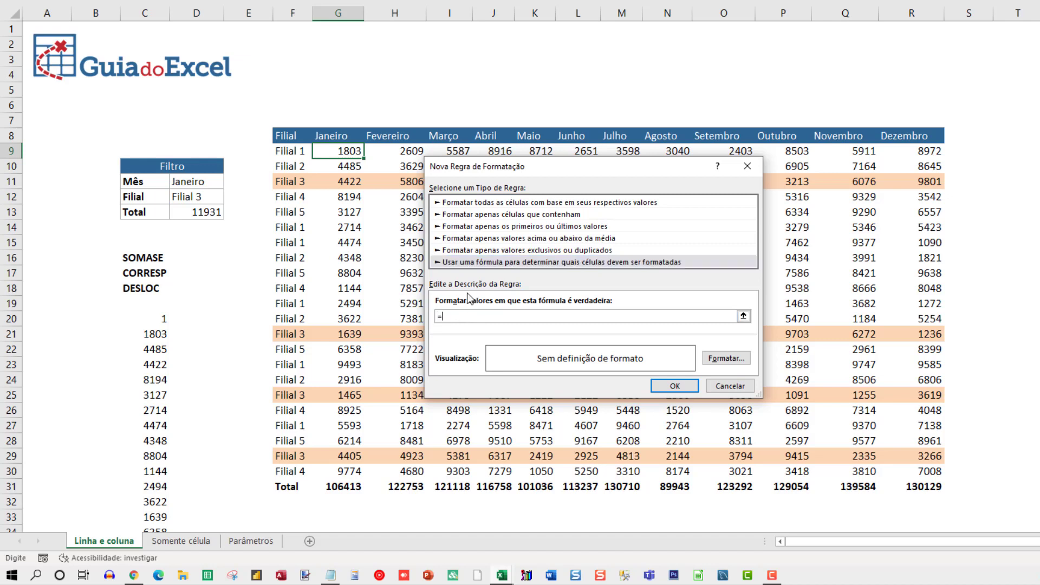
click(328, 135)
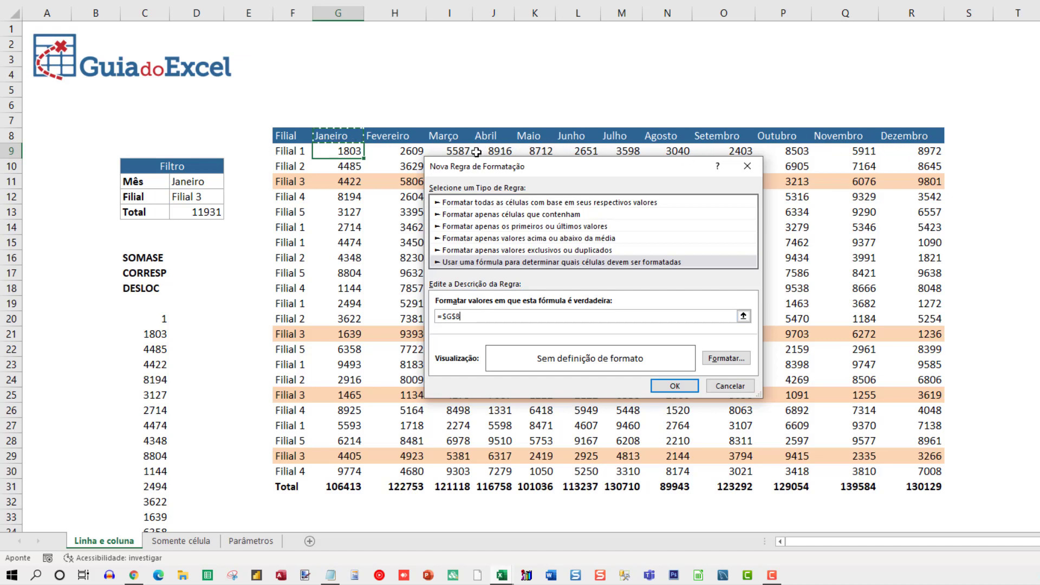
key(F4)
key(F4)
key(F4)
key(F4)
text(=)
click(202, 181)
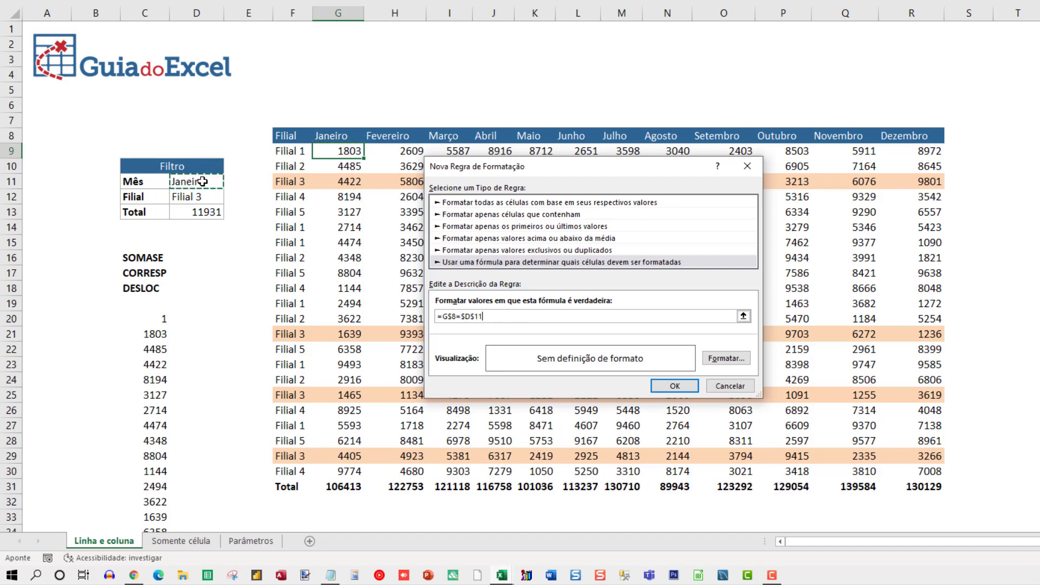
Step: Give the month rule the same light orange background fill as the branch rule and create it
click(720, 355)
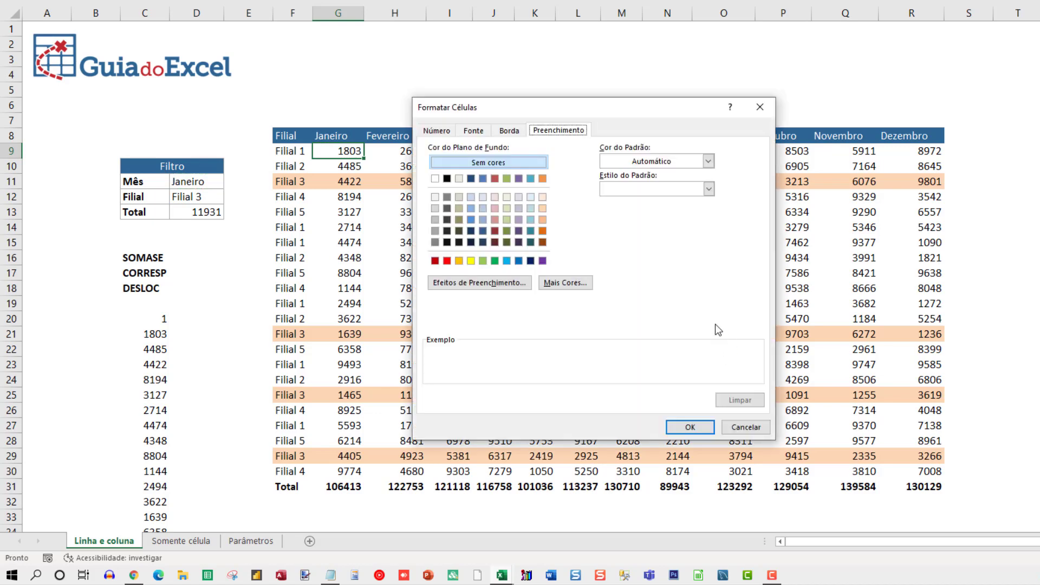
click(567, 283)
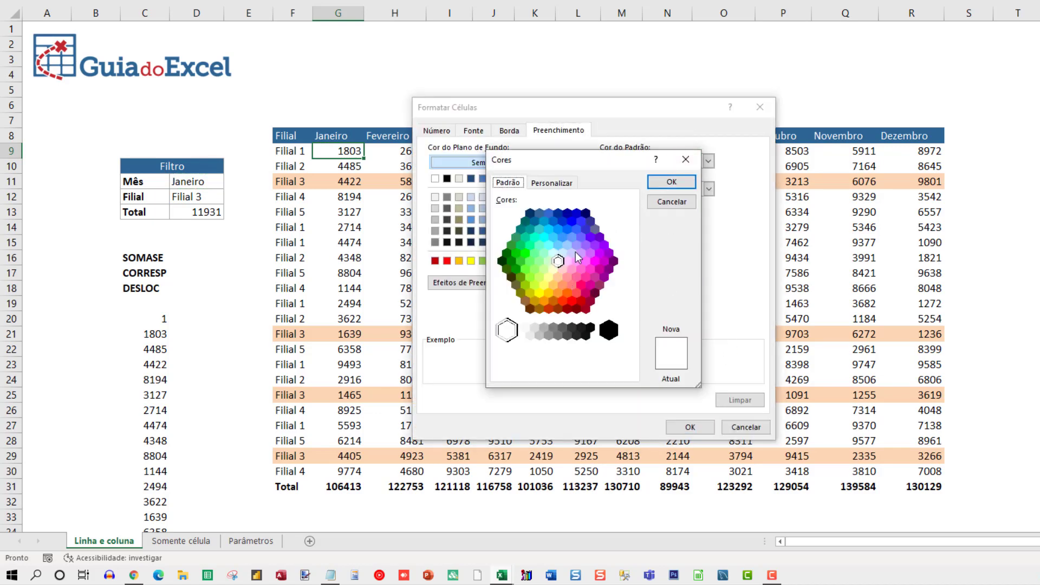
key(Escape)
click(543, 209)
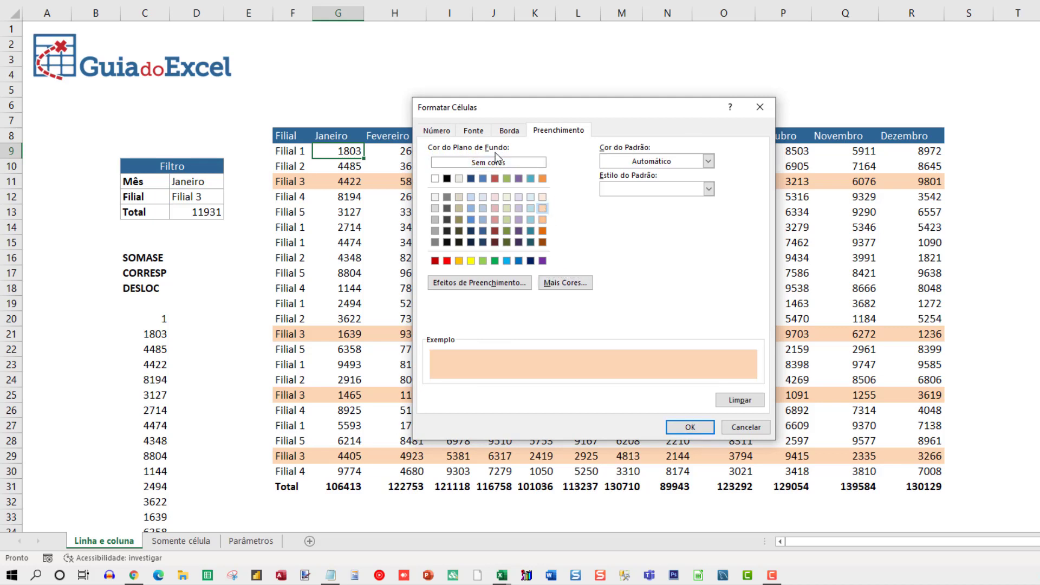
click(690, 428)
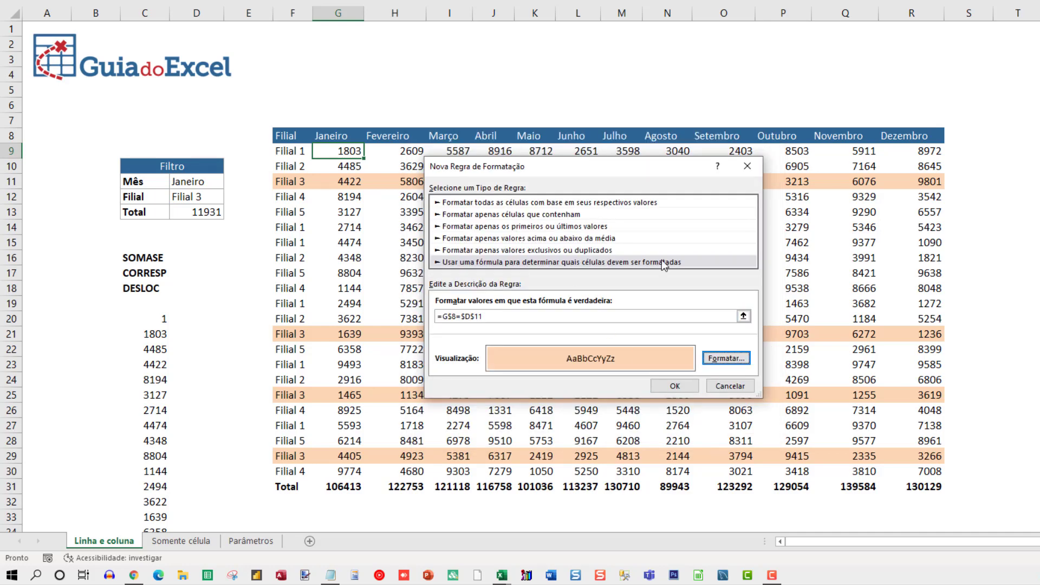
click(677, 391)
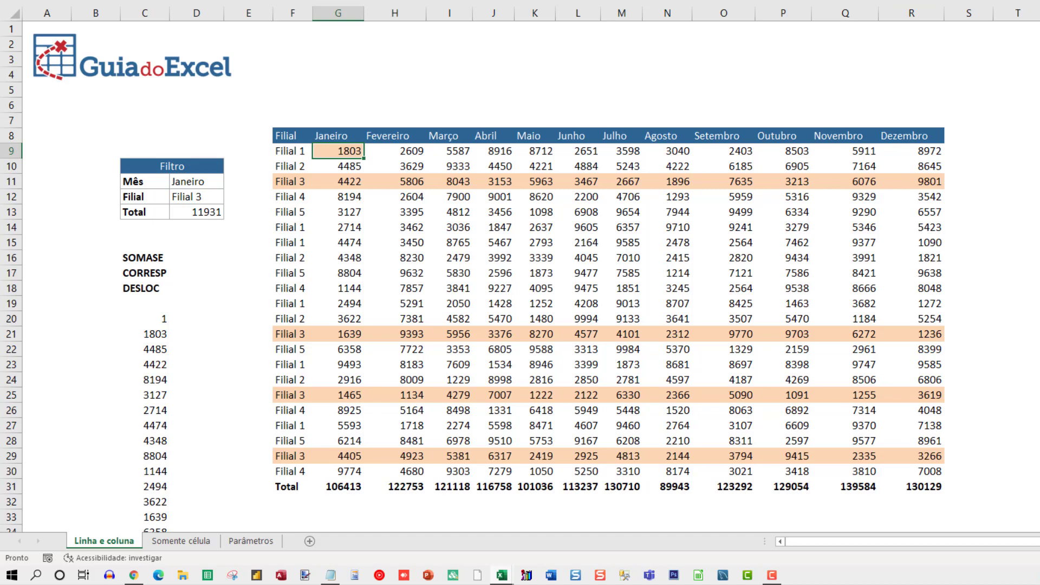
Step: Extend the =G$8=$D$11 conditional formatting rule to the range $G$9:$R$30 and apply it
click(648, 0)
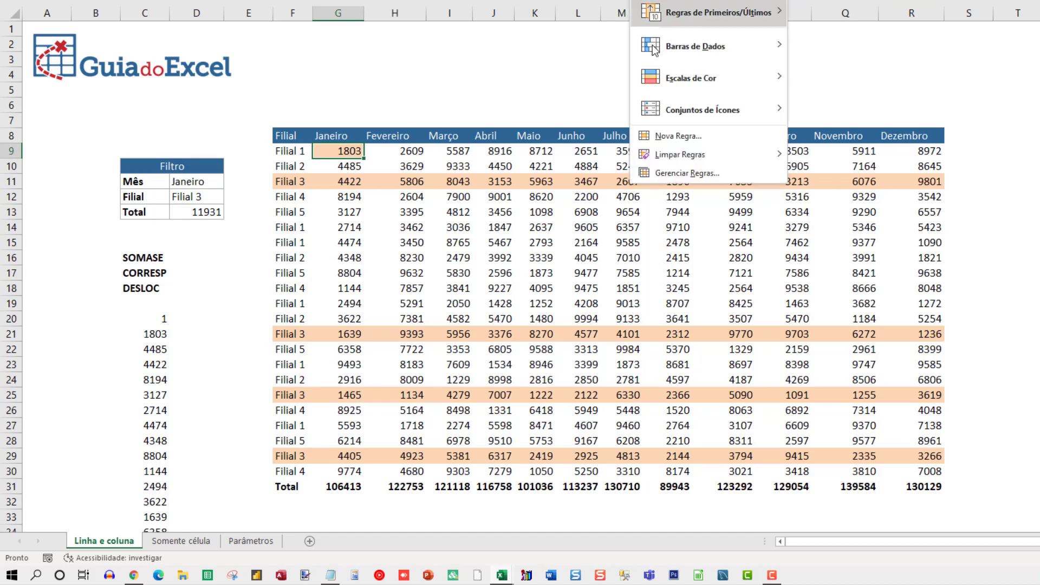
click(674, 177)
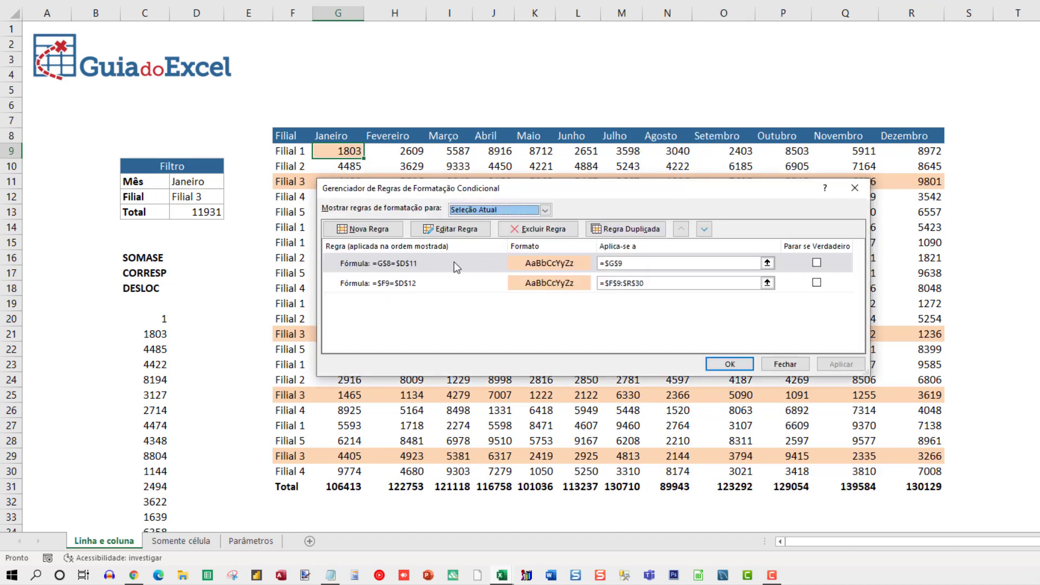
click(455, 265)
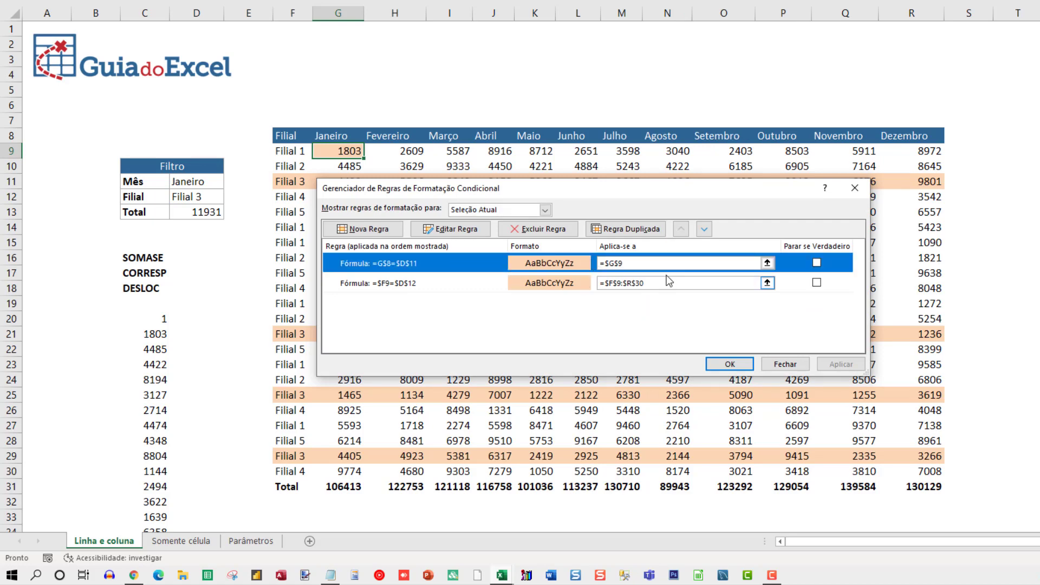
drag(588, 193, 617, 238)
click(668, 305)
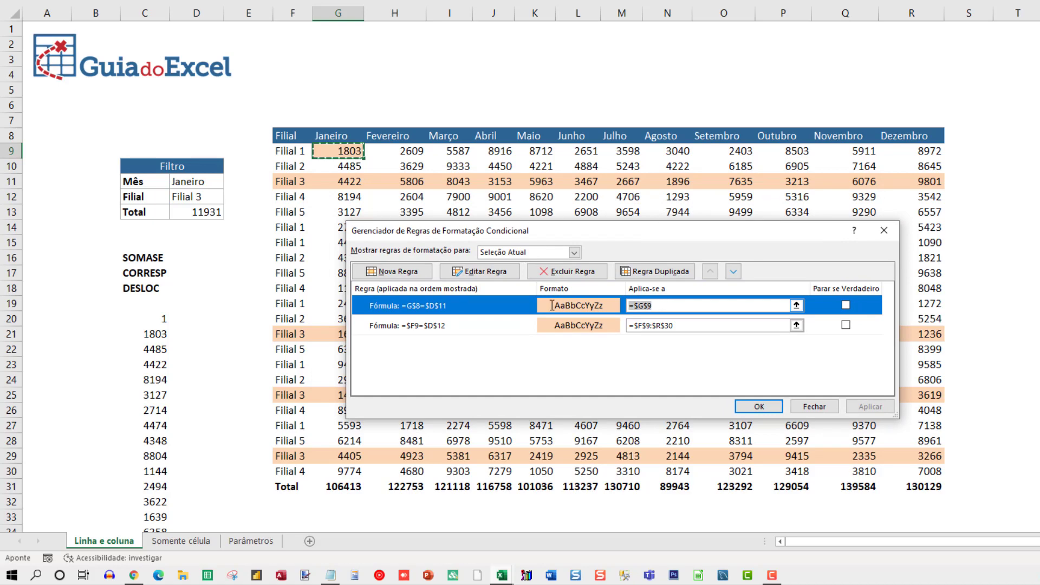
drag(343, 152, 890, 460)
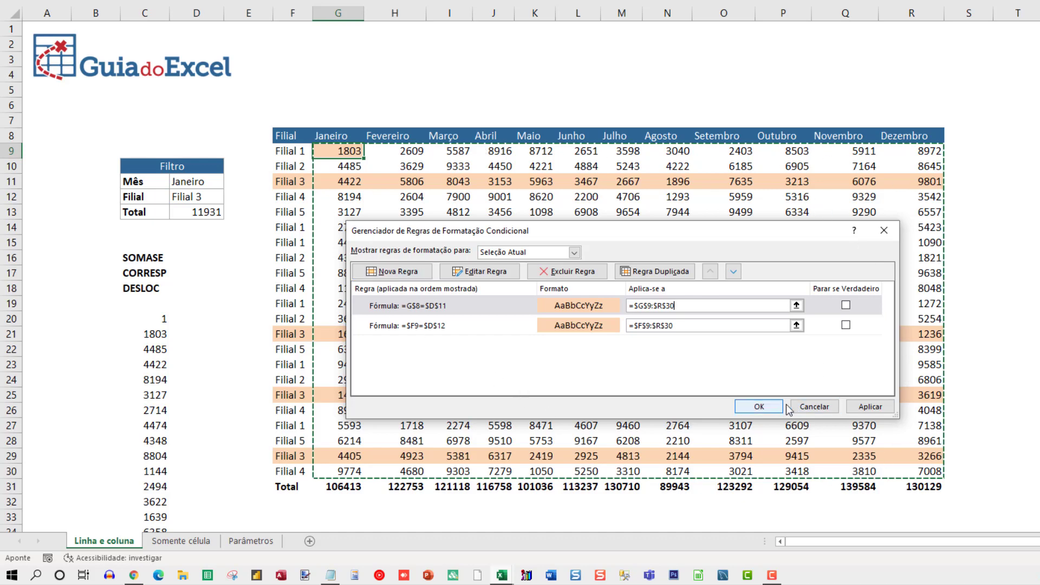
click(870, 406)
click(781, 409)
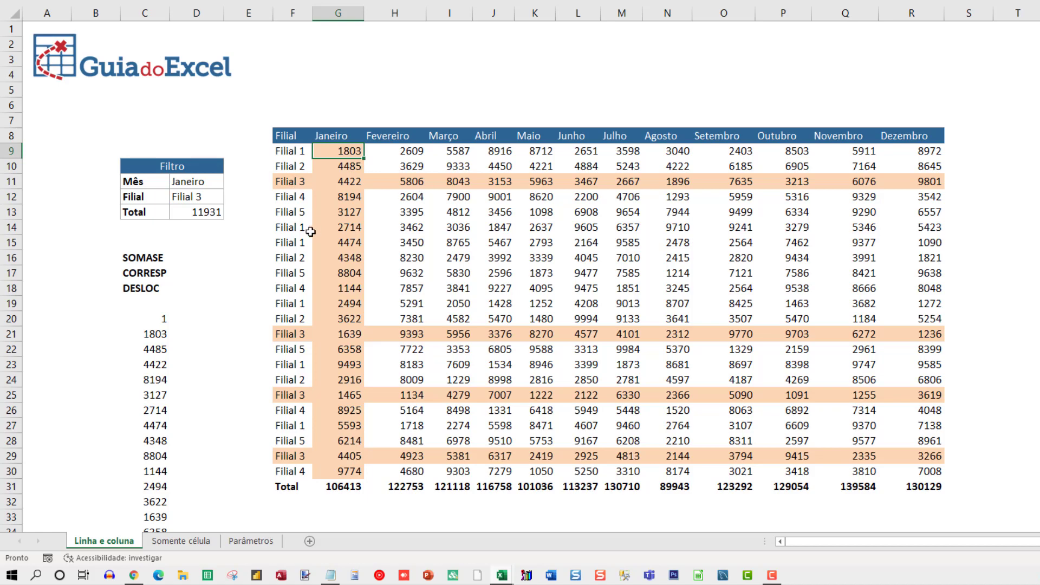
Step: Set the Mês filter in D11 to Abril and check the highlighting along the Filial 3 row and the Abril column
click(202, 184)
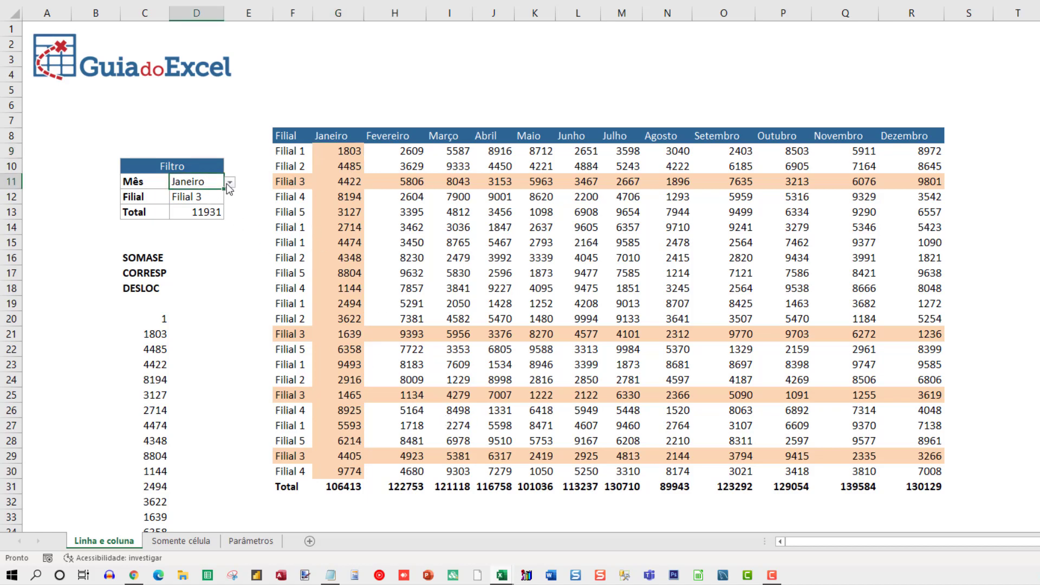
click(230, 182)
click(216, 231)
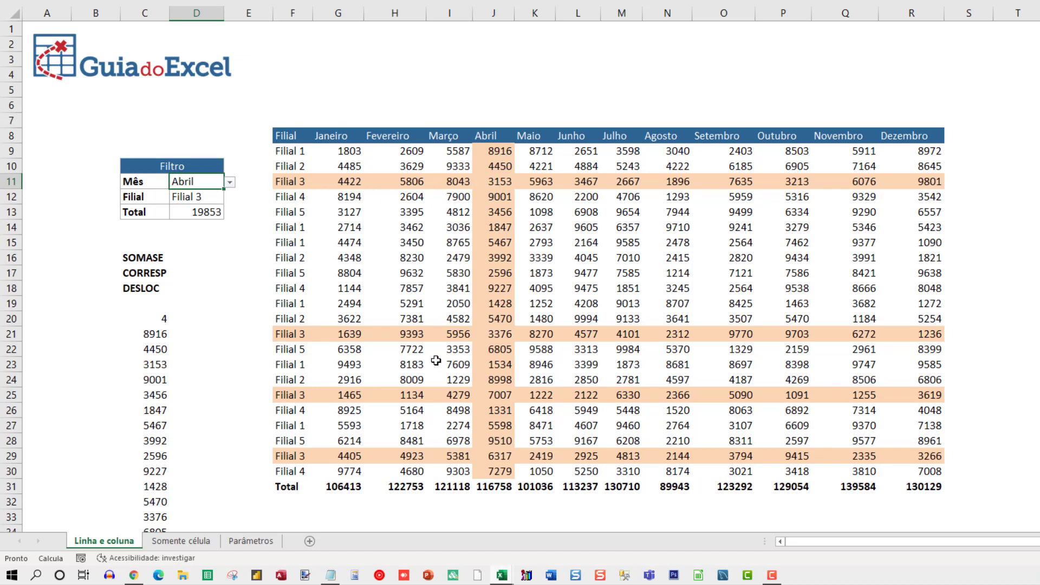
drag(304, 334, 466, 335)
drag(490, 167, 490, 349)
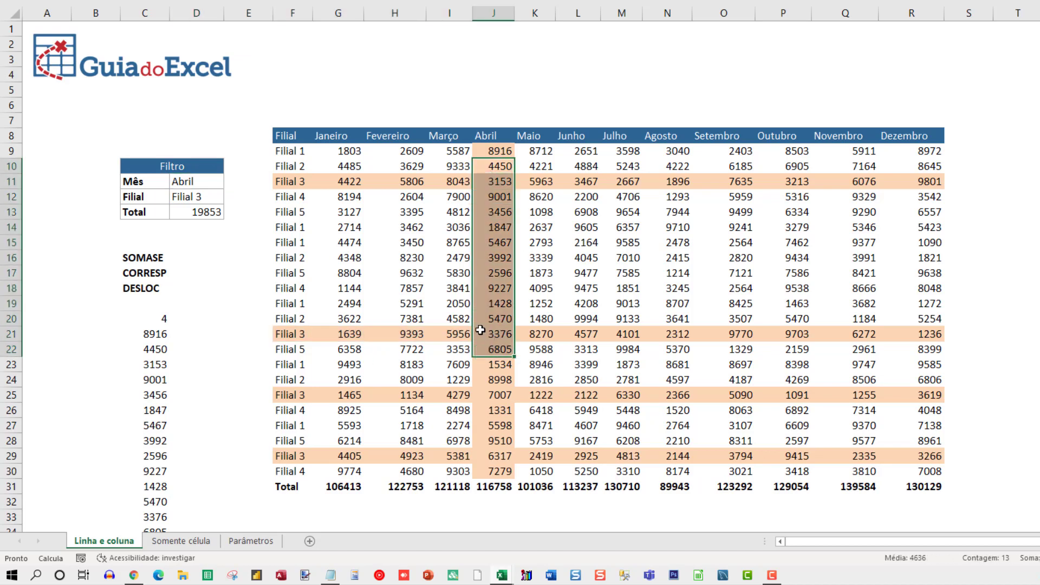
Step: Switch the Filial filter in D12 to Filial 4, and after that to Filial 5, to test the row highlighting
click(213, 196)
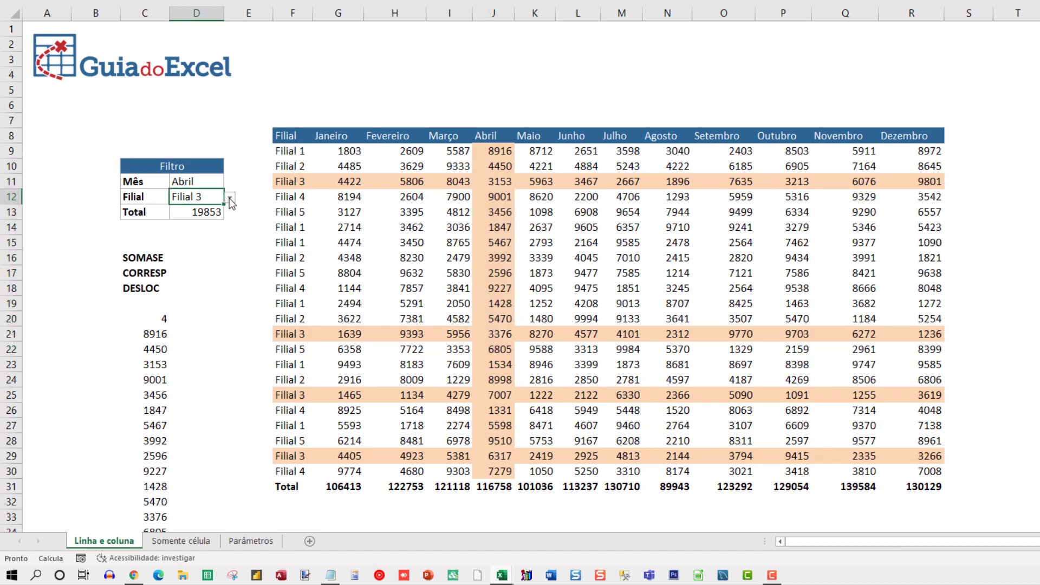
click(230, 198)
click(198, 231)
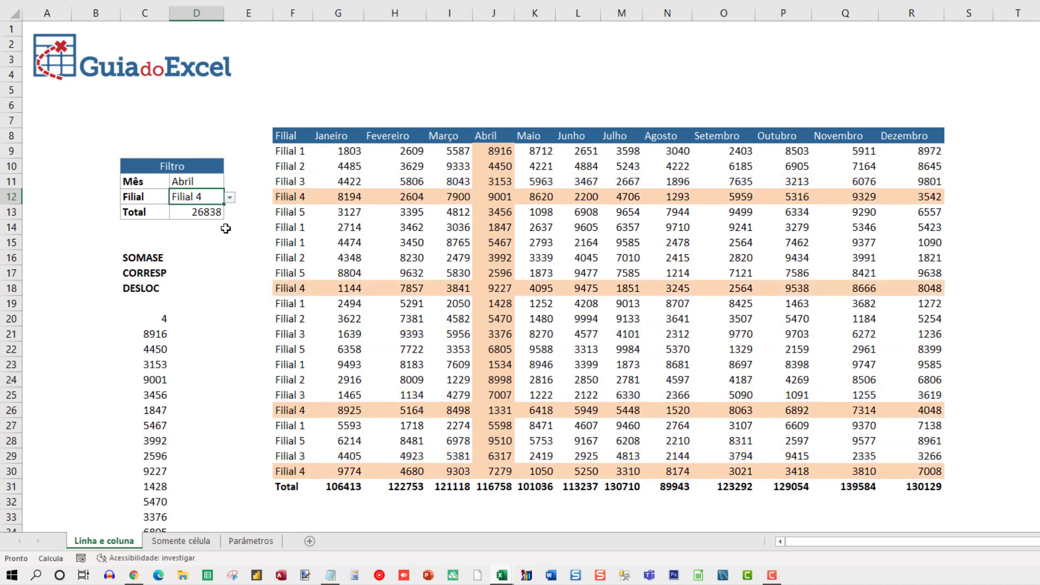
click(230, 199)
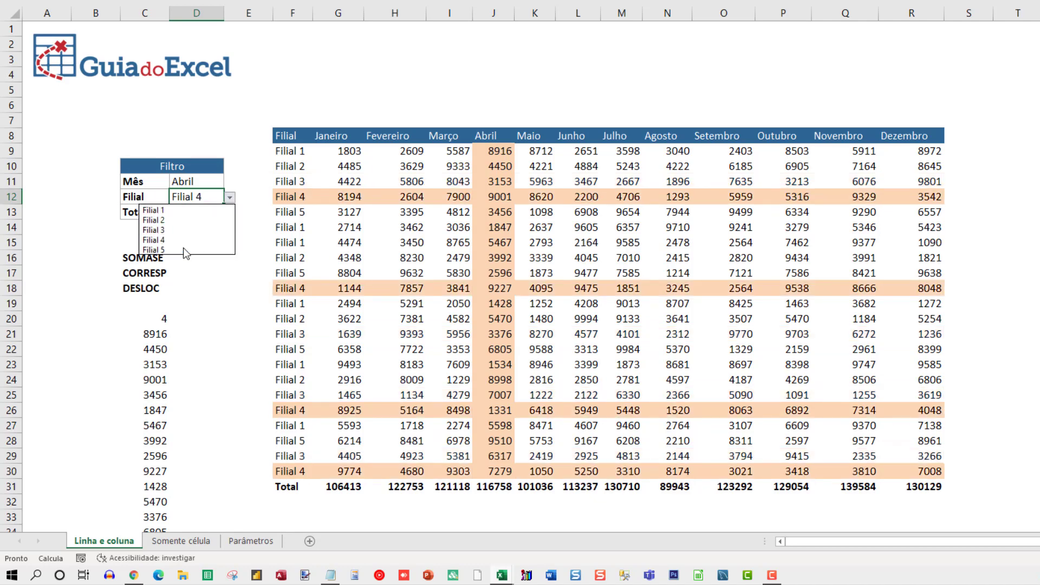
click(183, 248)
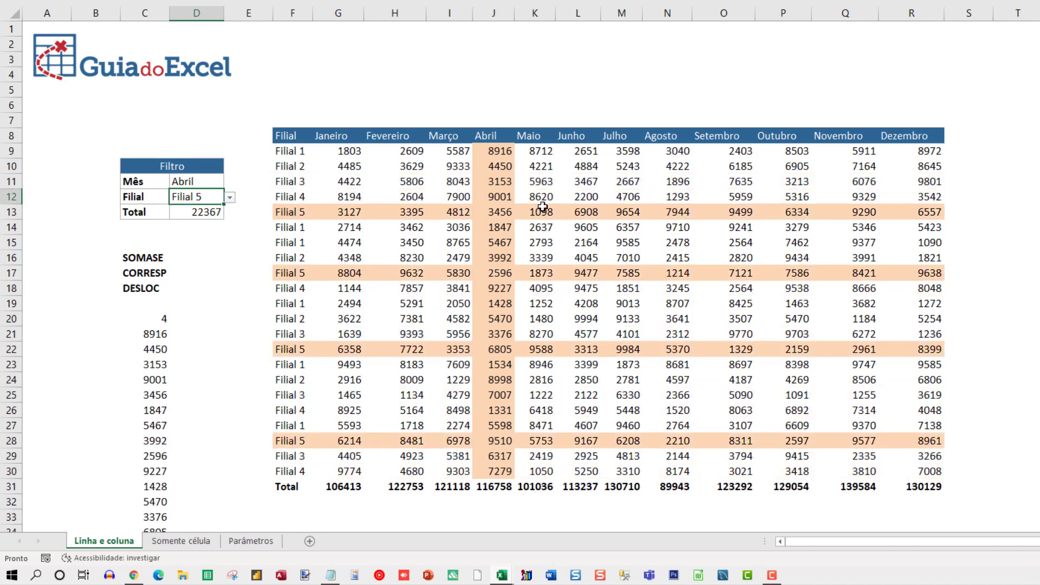
Step: Set the Mês filter in D11 to Agosto
click(214, 181)
click(230, 183)
click(157, 235)
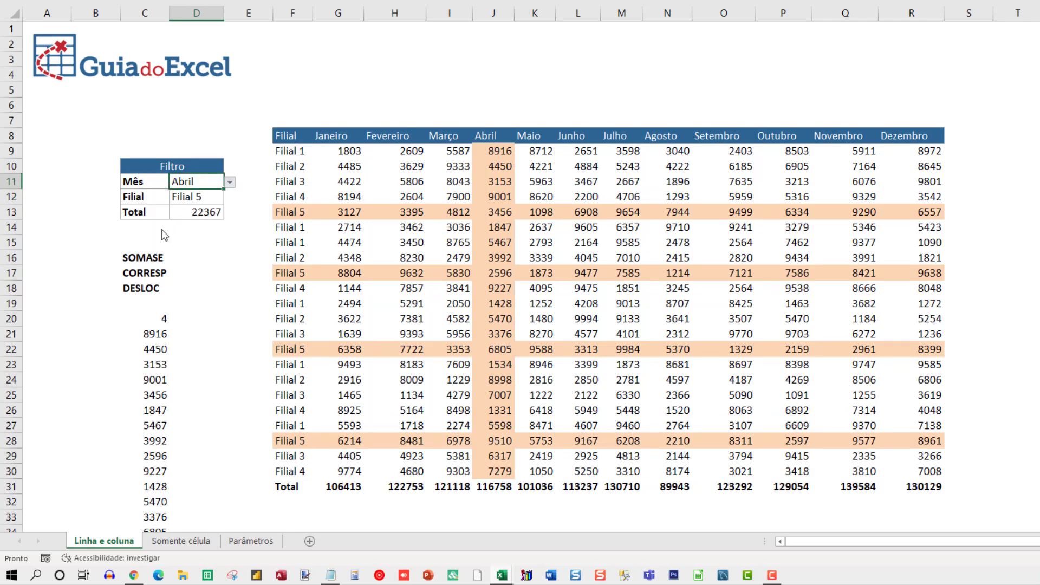
Step: Check the Total in D13 against the four Filial 5 values in the Agosto column by selecting them together
click(198, 216)
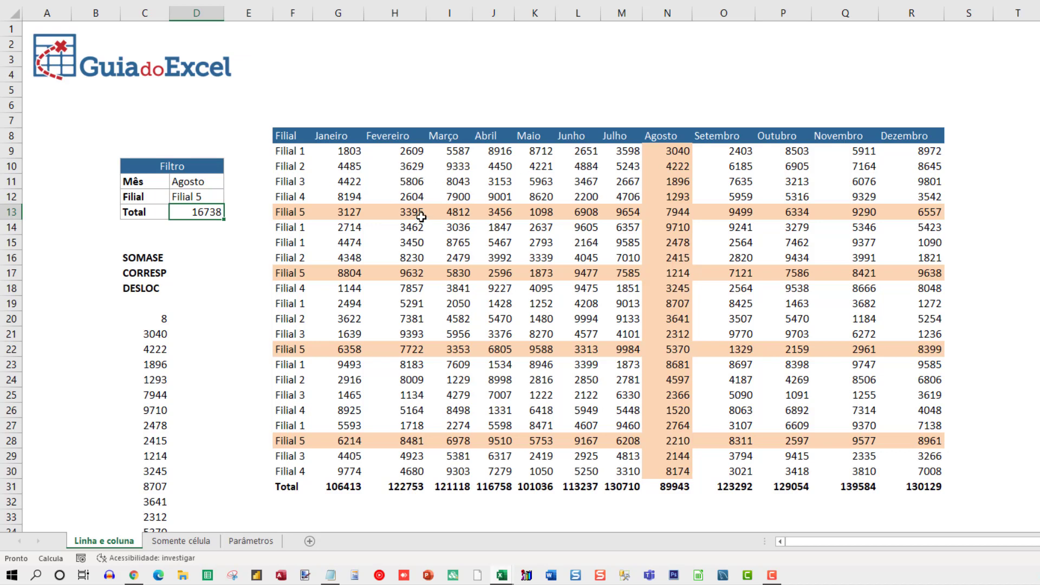
click(677, 211)
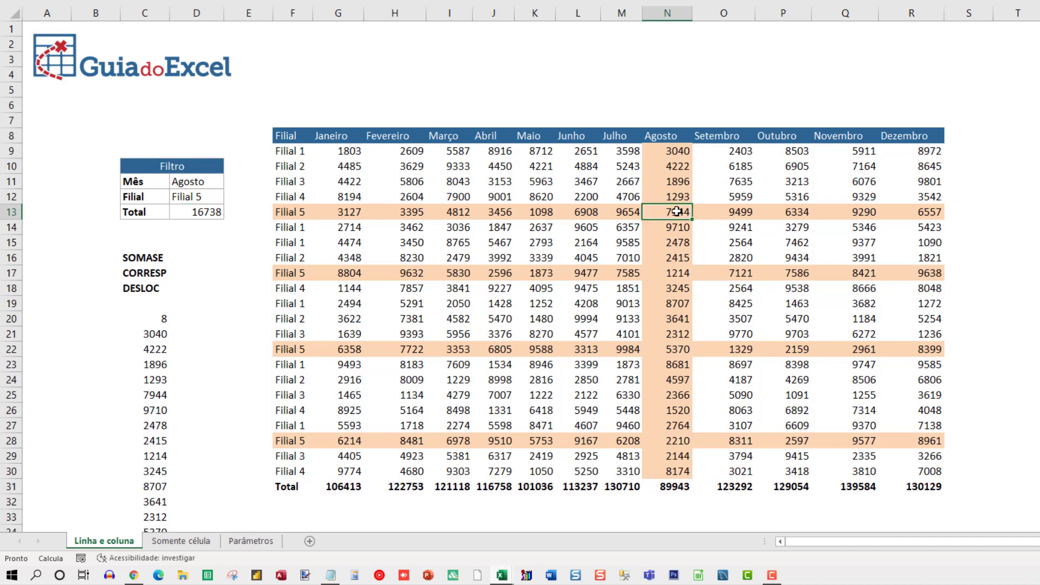
ctrl+click(677, 273)
ctrl+click(666, 349)
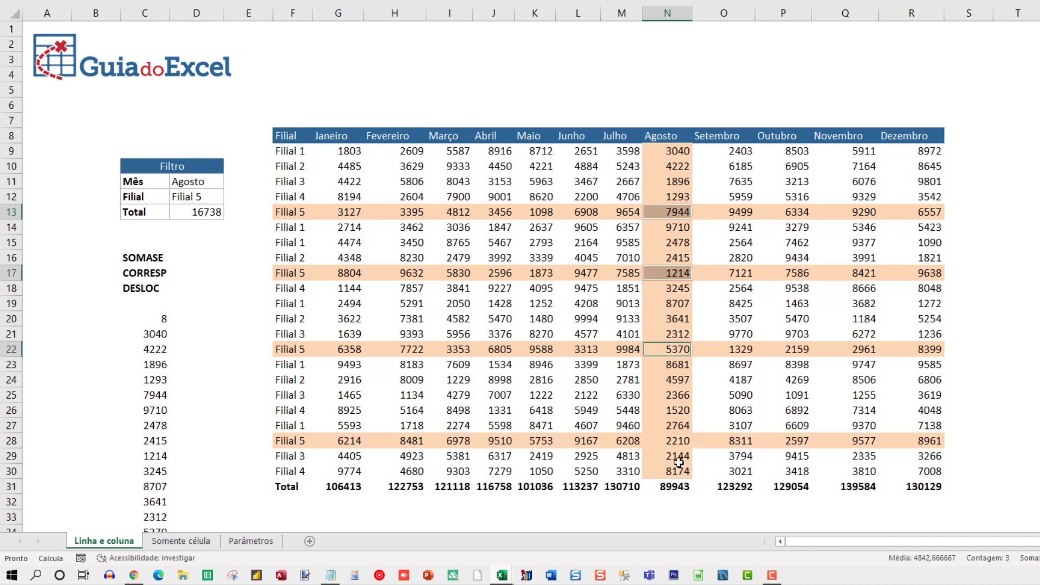
ctrl+click(672, 444)
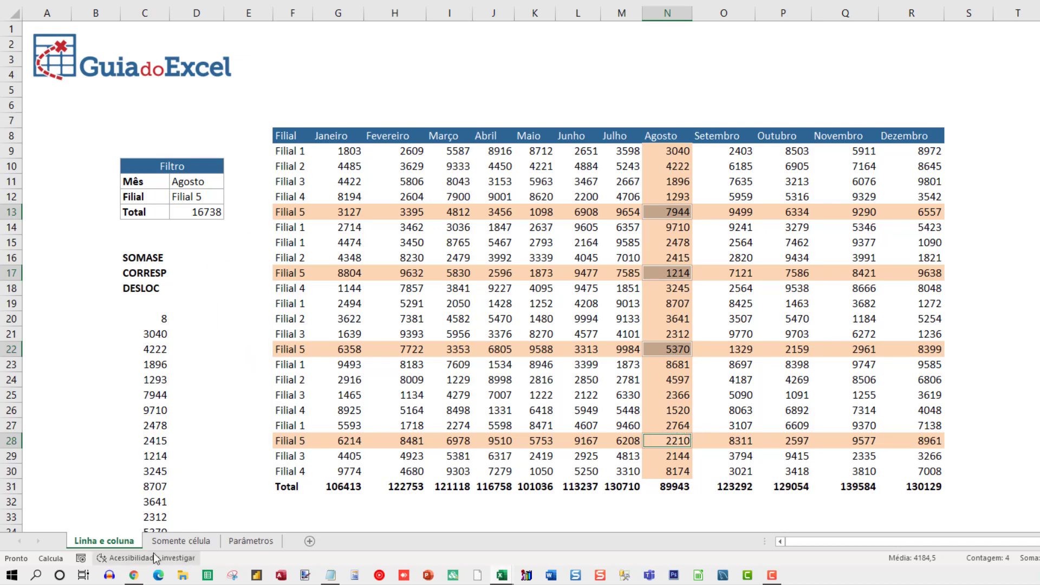
Step: Copy the text of the SOMASE formula from the Total cell D13 on the Linha e coluna sheet
click(170, 541)
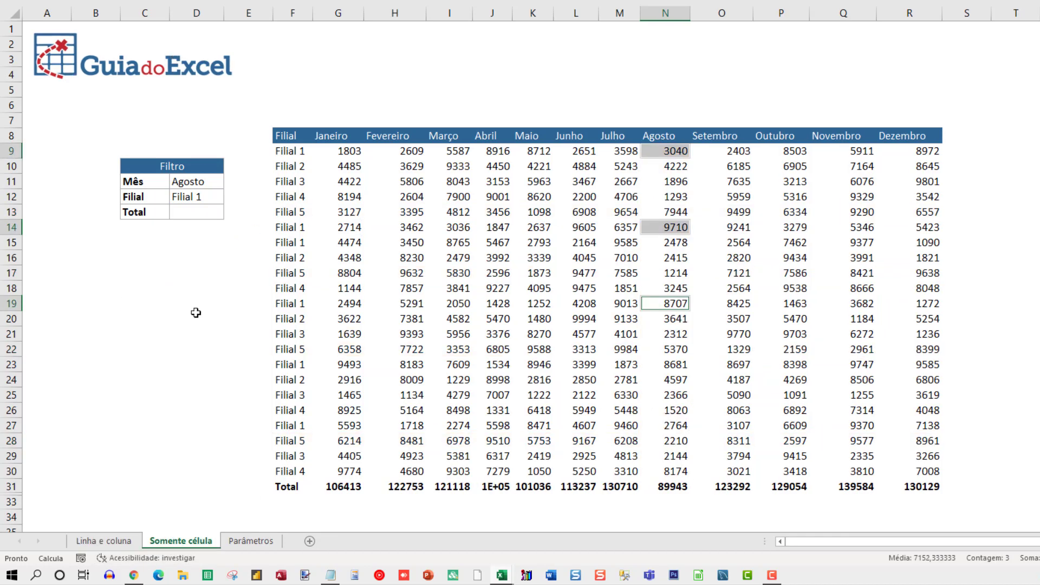
click(109, 542)
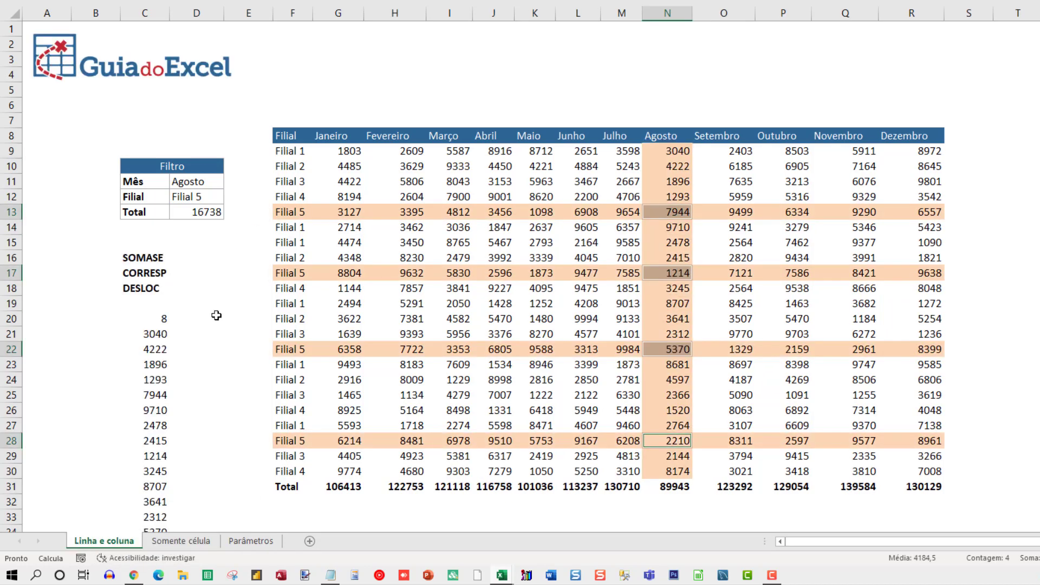
click(184, 212)
key(F2)
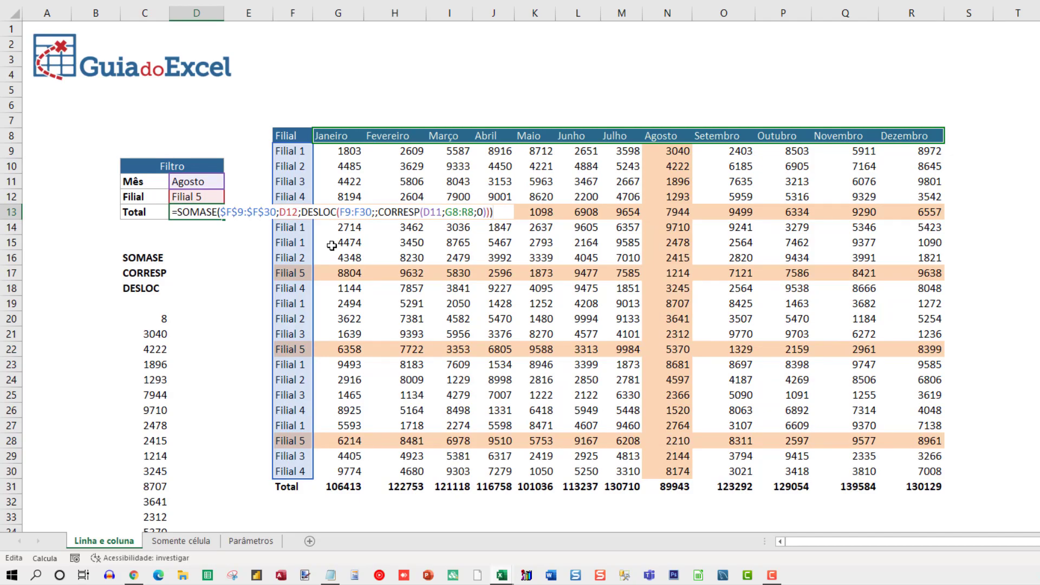
key(shift+Home)
key(ctrl+c)
key(Escape)
Step: Paste the SOMASE formula into the Total cell D13 on the Somente célula sheet and review its references
click(176, 541)
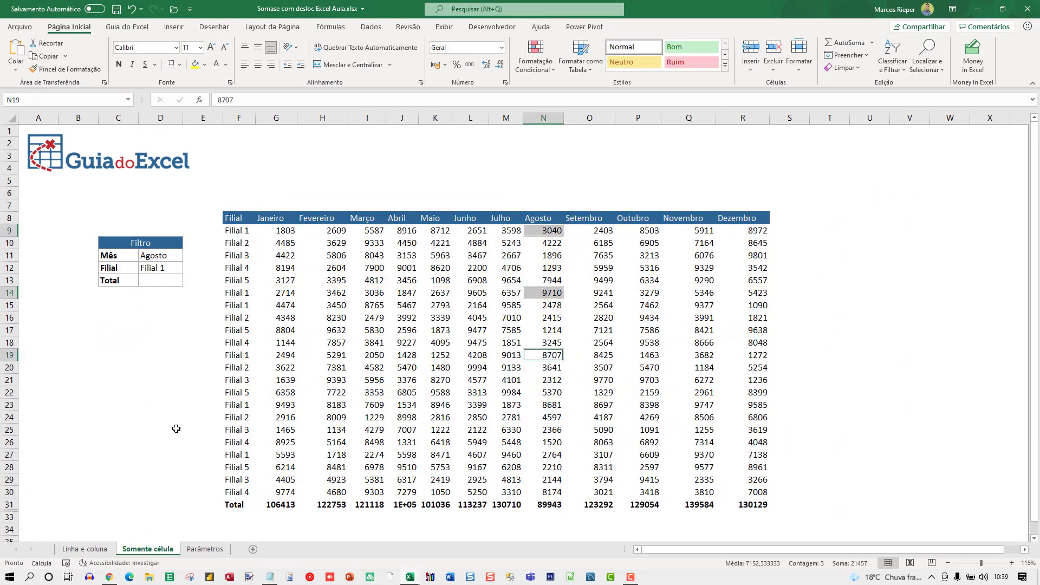
click(156, 279)
key(F2)
key(ctrl+v)
key(Return)
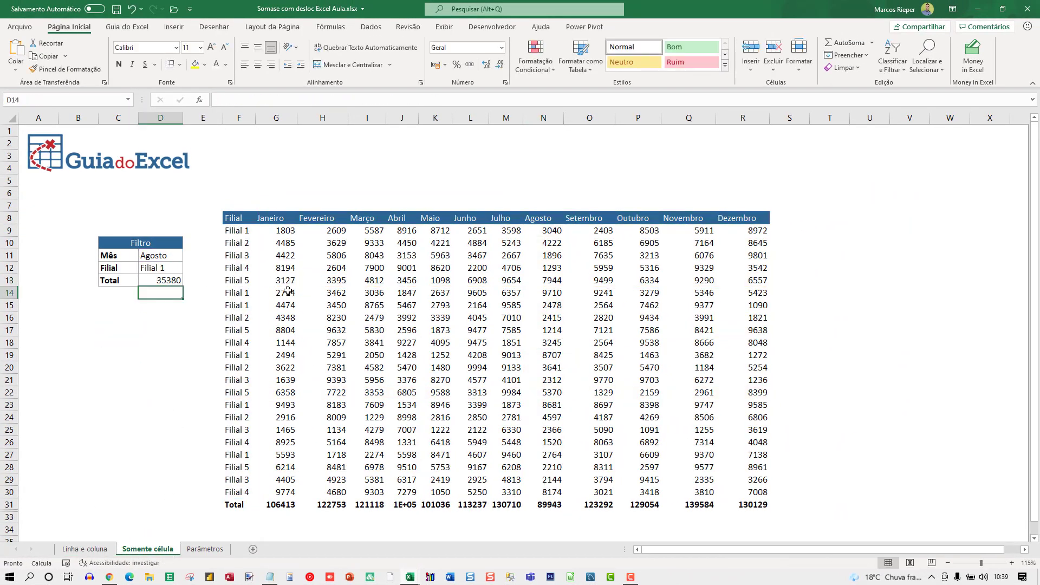
key(Up)
key(F2)
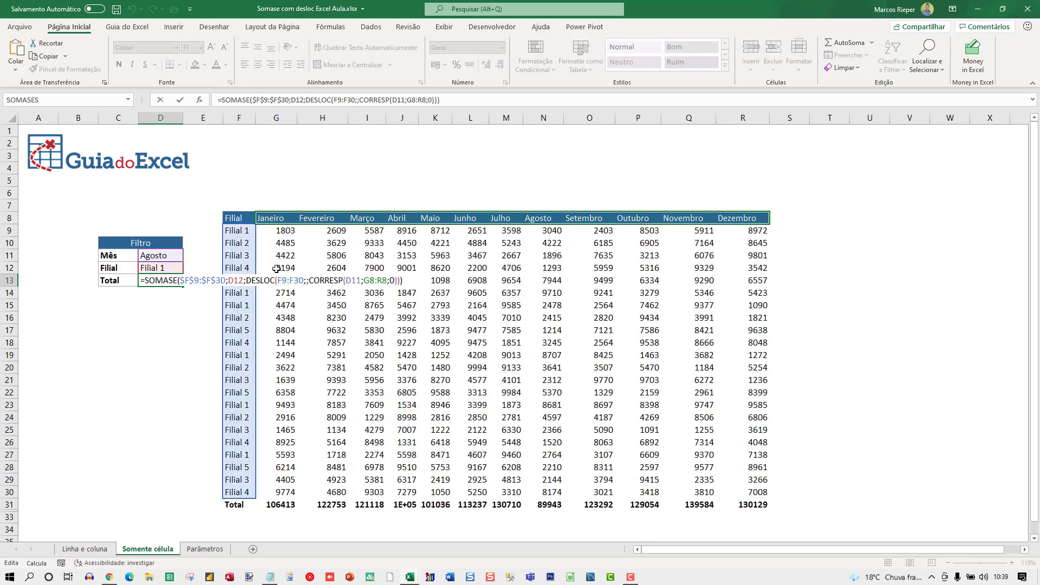
key(Escape)
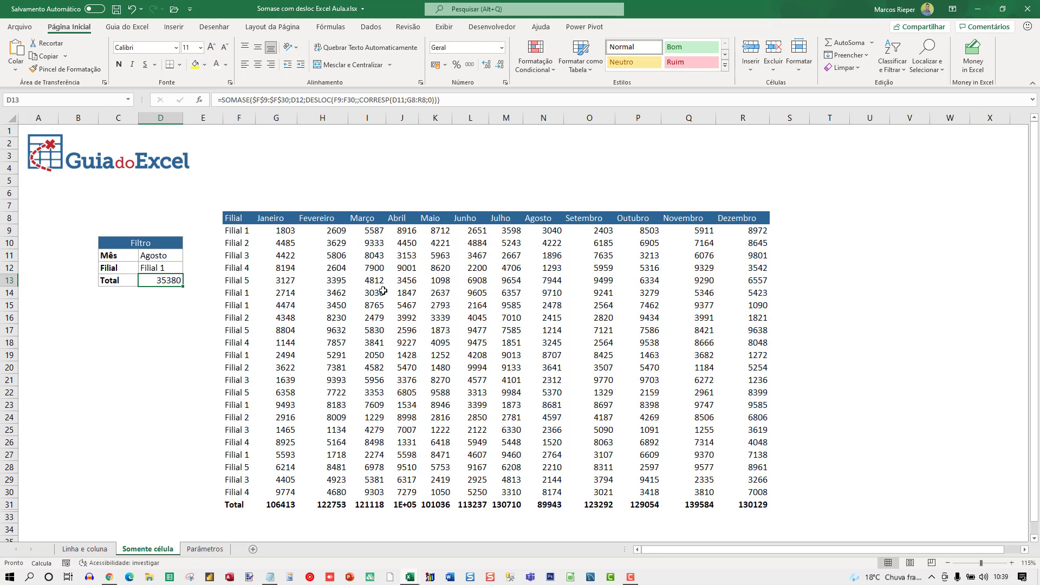
Step: Compare the filters and unformatted table on Somente célula with the highlighted Filial 5 and Agosto intersection on Linha e coluna
click(301, 260)
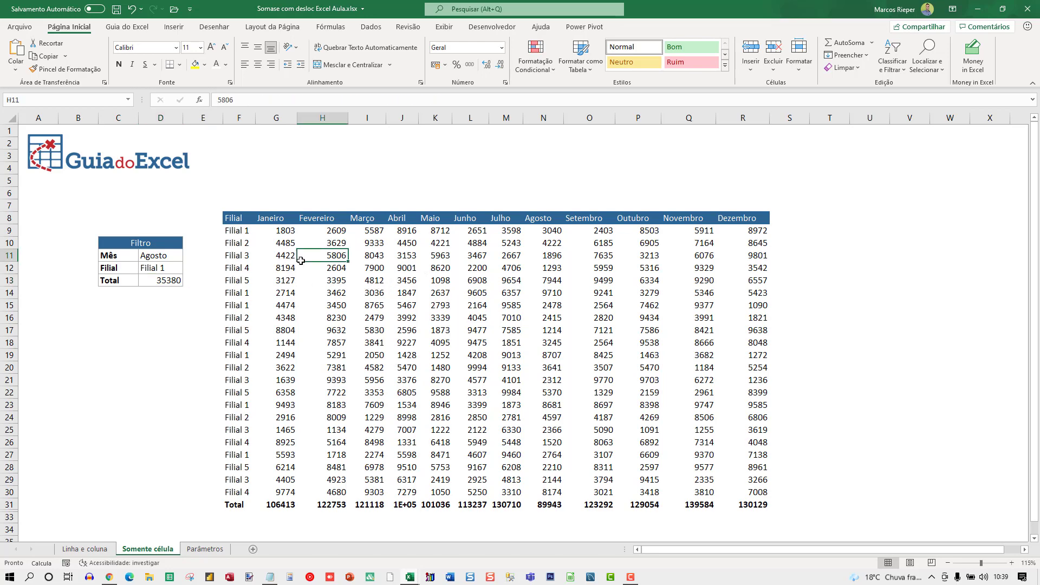
click(431, 279)
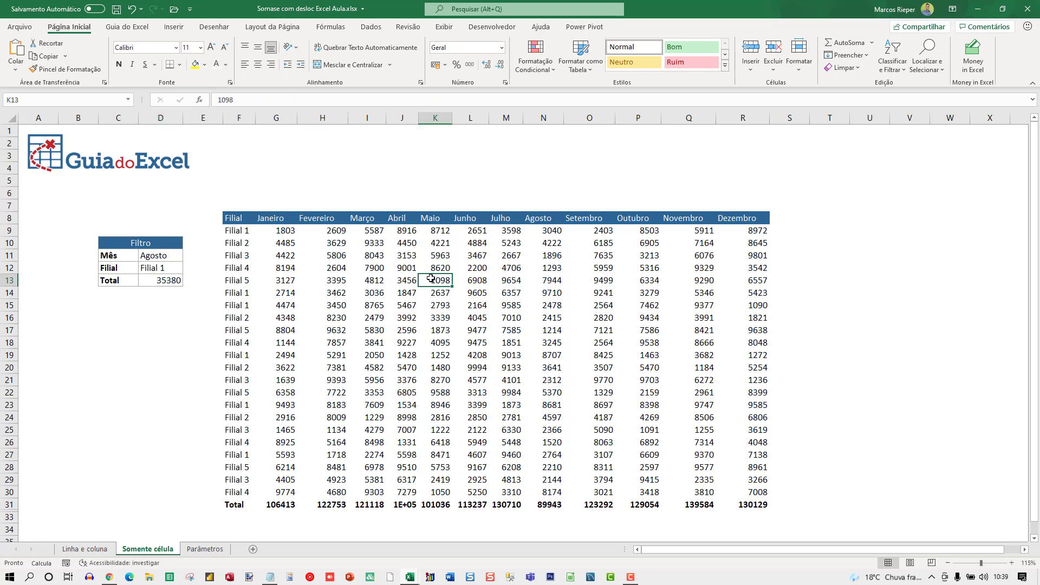
click(161, 255)
click(160, 269)
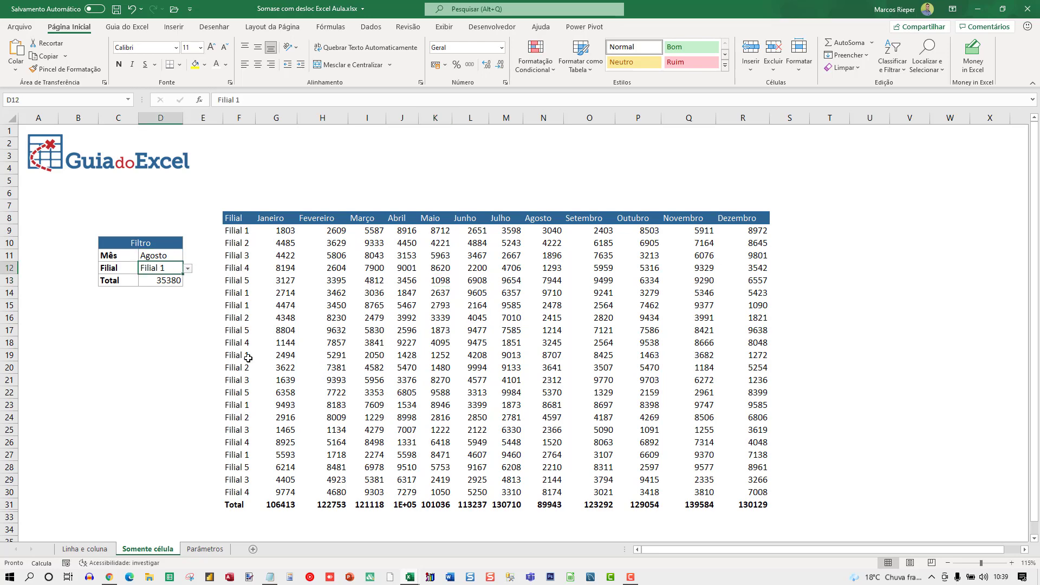
click(90, 548)
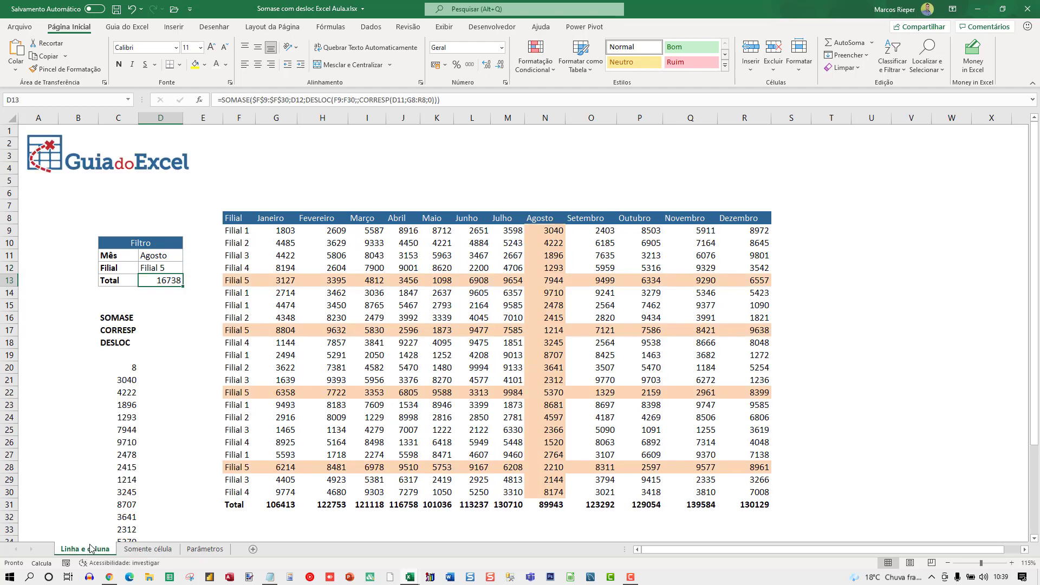
click(548, 285)
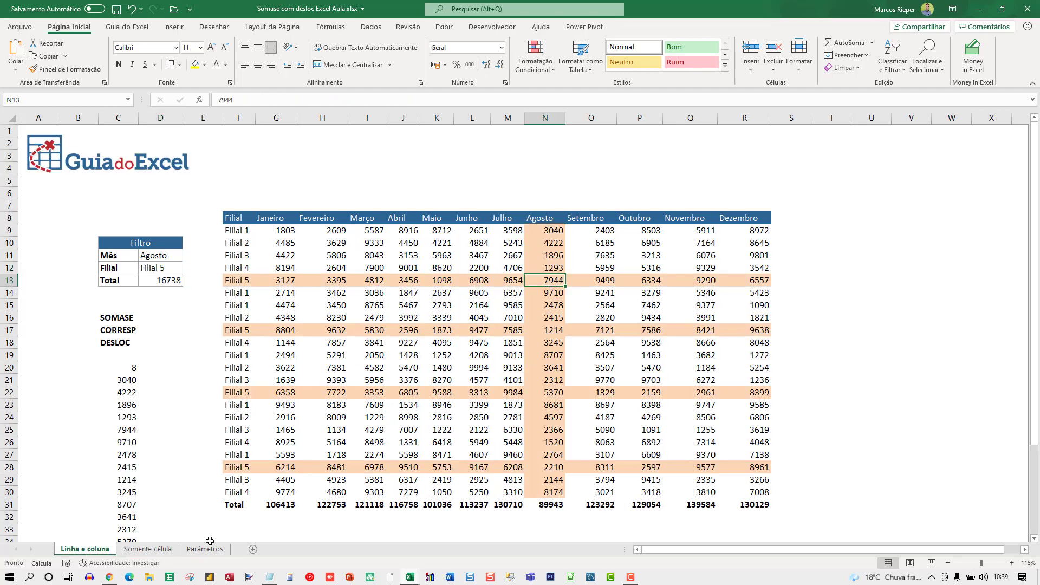
Step: Start a new formula-based conditional formatting rule for cell G9 on the Somente célula sheet
click(150, 549)
mouse_move(274, 232)
mouse_down()
mouse_move(407, 256)
mouse_move(652, 457)
mouse_move(380, 268)
mouse_move(280, 227)
mouse_up()
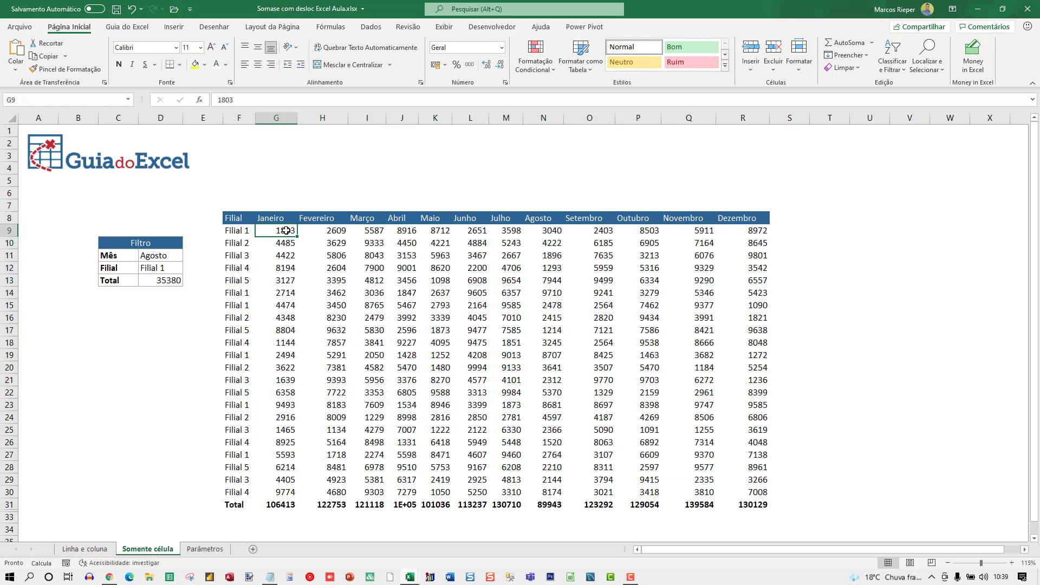
click(538, 64)
click(551, 219)
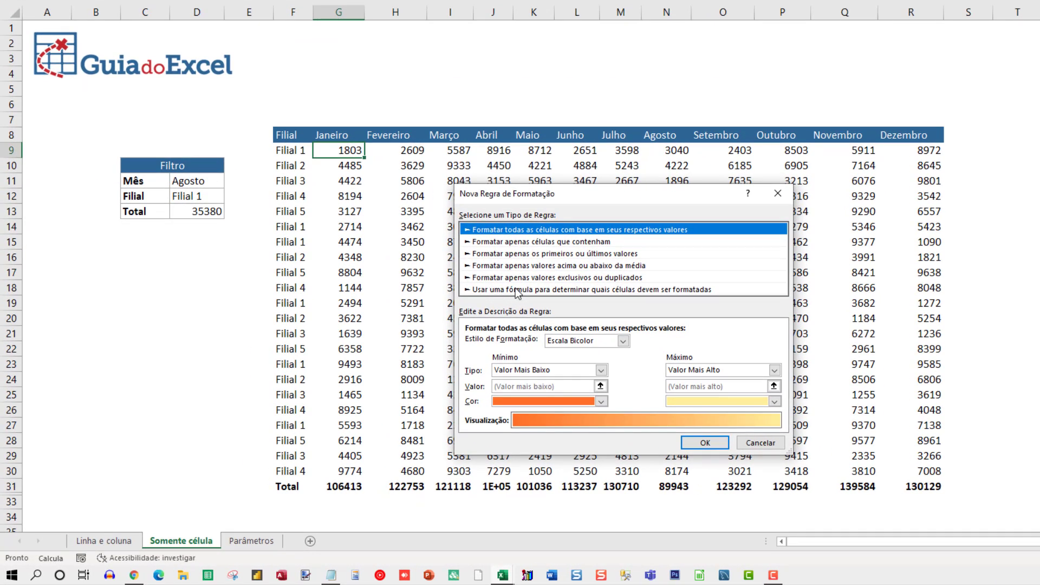
click(516, 290)
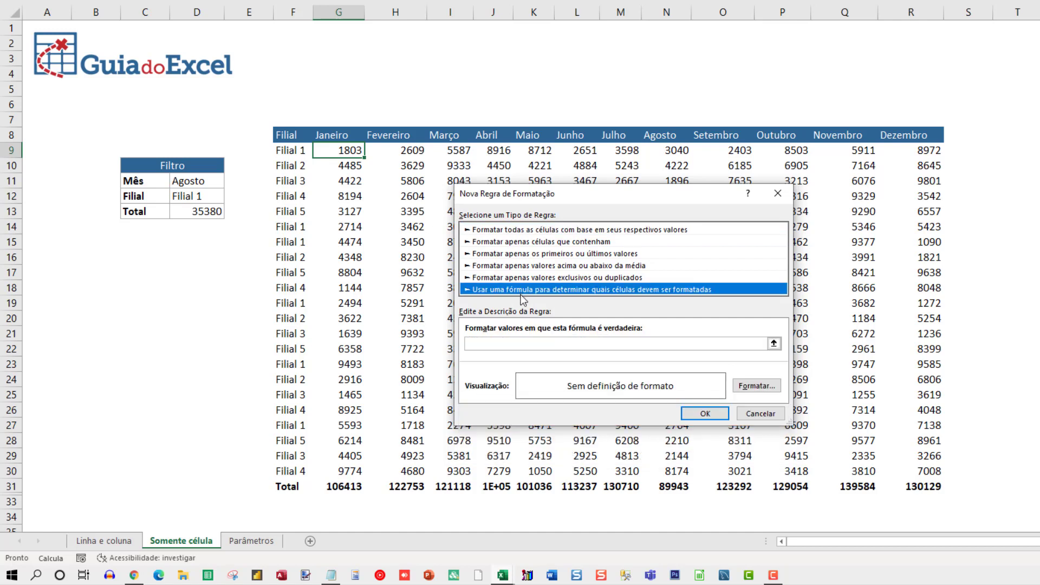
Step: Enter =E($F9=$D$12;G$8=$D$11) as the rule's formula, requiring both the branch and the month to match the filters
click(486, 342)
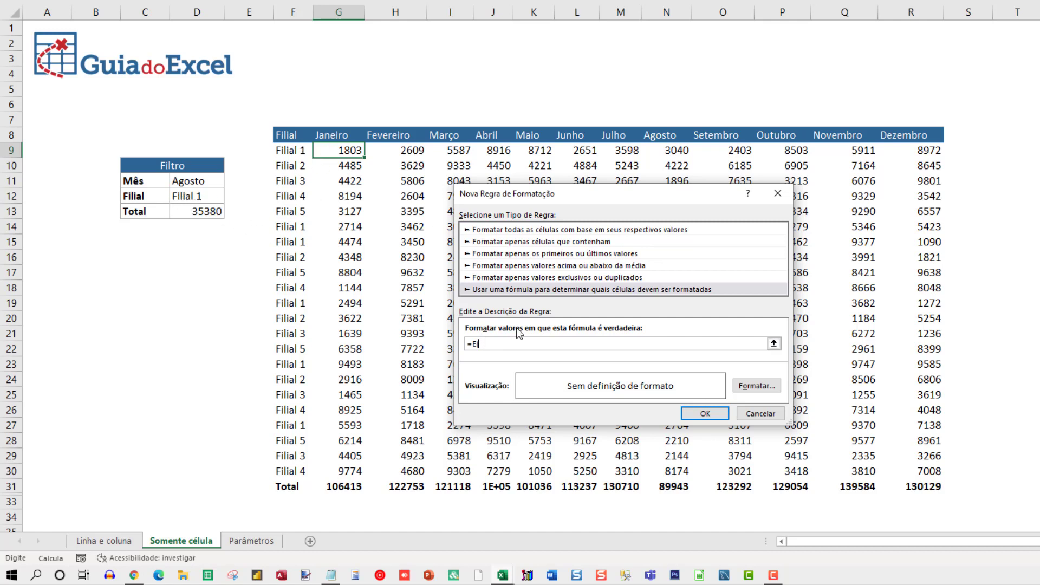
click(287, 154)
key(F4)
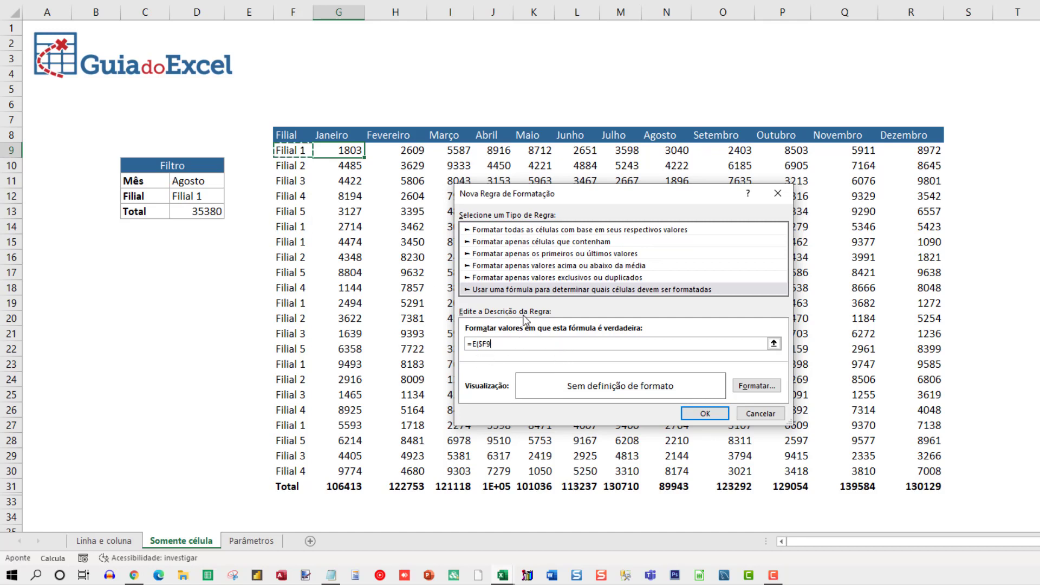
text(=)
click(186, 196)
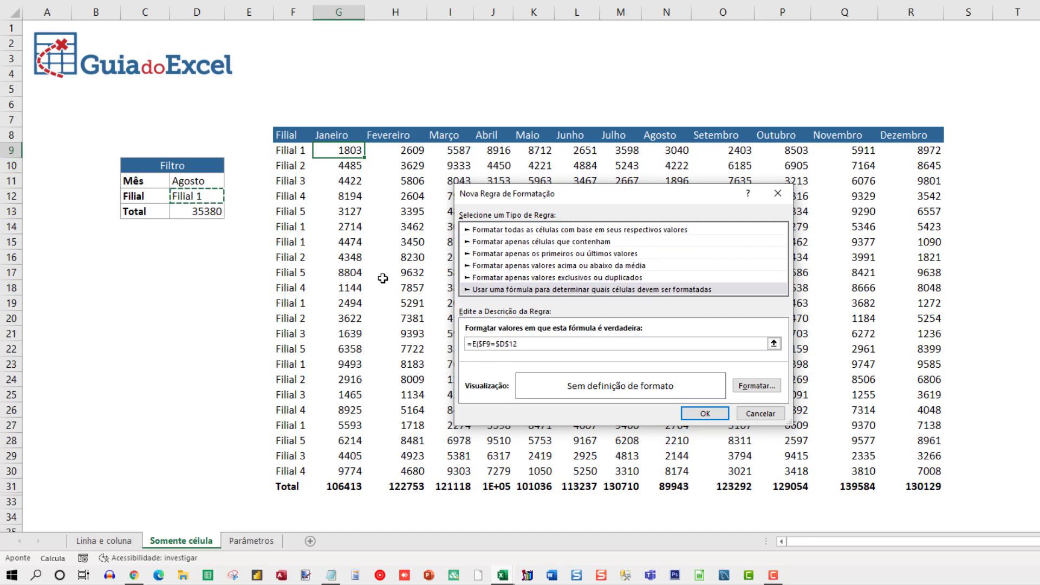
text(;)
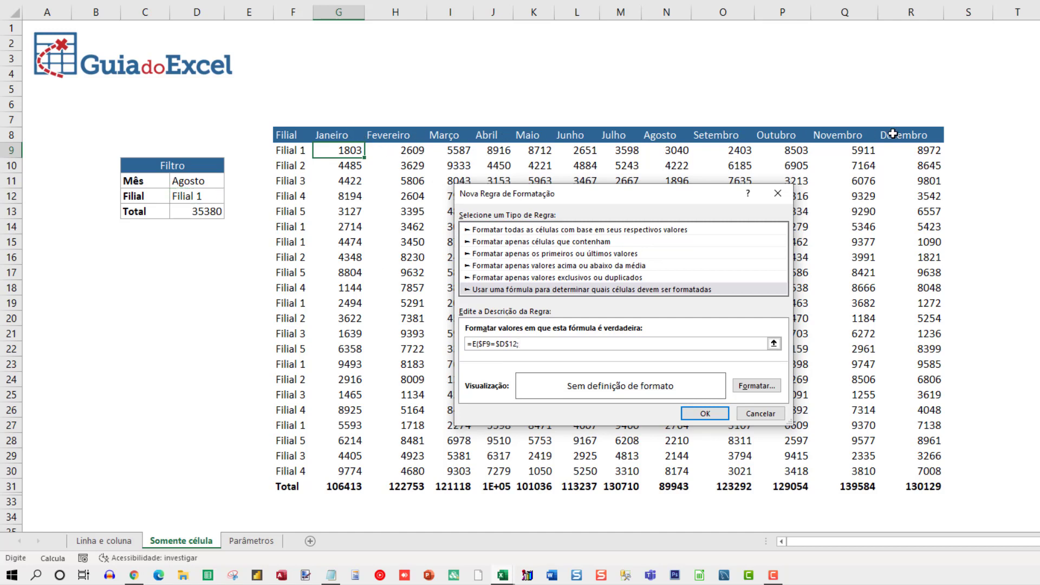
click(330, 135)
key(F4)
text(=)
click(207, 181)
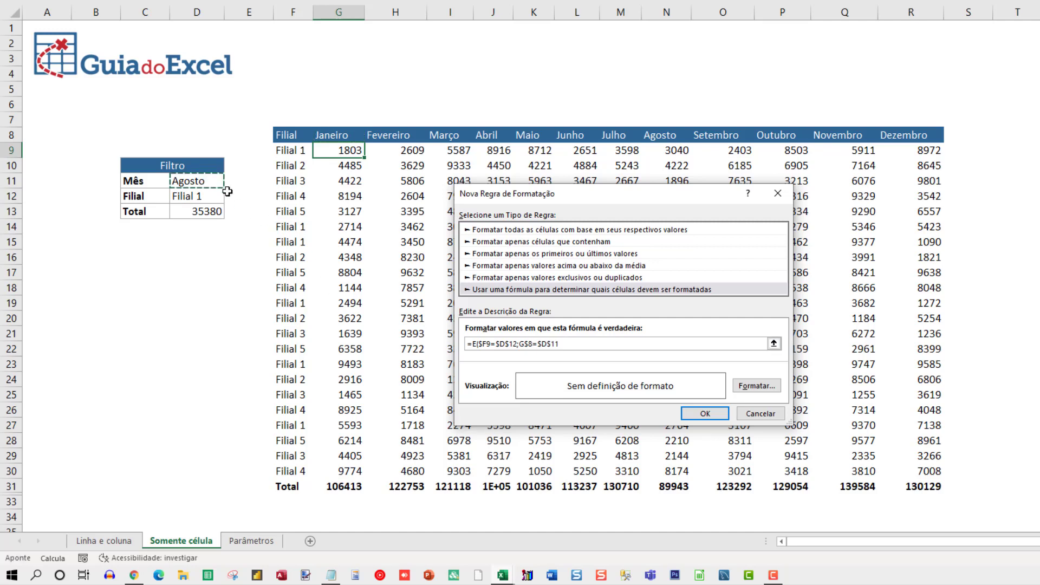
Step: Give the combined branch and month rule a light orange background fill and create it
click(774, 388)
click(572, 234)
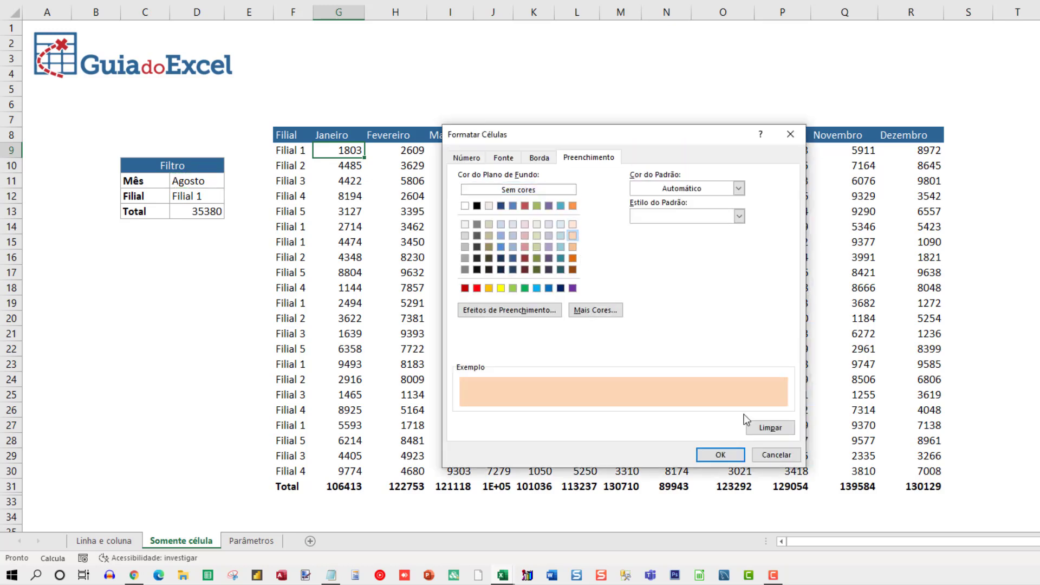
click(719, 454)
click(706, 414)
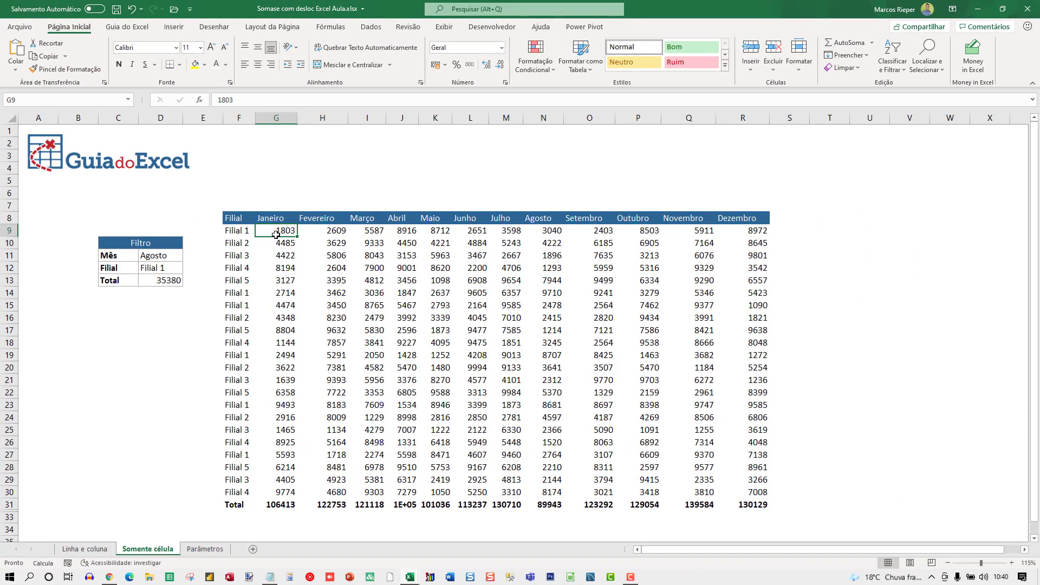
Step: Apply the =E($F9=$D$12;G$8=$D$11) rule to the range $G$9:$R$30 and inspect the Filial 1 rows 14 and 15
click(536, 70)
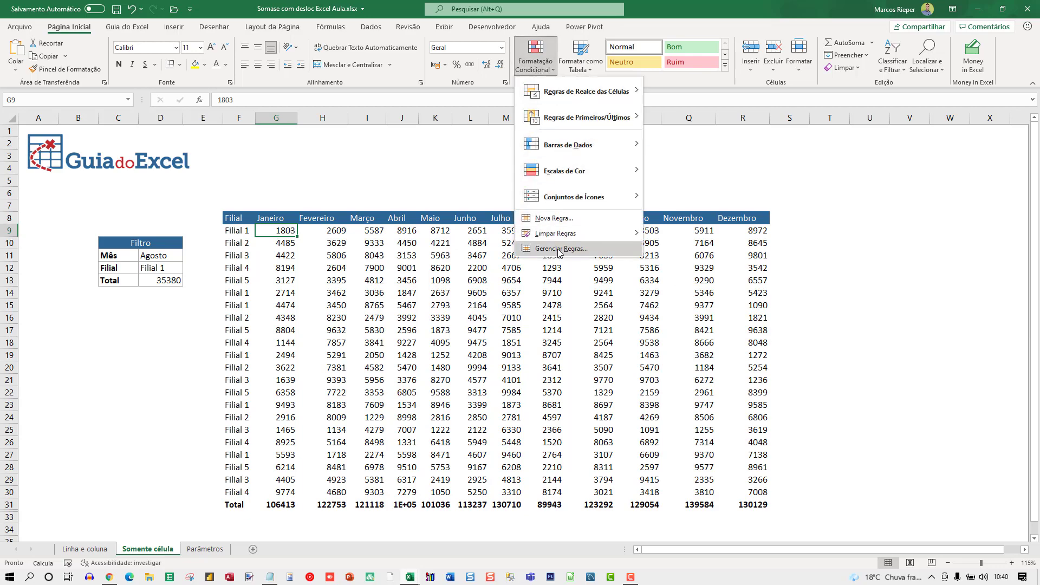
click(560, 254)
drag(563, 335, 480, 331)
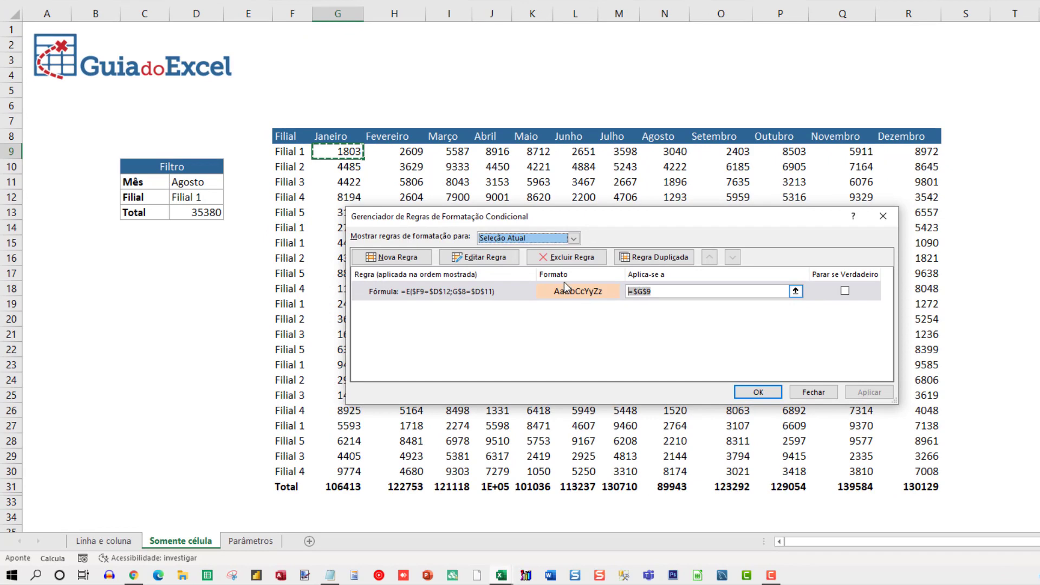
drag(339, 153, 896, 476)
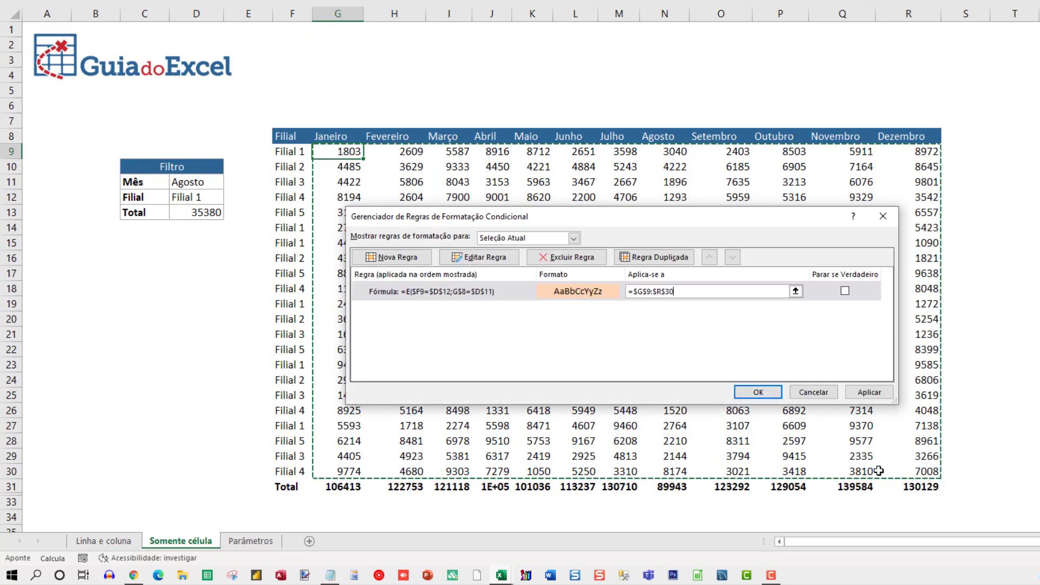
click(869, 392)
click(758, 392)
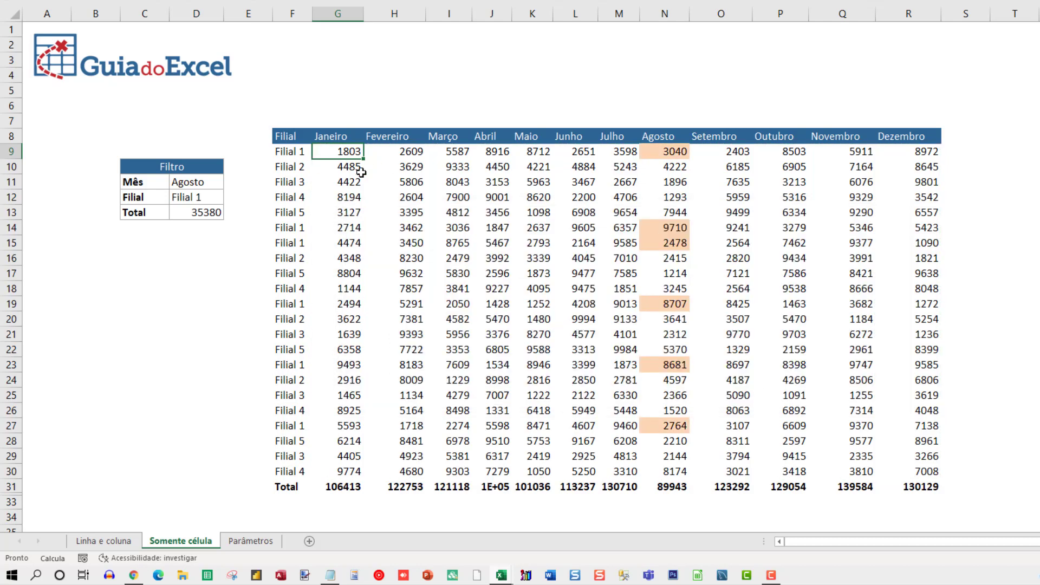
drag(661, 227, 342, 239)
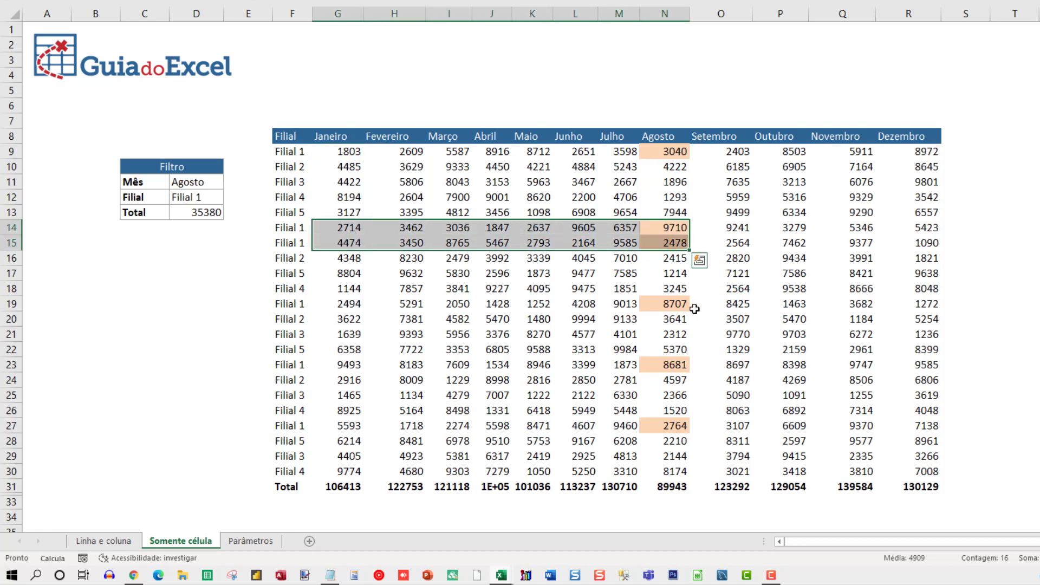
Step: Inspect the highlighted Filial 1 cells of the Agosto column in rows 19, 23 and 27
click(674, 302)
click(668, 363)
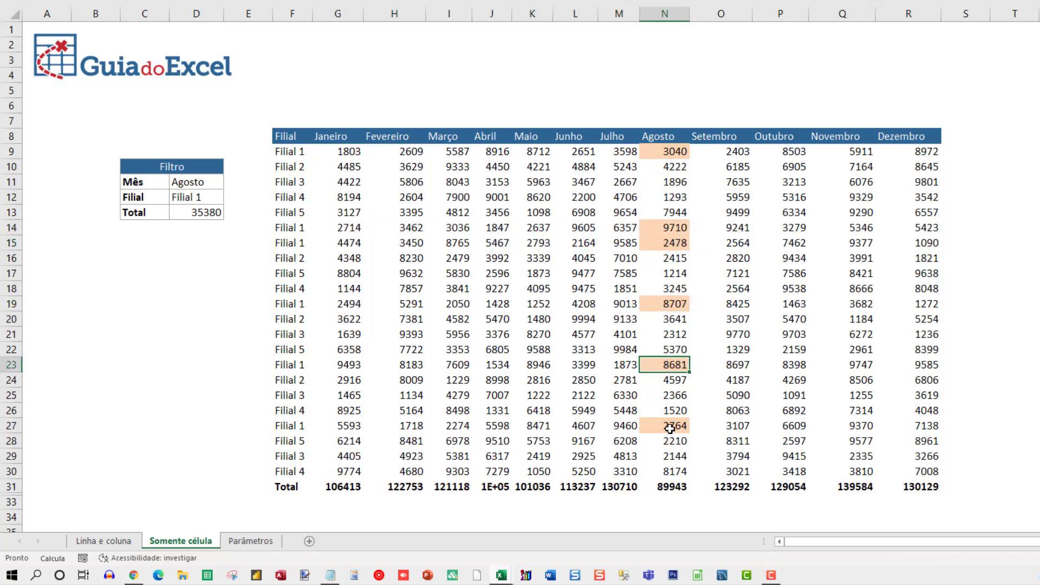
click(673, 426)
Step: Set the Mês filter in cell D11 to Outubro
click(195, 178)
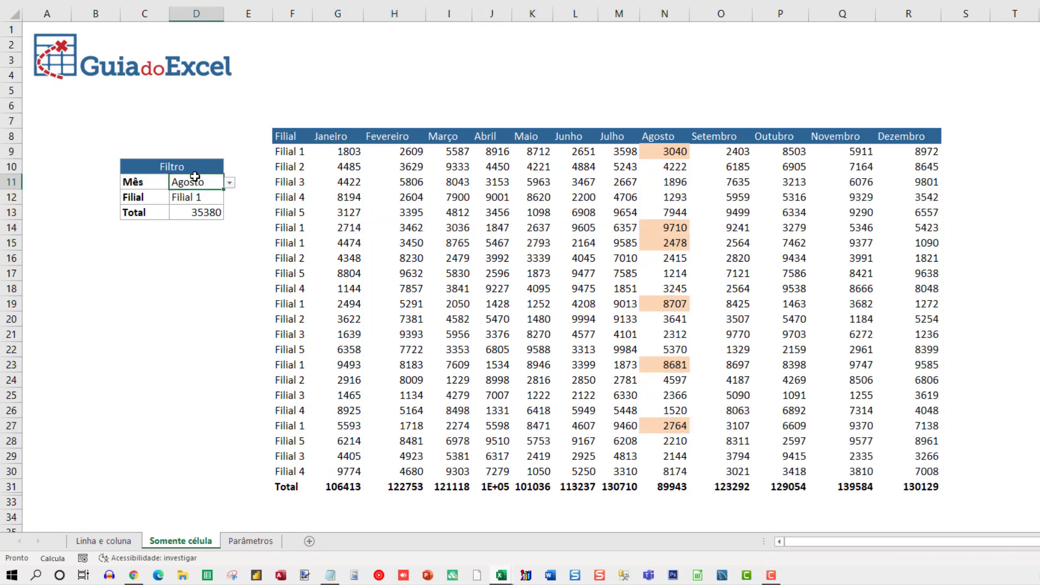
click(230, 183)
click(162, 244)
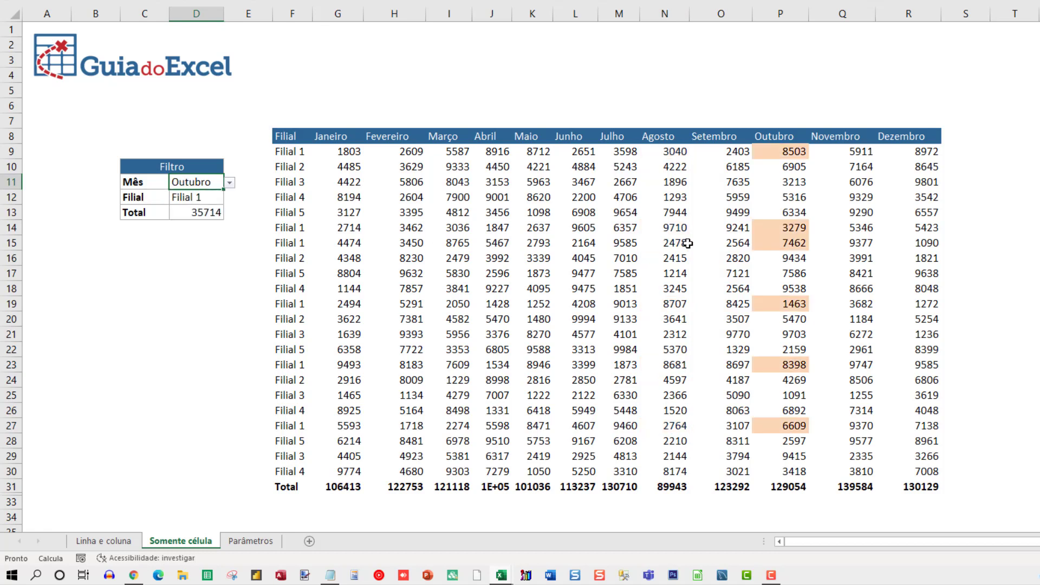
Step: Test the Filial filter in cell D12 with Filial 4 and set it to Filial 3
click(206, 198)
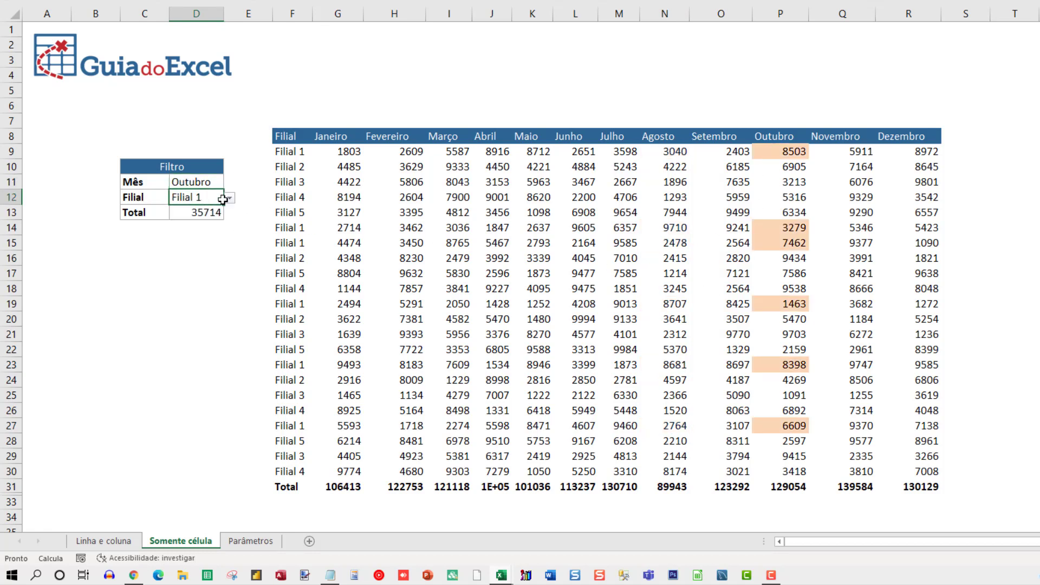
click(231, 198)
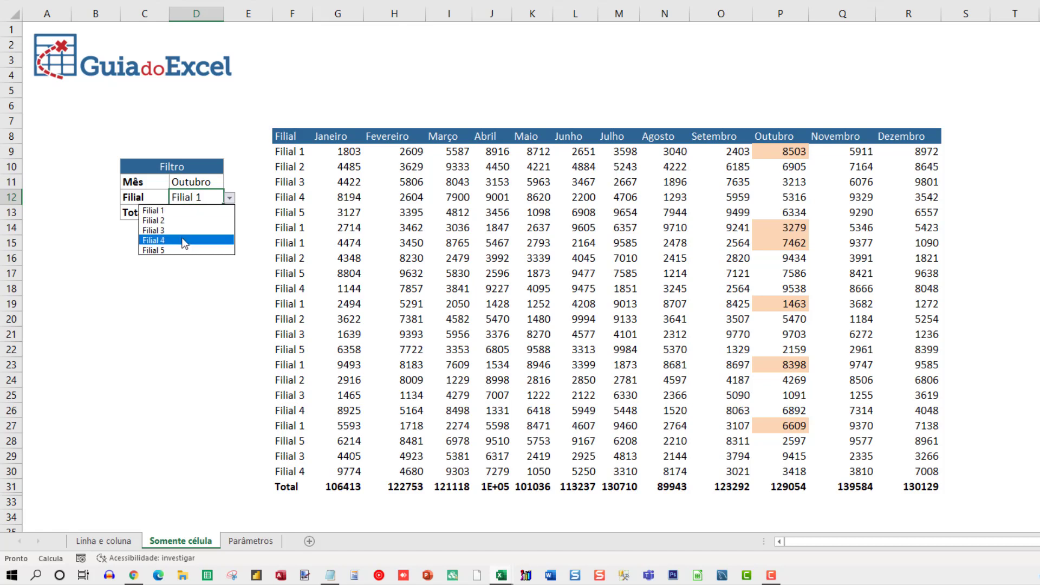
click(154, 238)
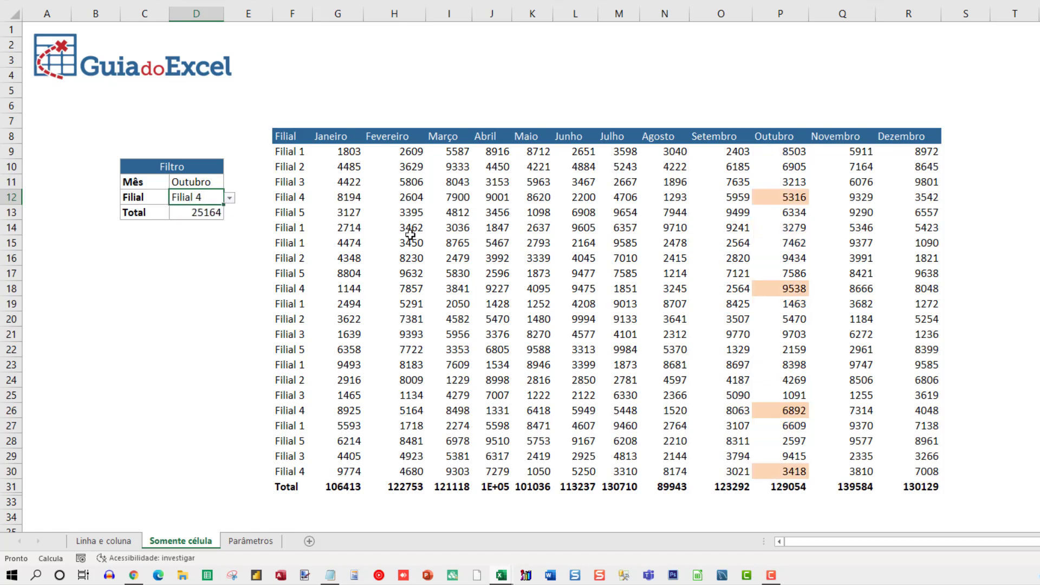
click(231, 199)
click(162, 229)
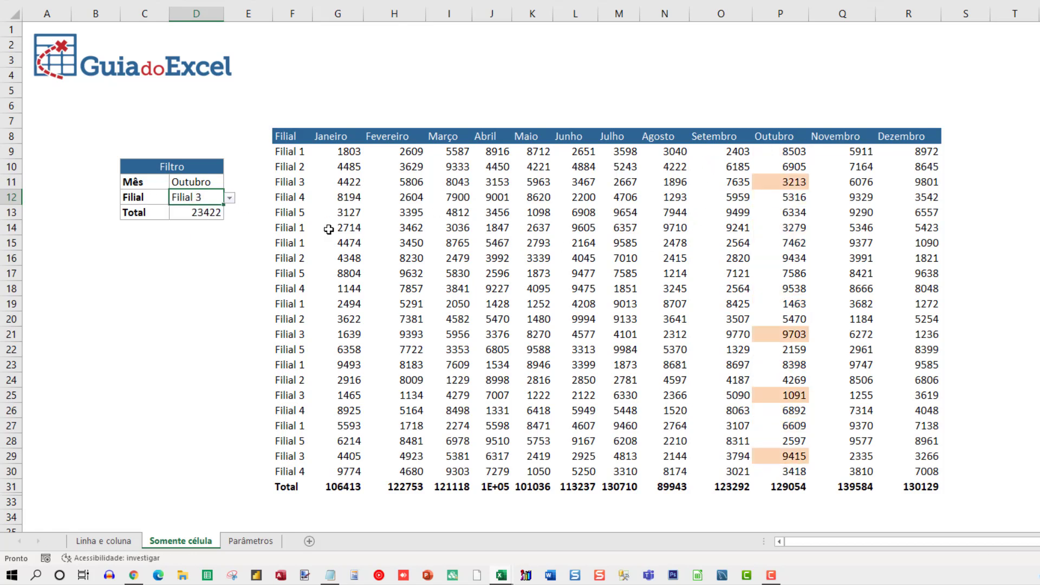
Step: Select the highlighted Filial 3 cells P11, P21, P25 and P29 together to compare their sum with the filter's Total
click(180, 211)
click(780, 180)
ctrl+click(788, 334)
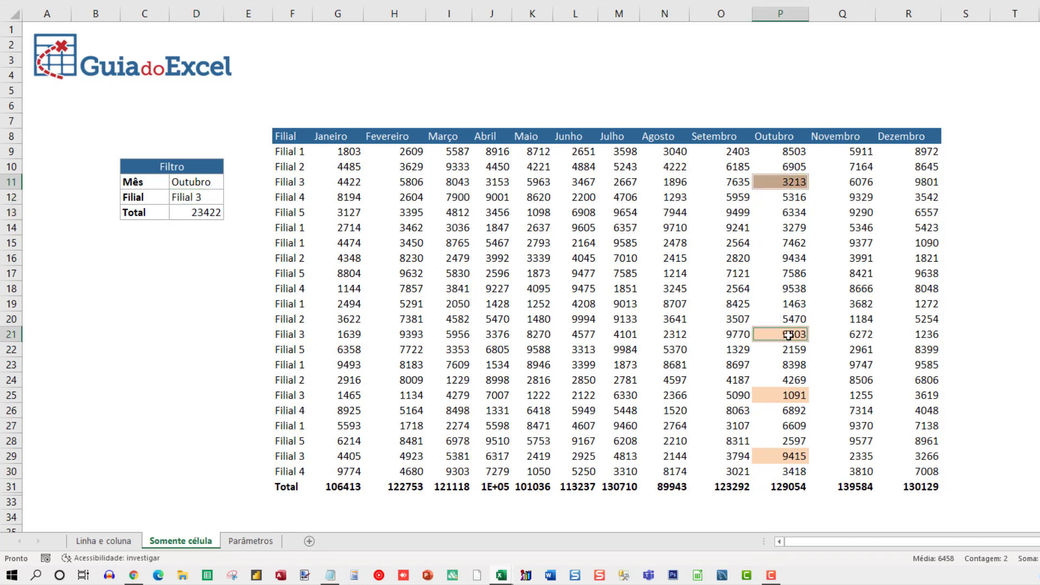
ctrl+click(794, 395)
ctrl+click(794, 457)
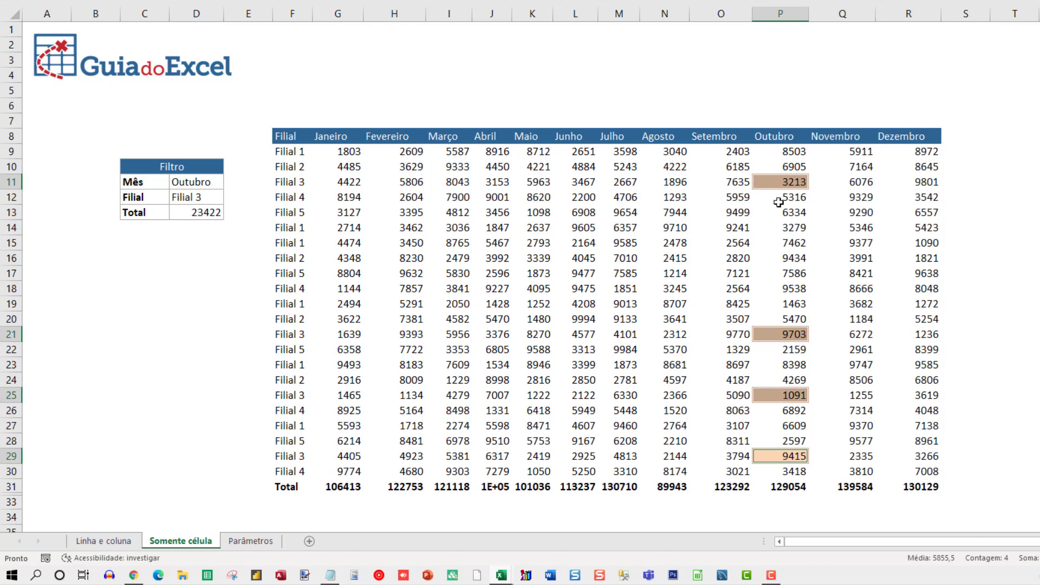
click(506, 243)
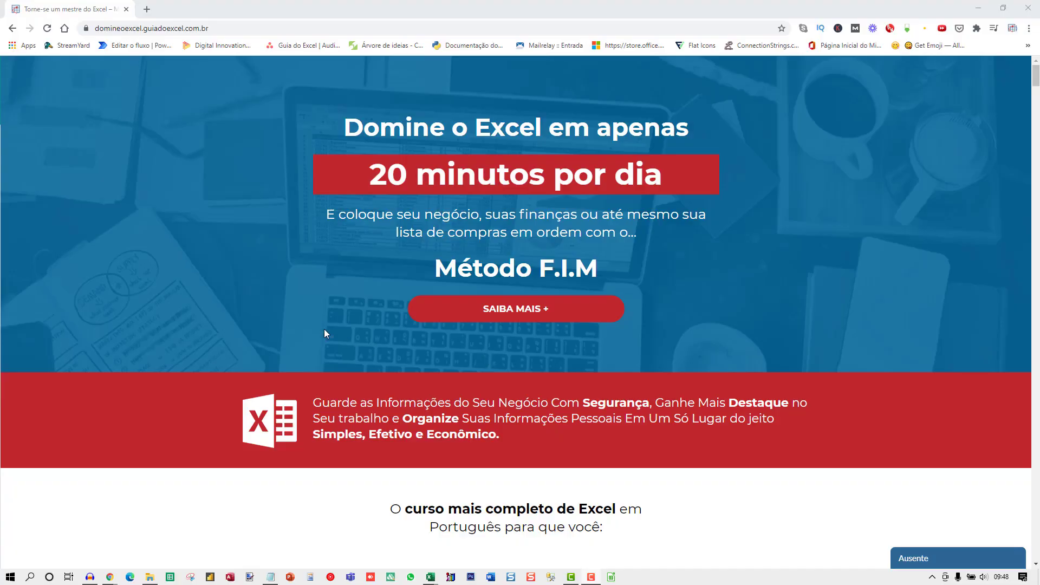
Step: Review the Excel Master course page in the browser, covering benefits, lesson lists, testimonials, bonuses, price and frequently asked questions
scroll(325, 332, down, 18)
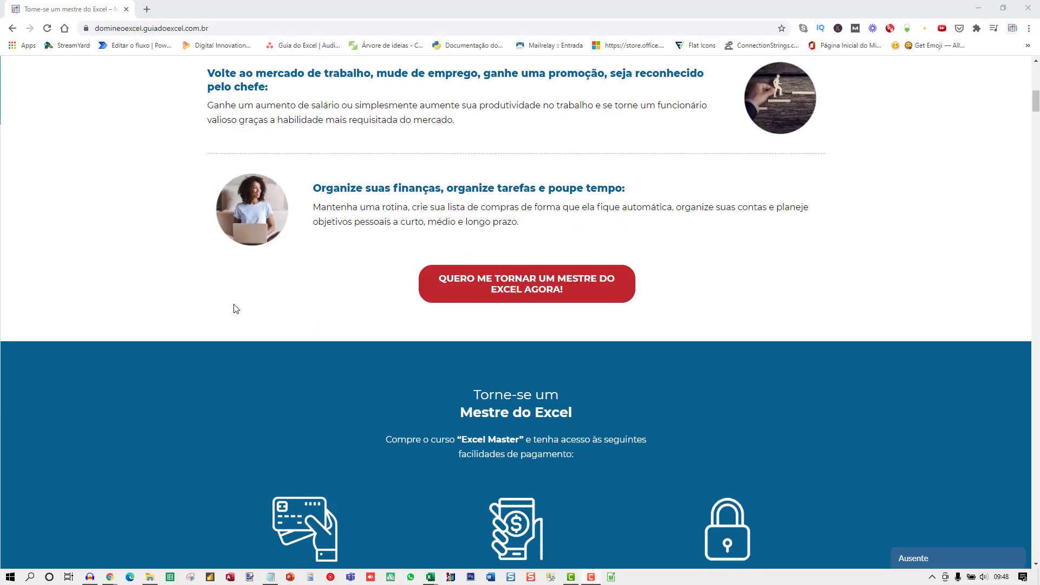
scroll(204, 303, down, 17)
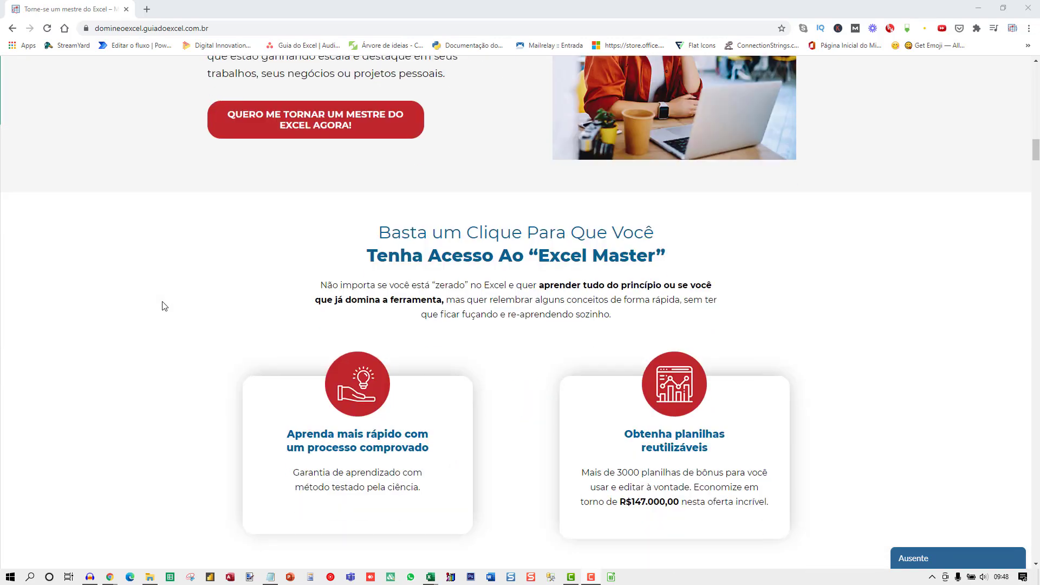
scroll(160, 307, down, 18)
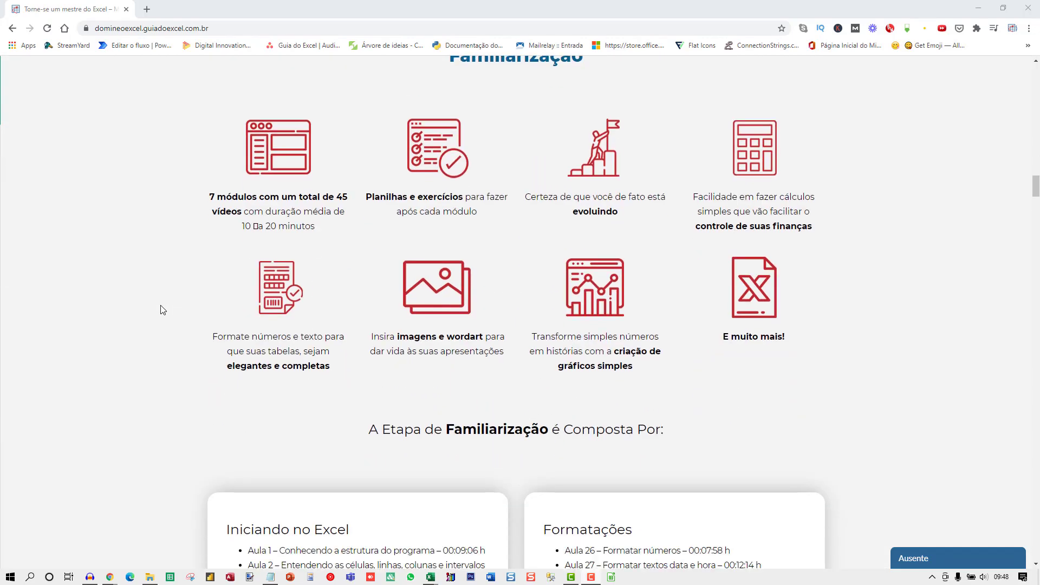
scroll(161, 314, down, 18)
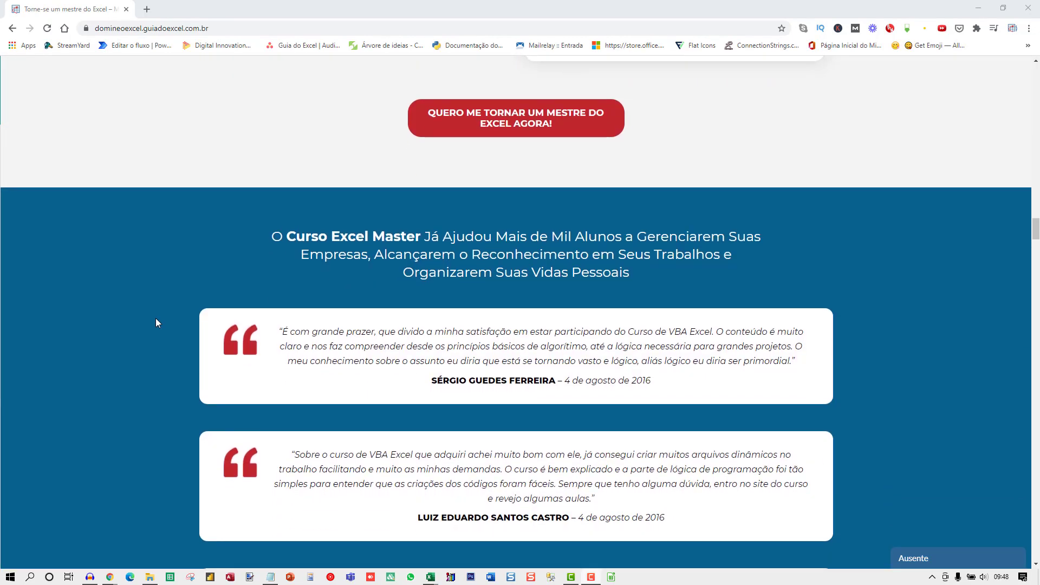
scroll(155, 323, down, 18)
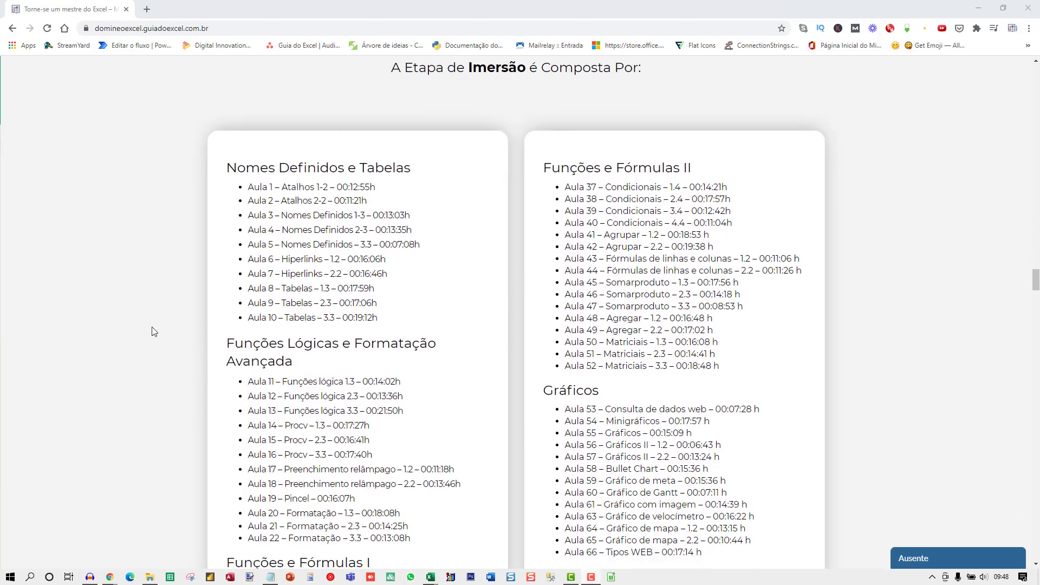
scroll(153, 332, down, 18)
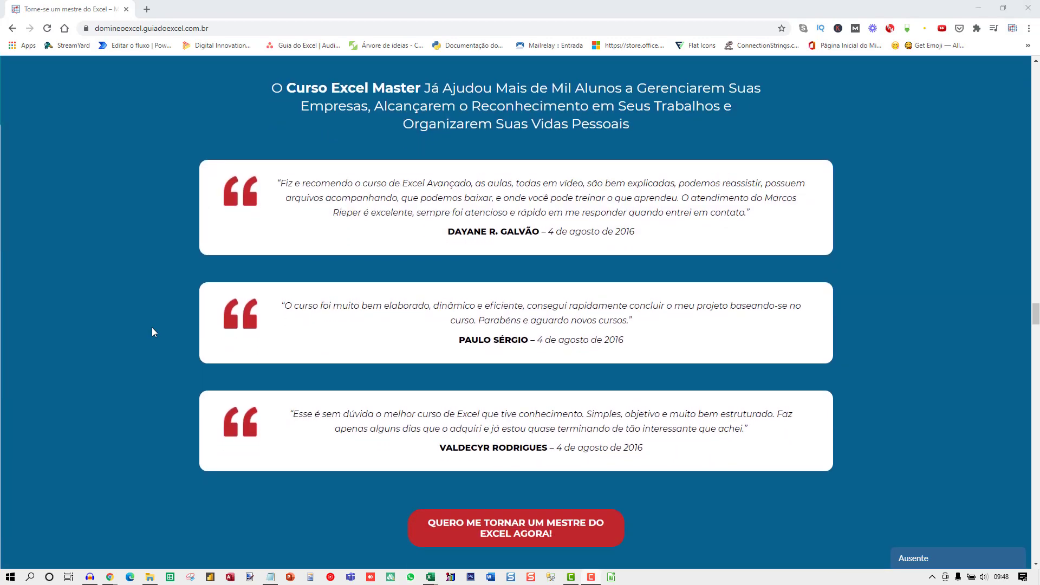
scroll(154, 341, down, 18)
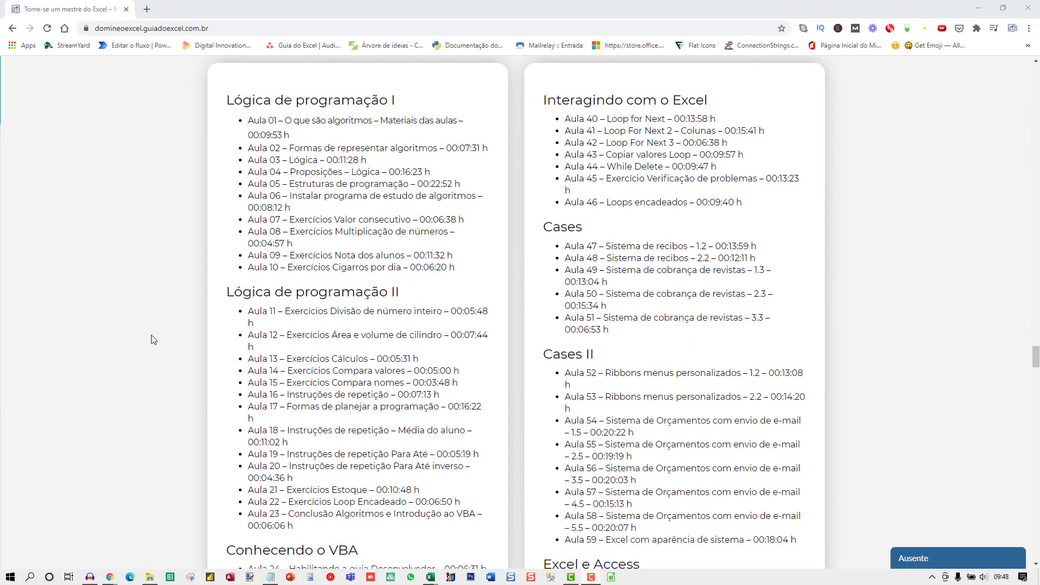
scroll(153, 345, down, 18)
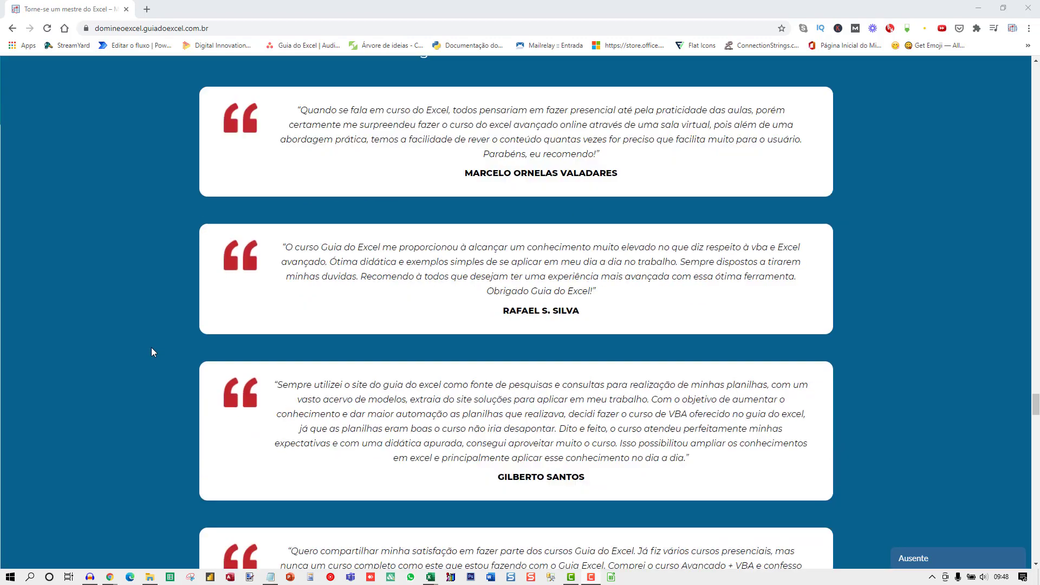
scroll(151, 352, down, 18)
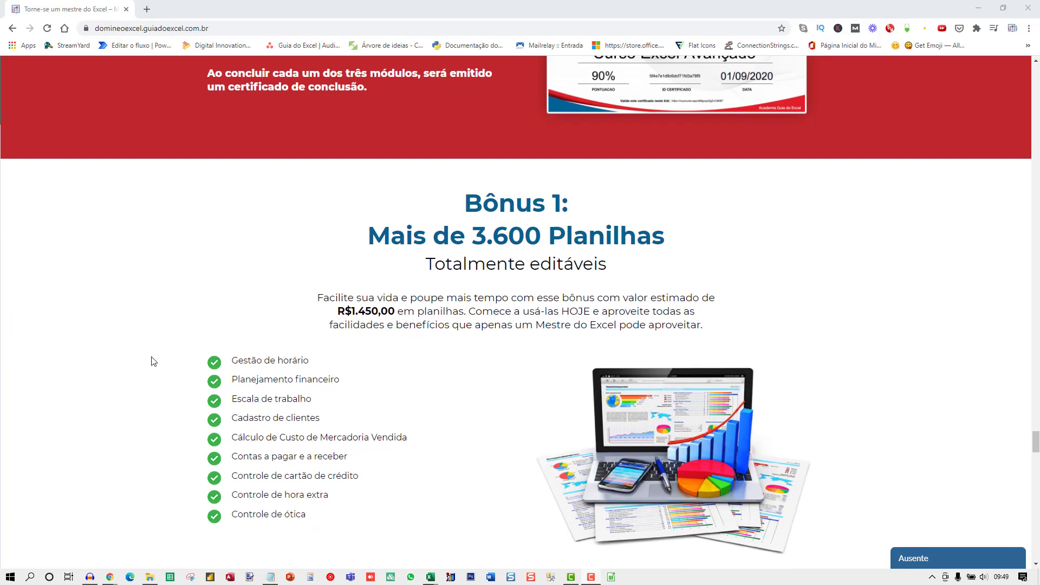
scroll(152, 366, down, 18)
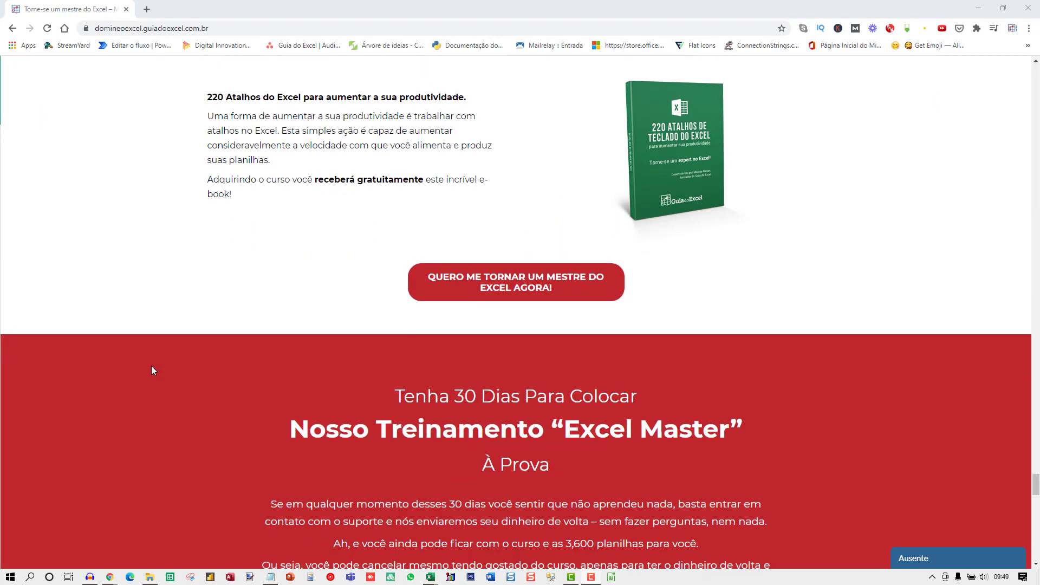
scroll(154, 376, down, 20)
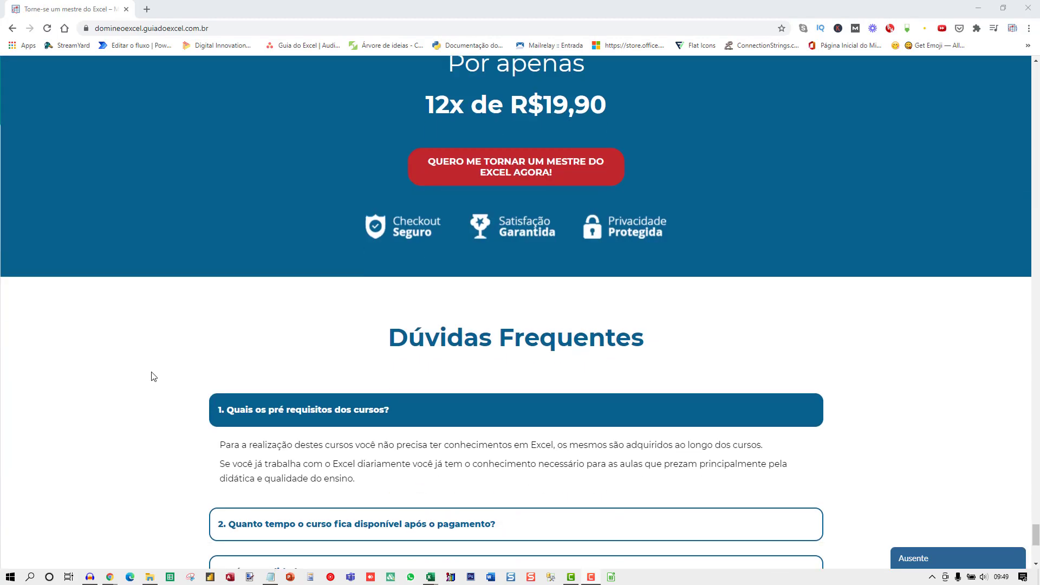